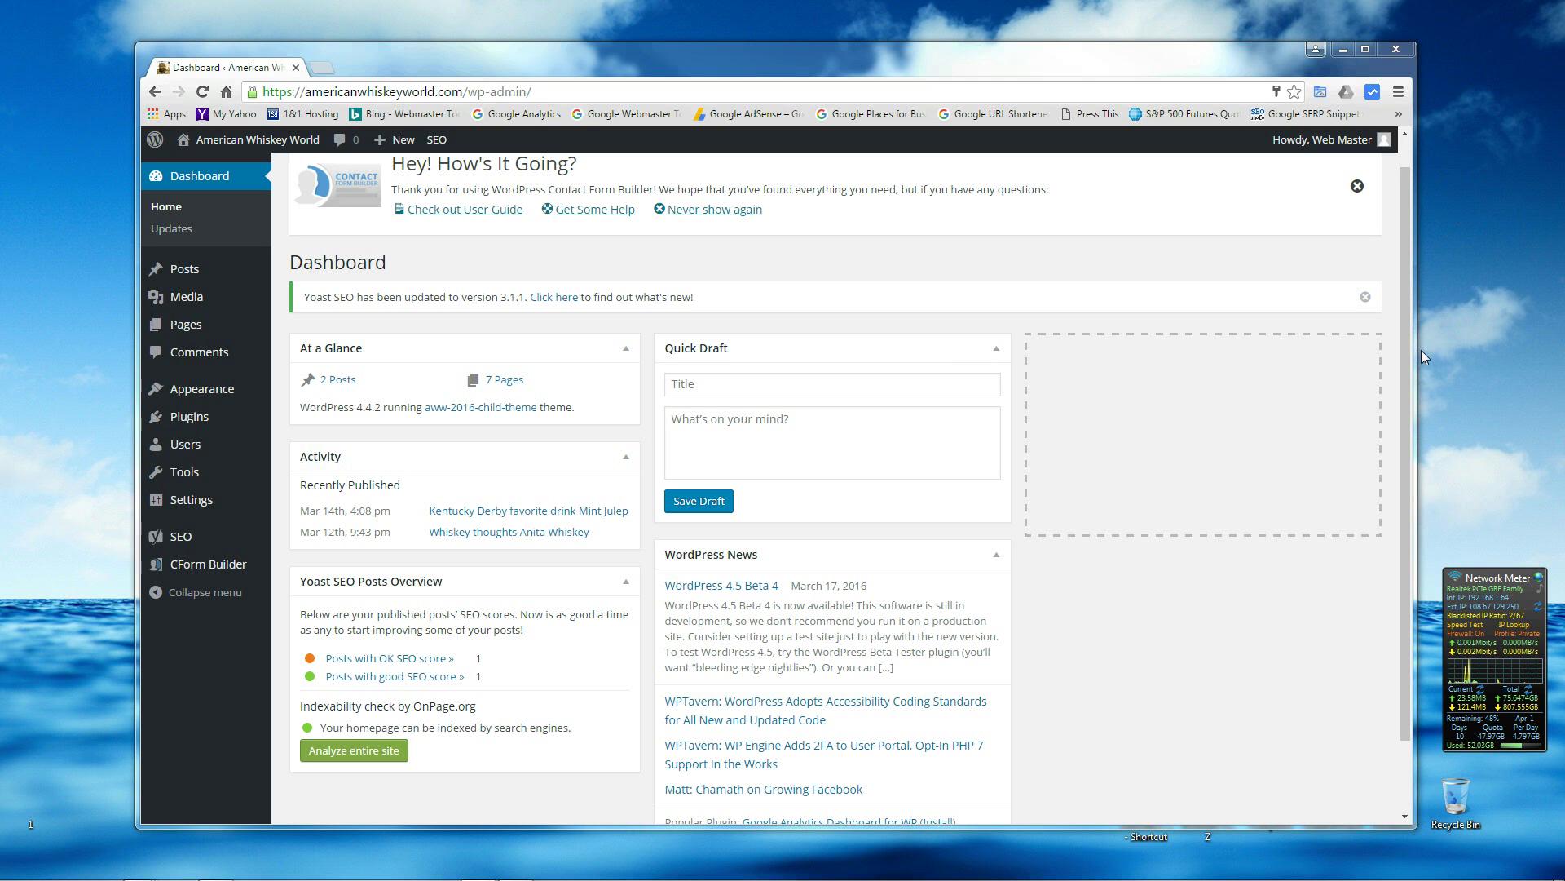
- View the WordPress.org directory pages for the CloudFlare and SSL Insecure Content Fixer plugins, and return to the site dashboard
left_click_drag(846, 59, 860, 55)
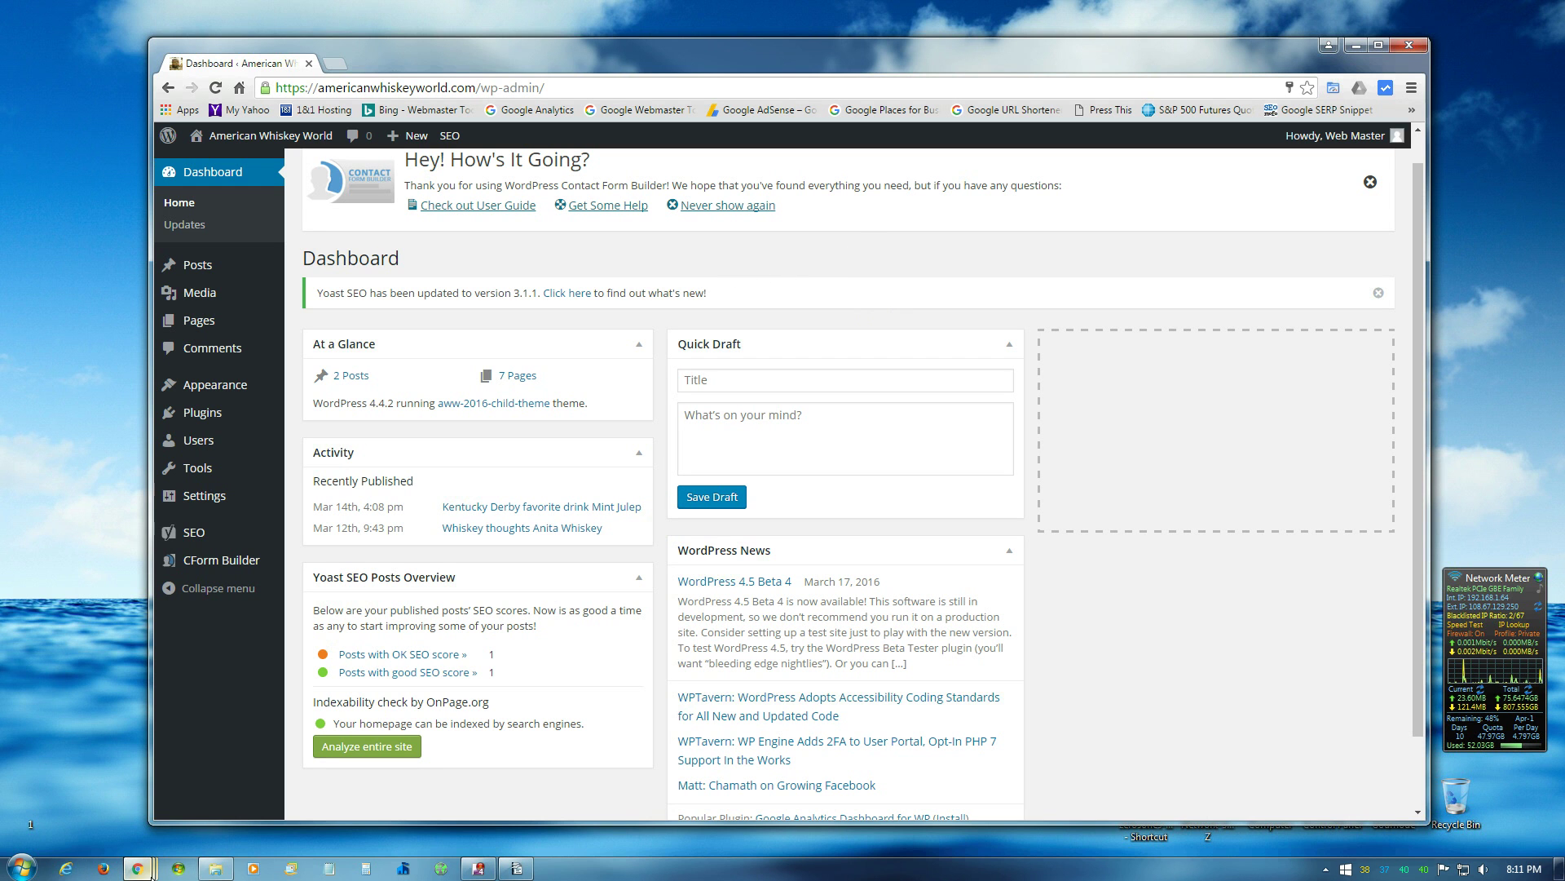
mouse_move(137, 873)
left_click(145, 816)
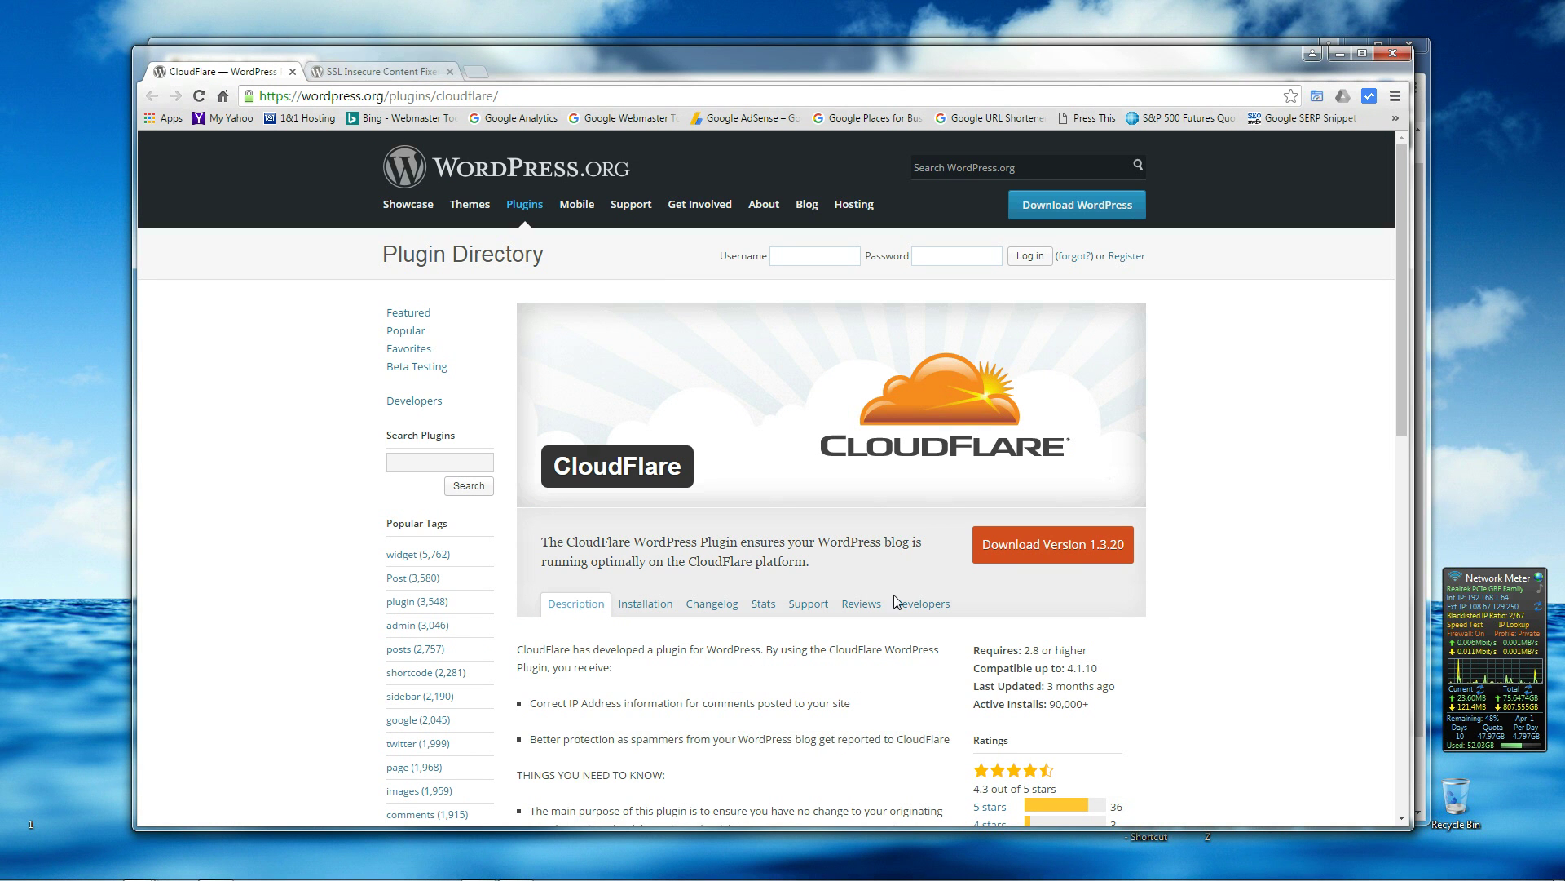
left_click(351, 72)
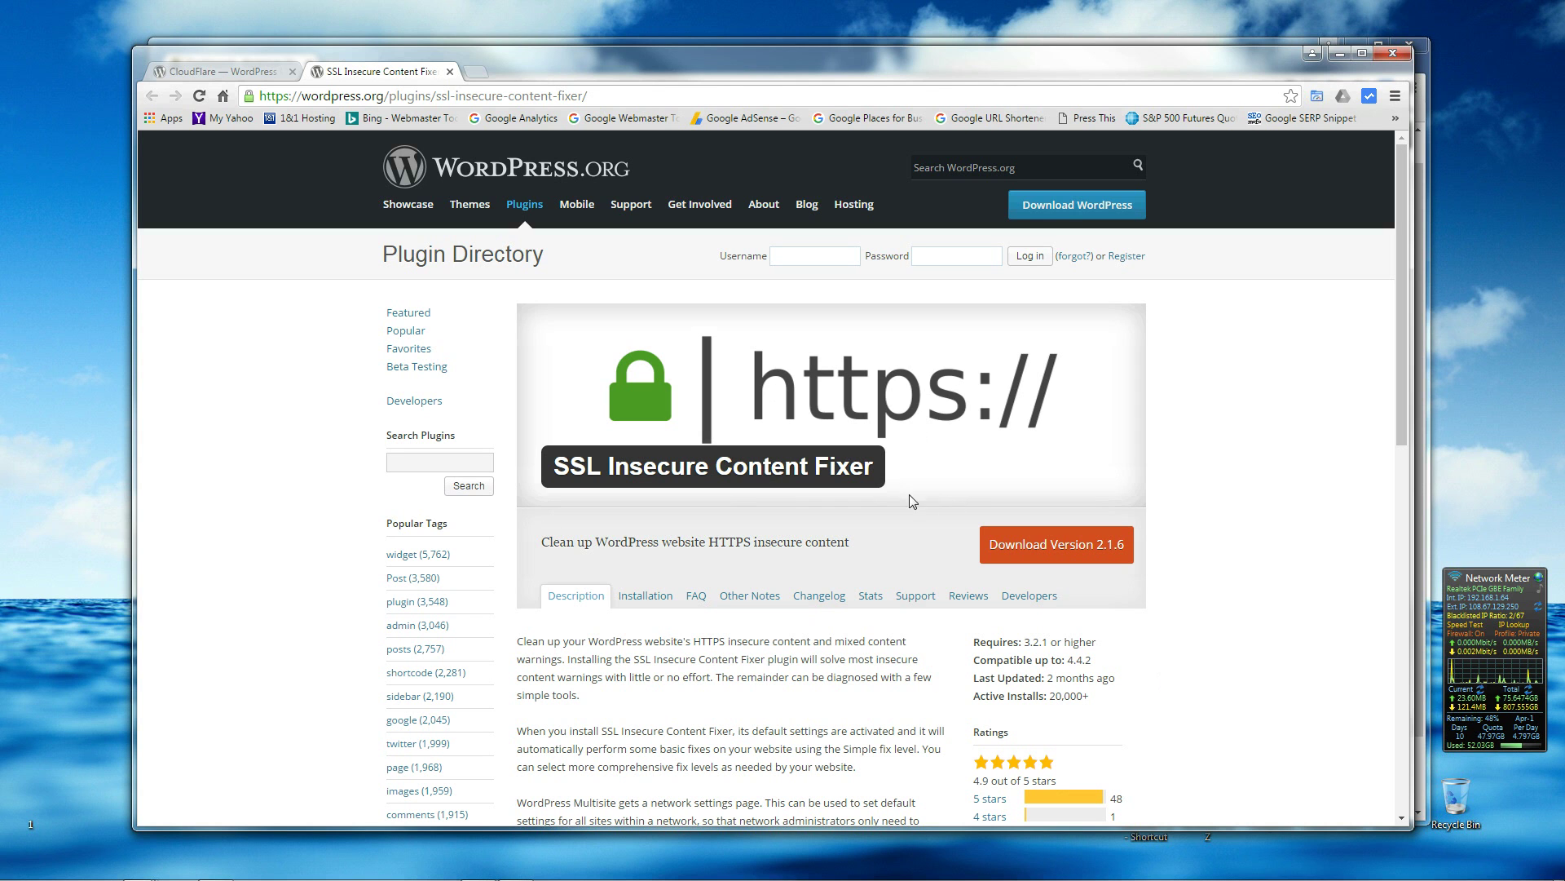
left_click(1341, 53)
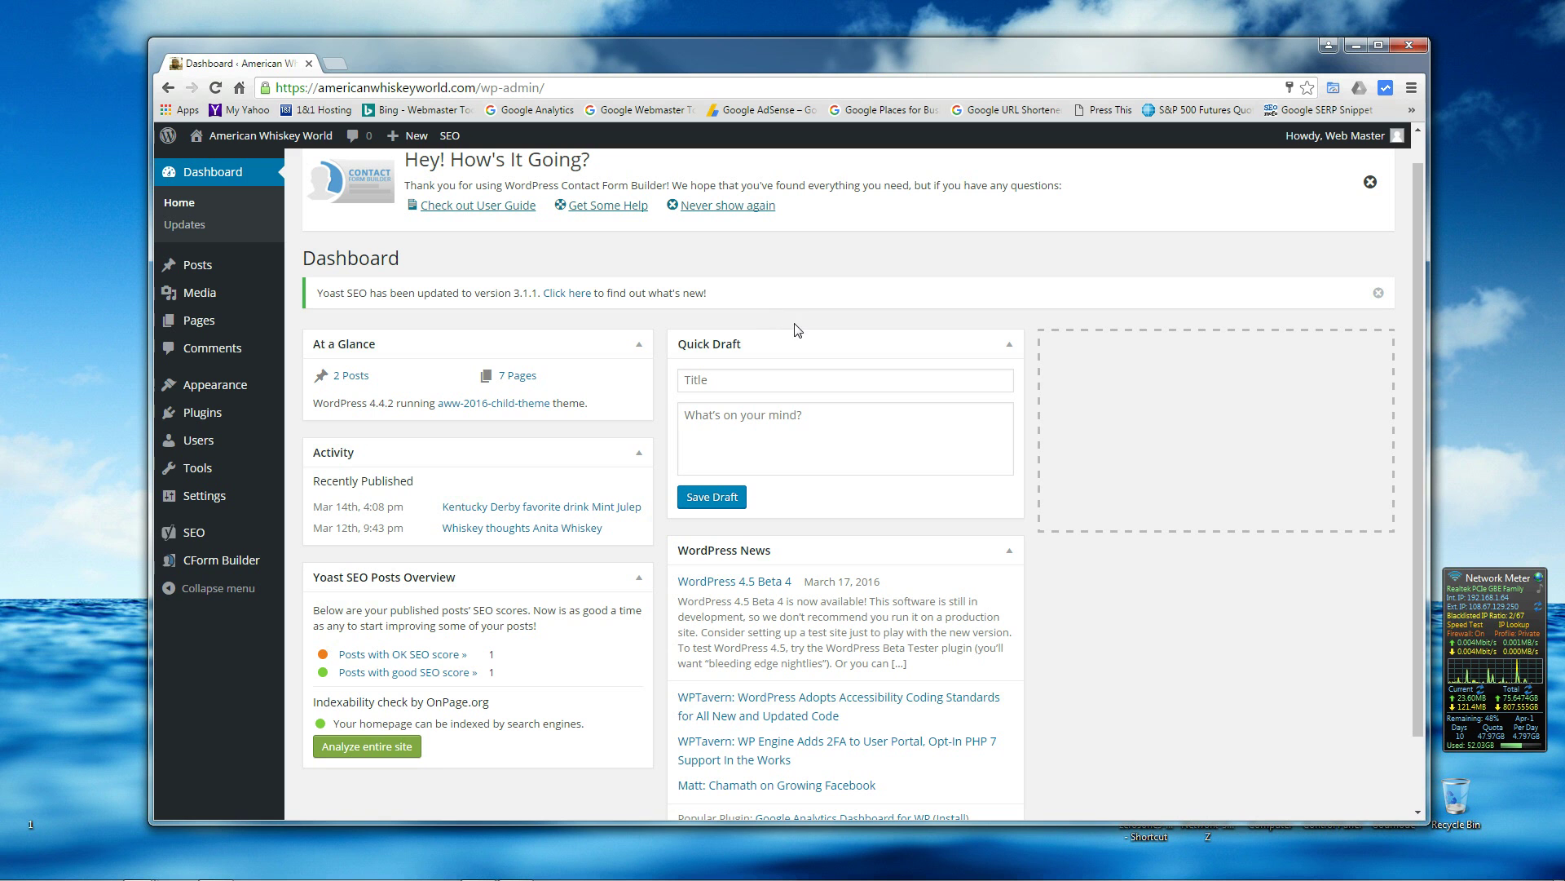
- Bring back the SSL Insecure Content Fixer page, read through the CloudFlare plugin page, and put the plugin directory window away
mouse_move(217, 875)
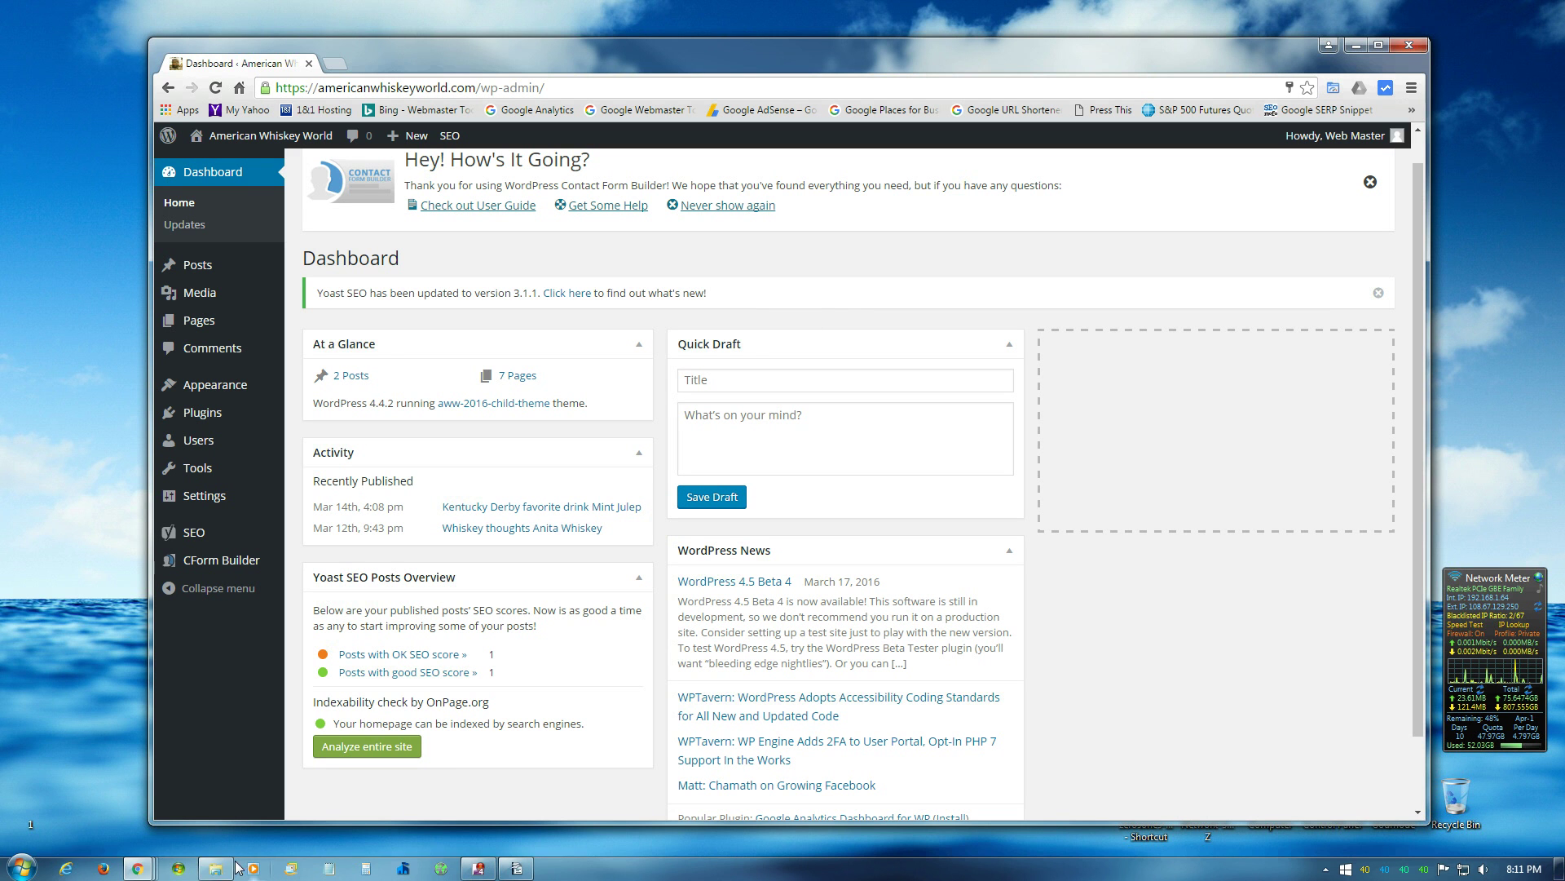
mouse_move(139, 870)
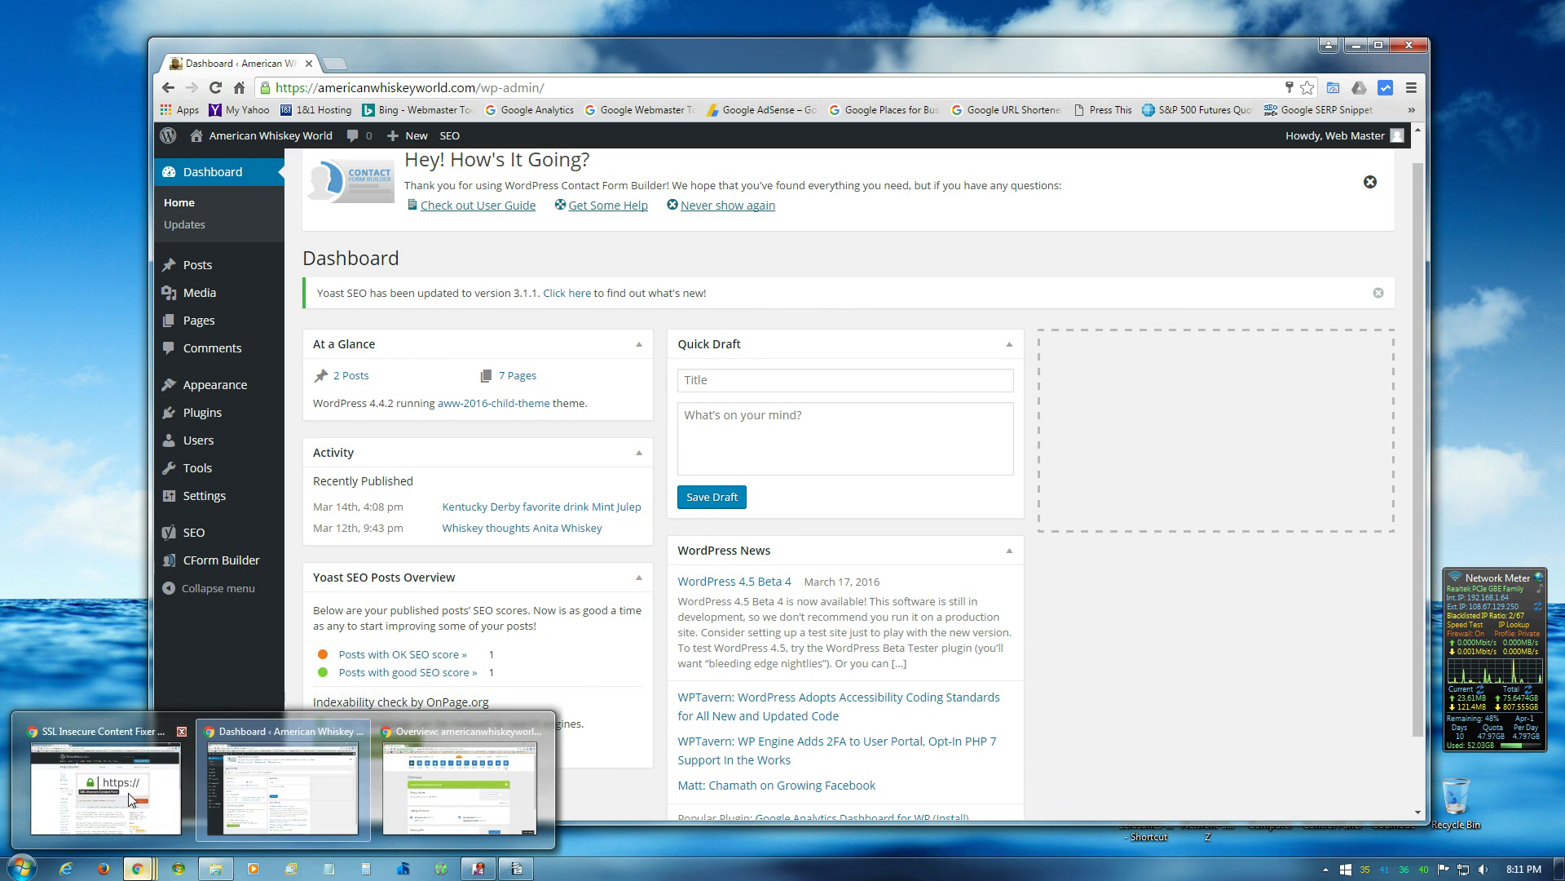
left_click(106, 783)
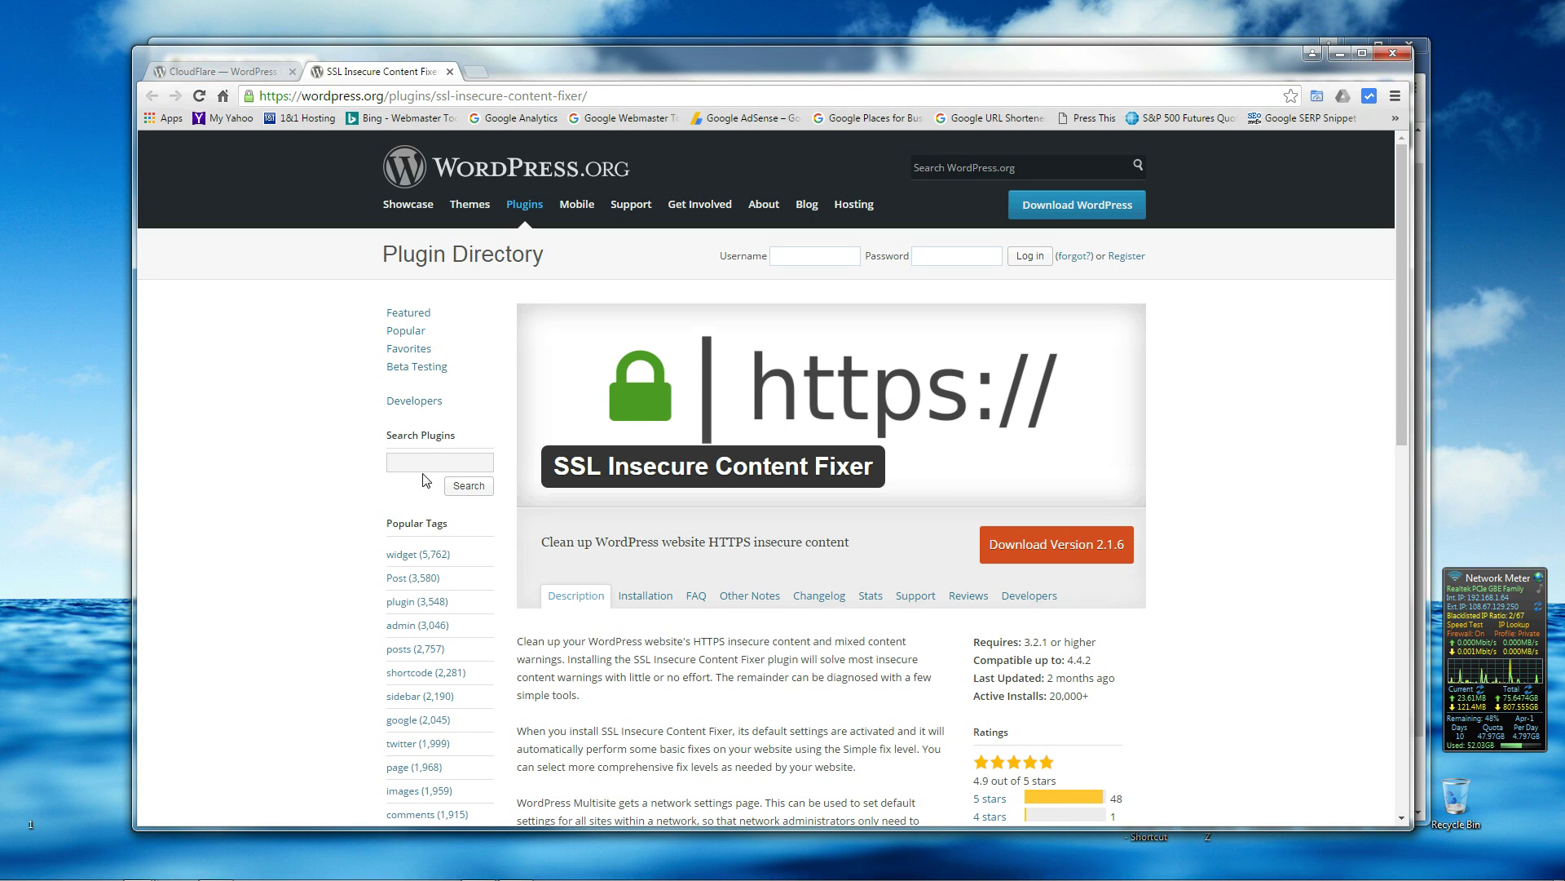
left_click(238, 76)
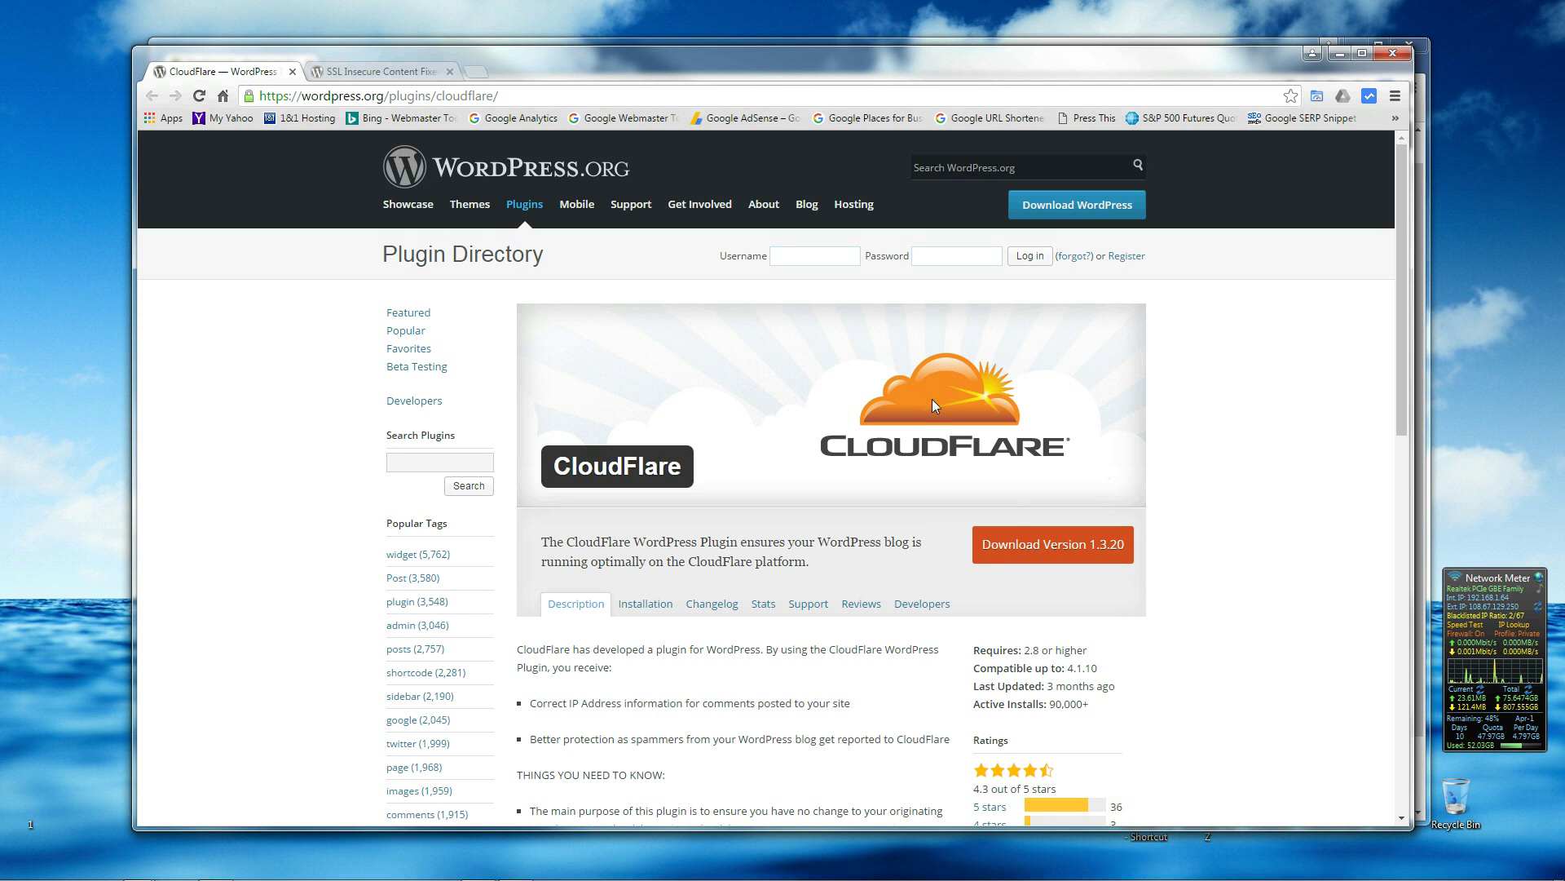
scroll(1017, 554, "down", 1)
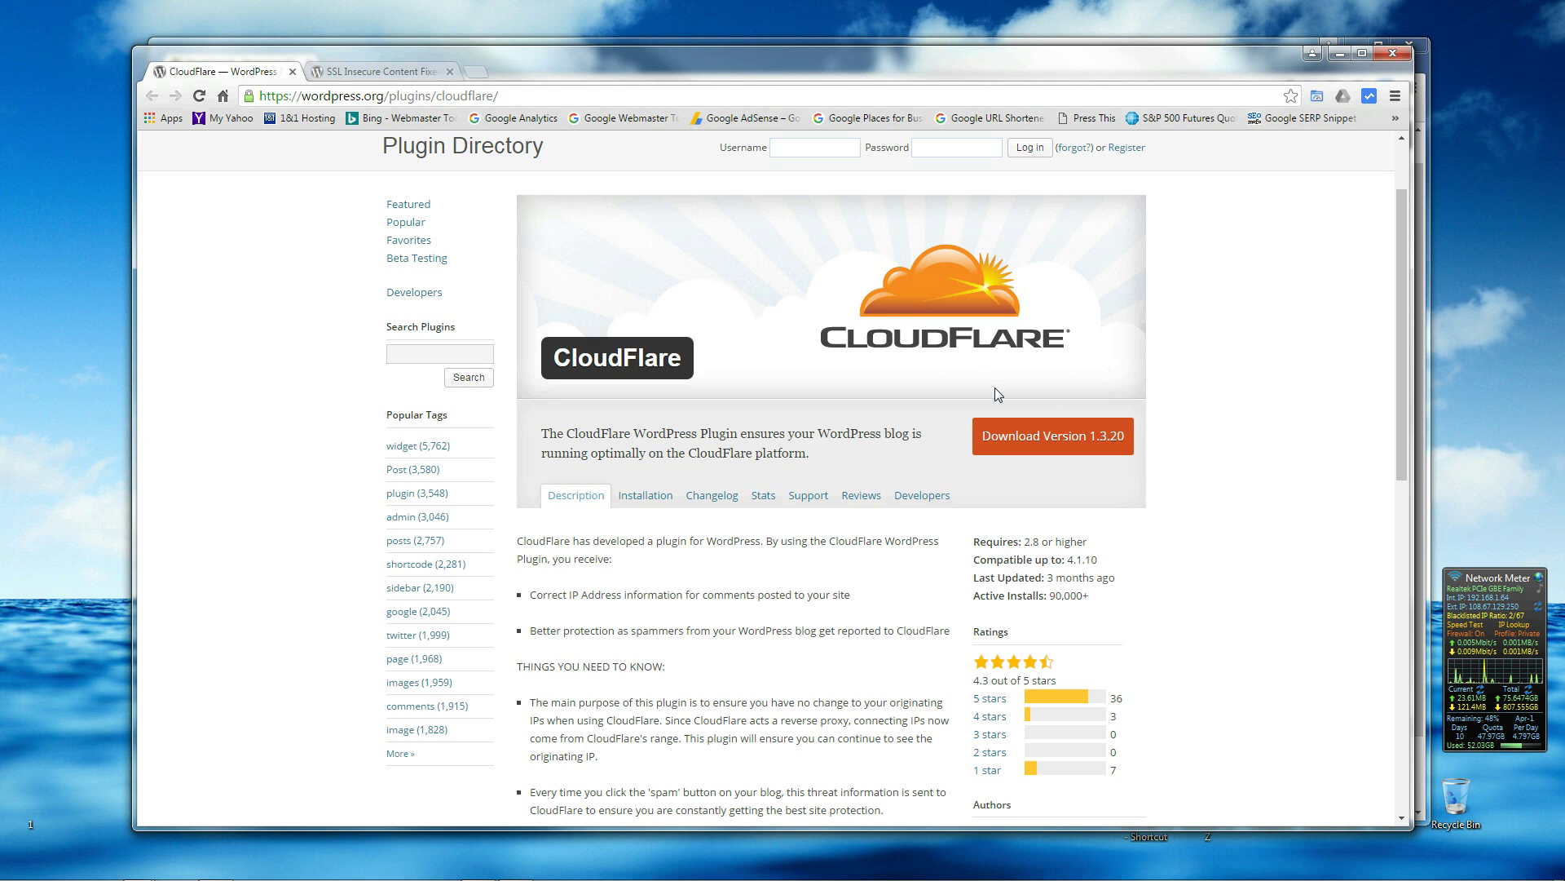
scroll(995, 388, "up", 2)
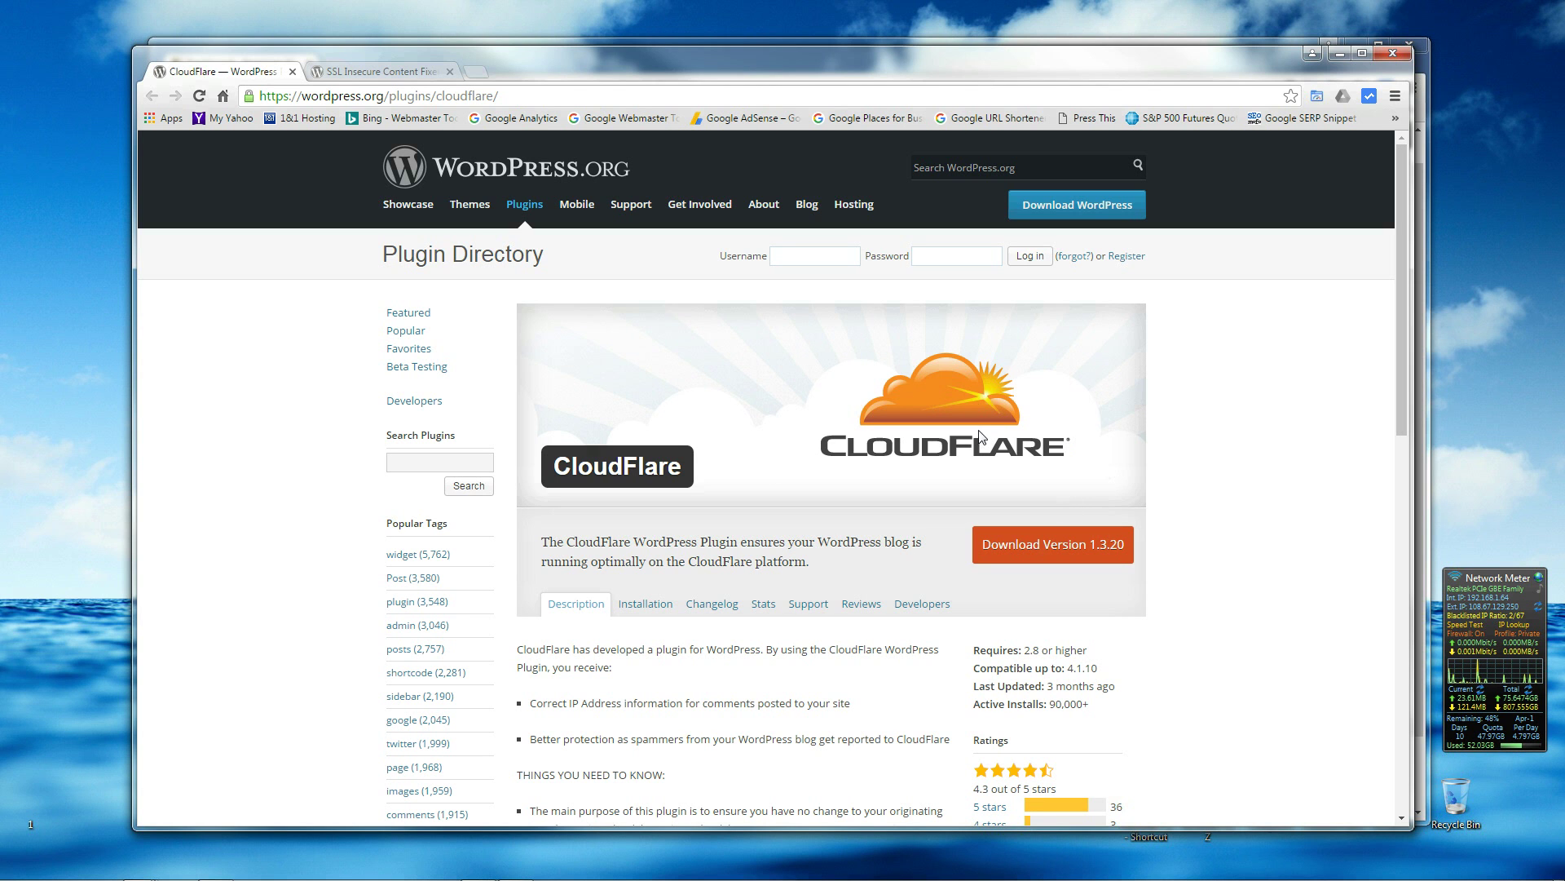
left_click(1339, 54)
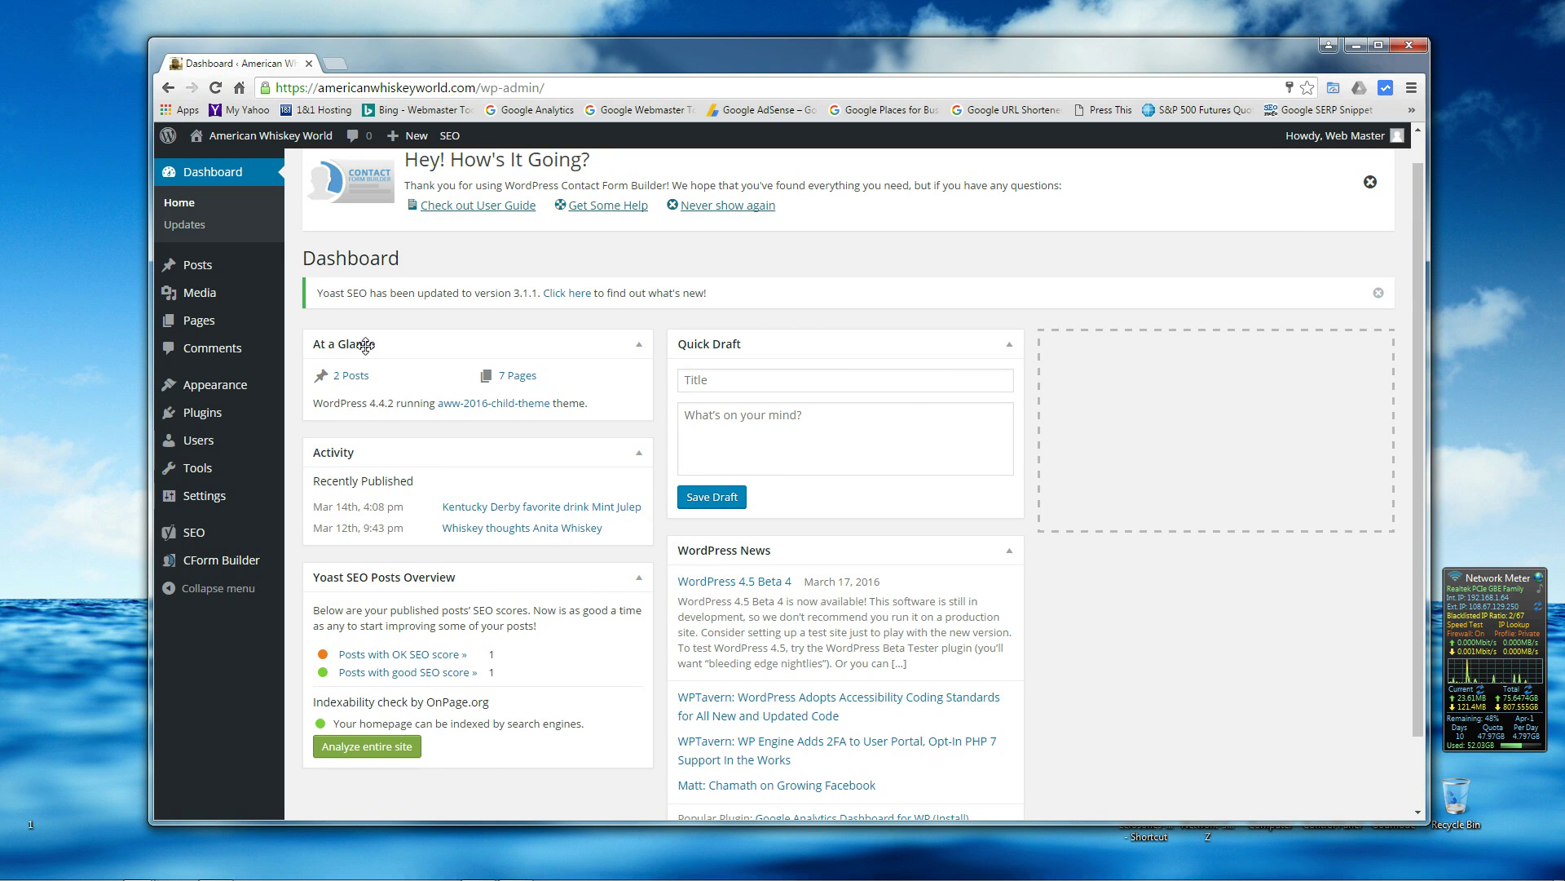
- Review the site's installed plugins and search for new plugins with the keyword "cloudflare"
left_click(200, 414)
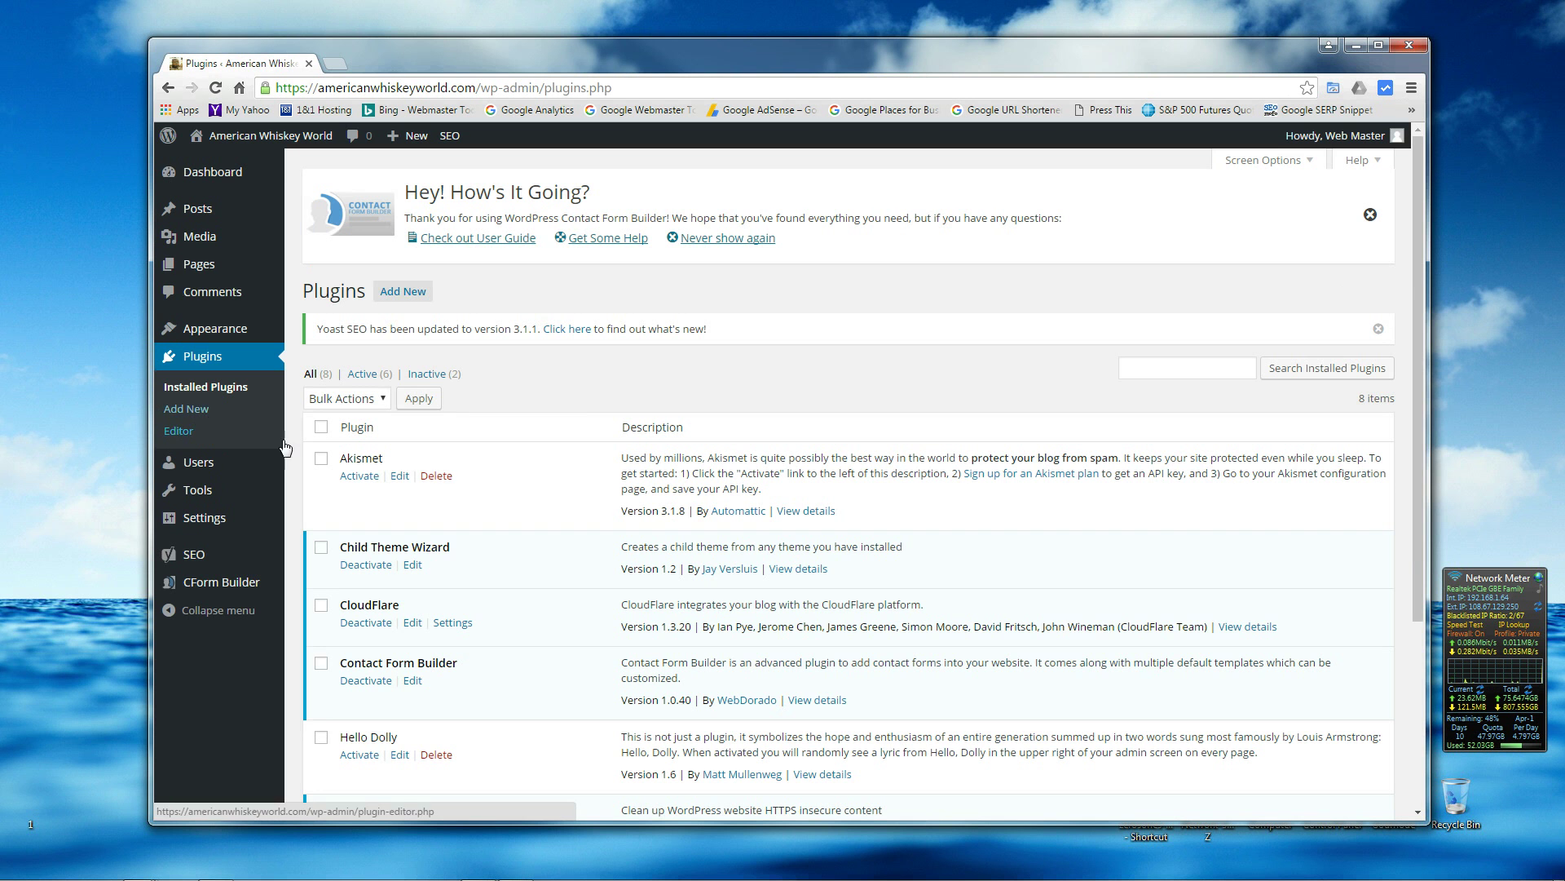
scroll(422, 520, "down", 3)
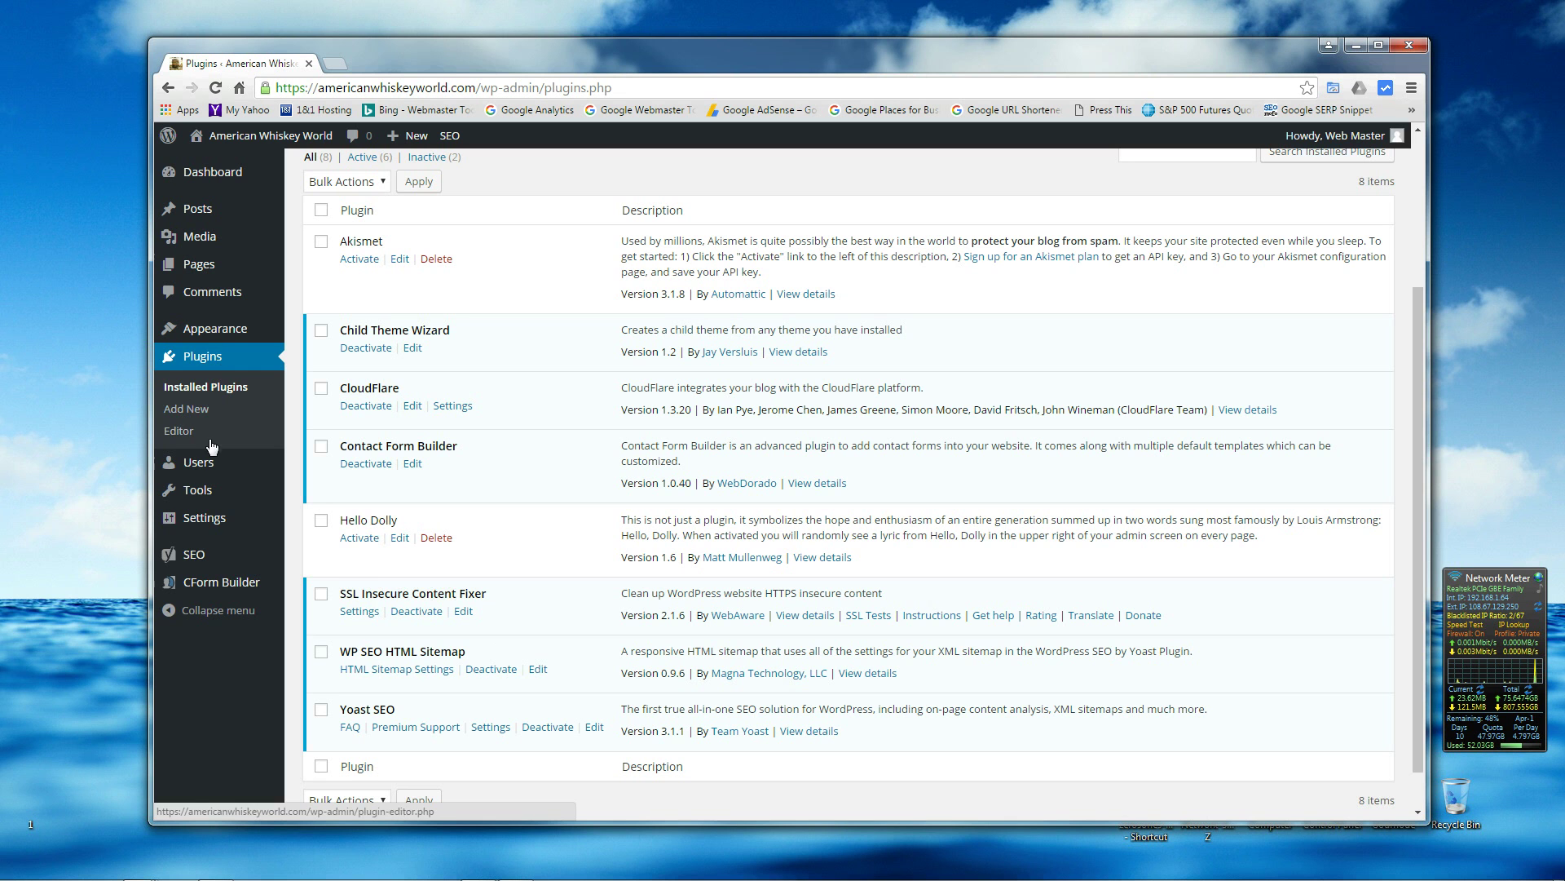
left_click(187, 411)
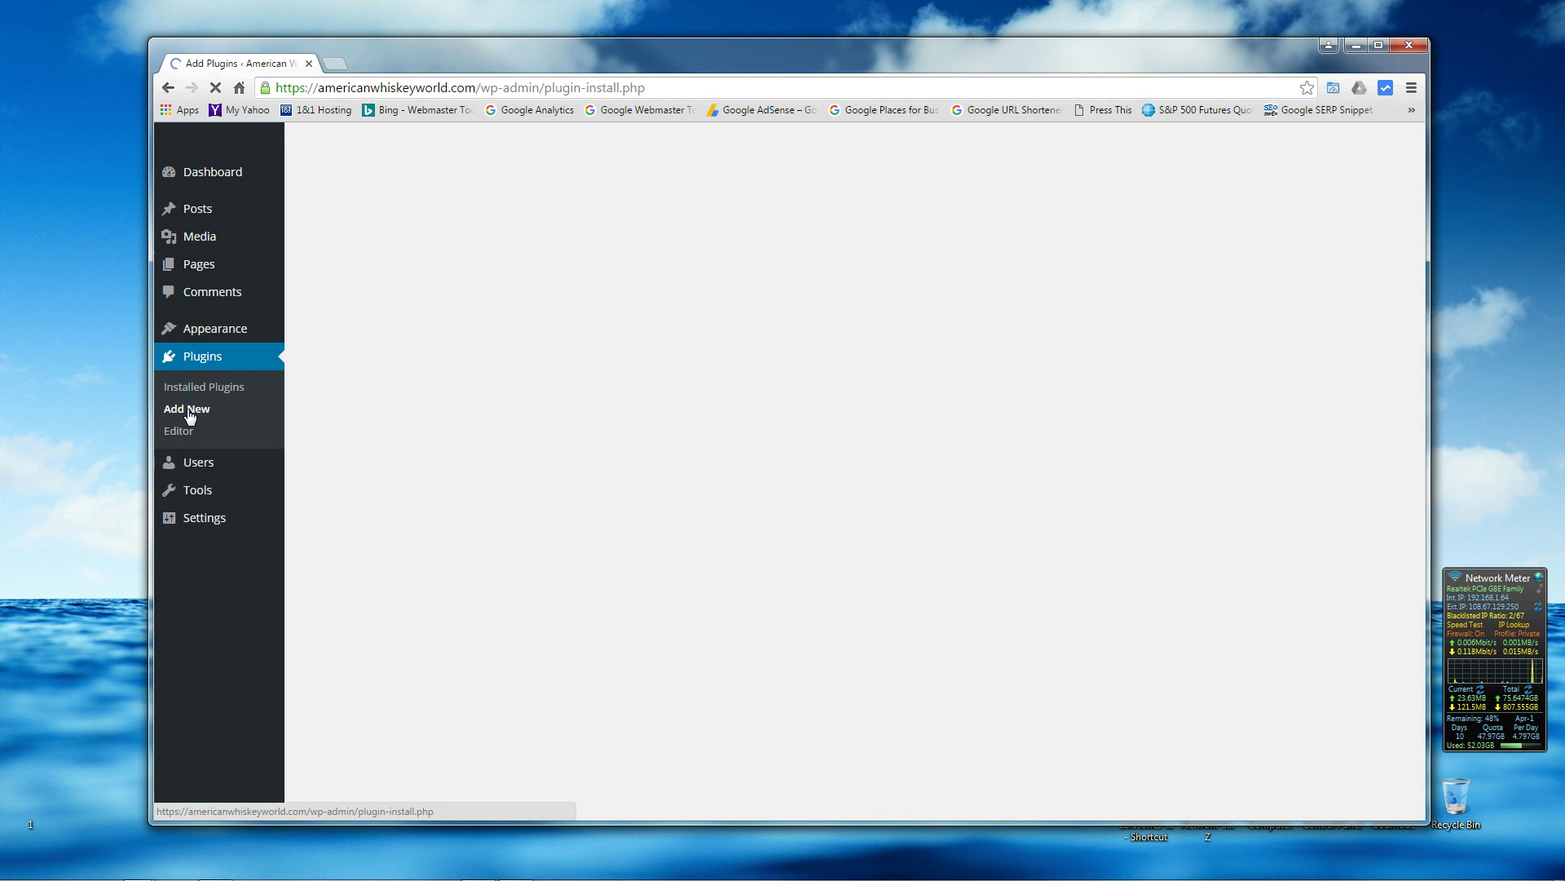
left_click(1176, 389)
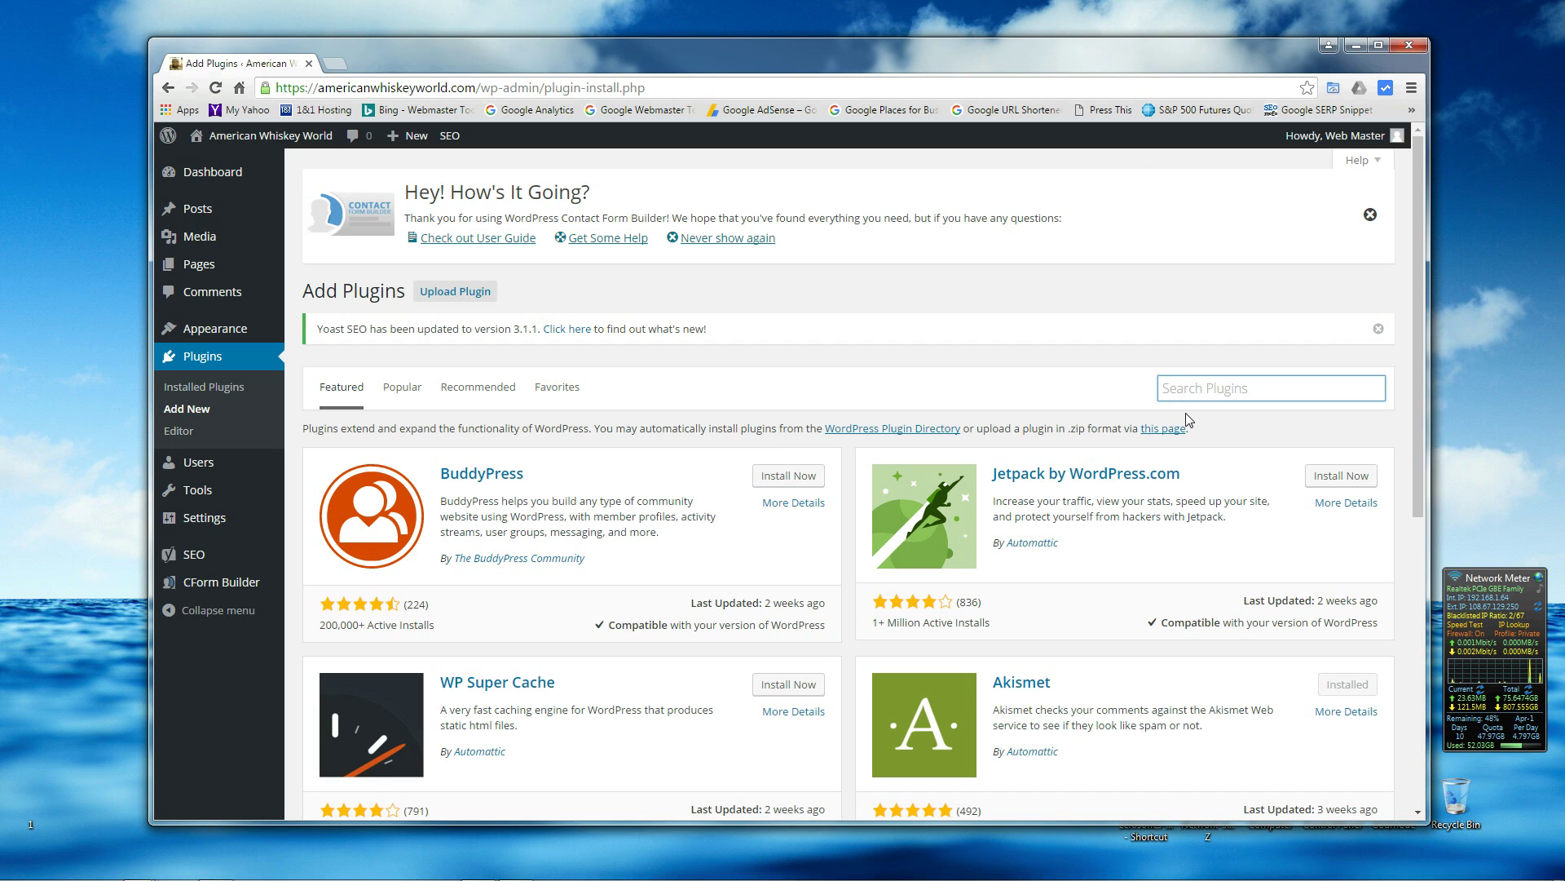
type("cloud")
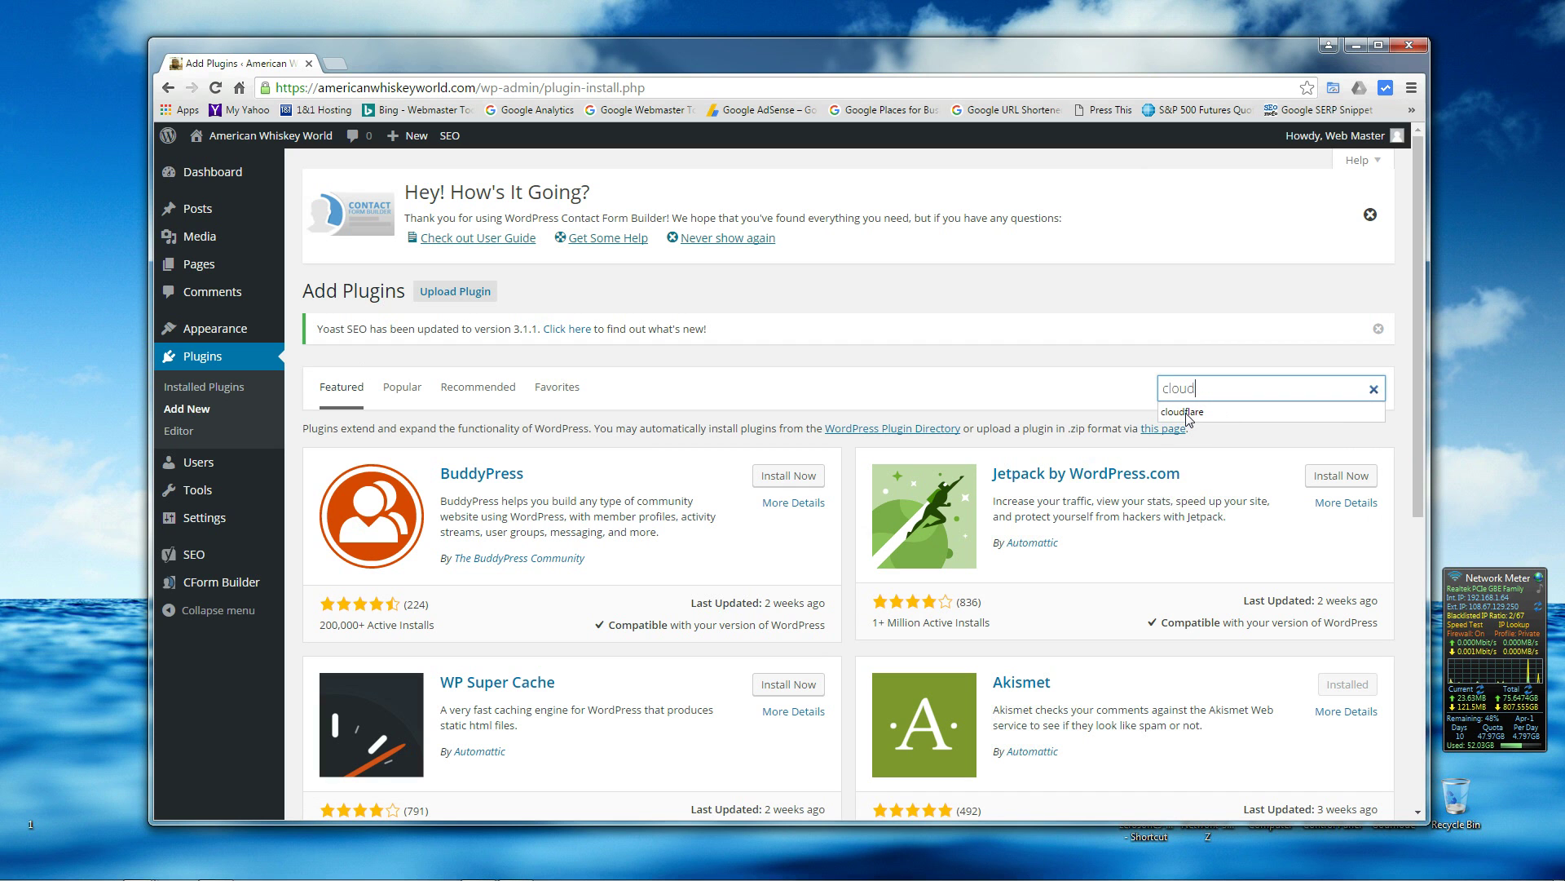
type("flre")
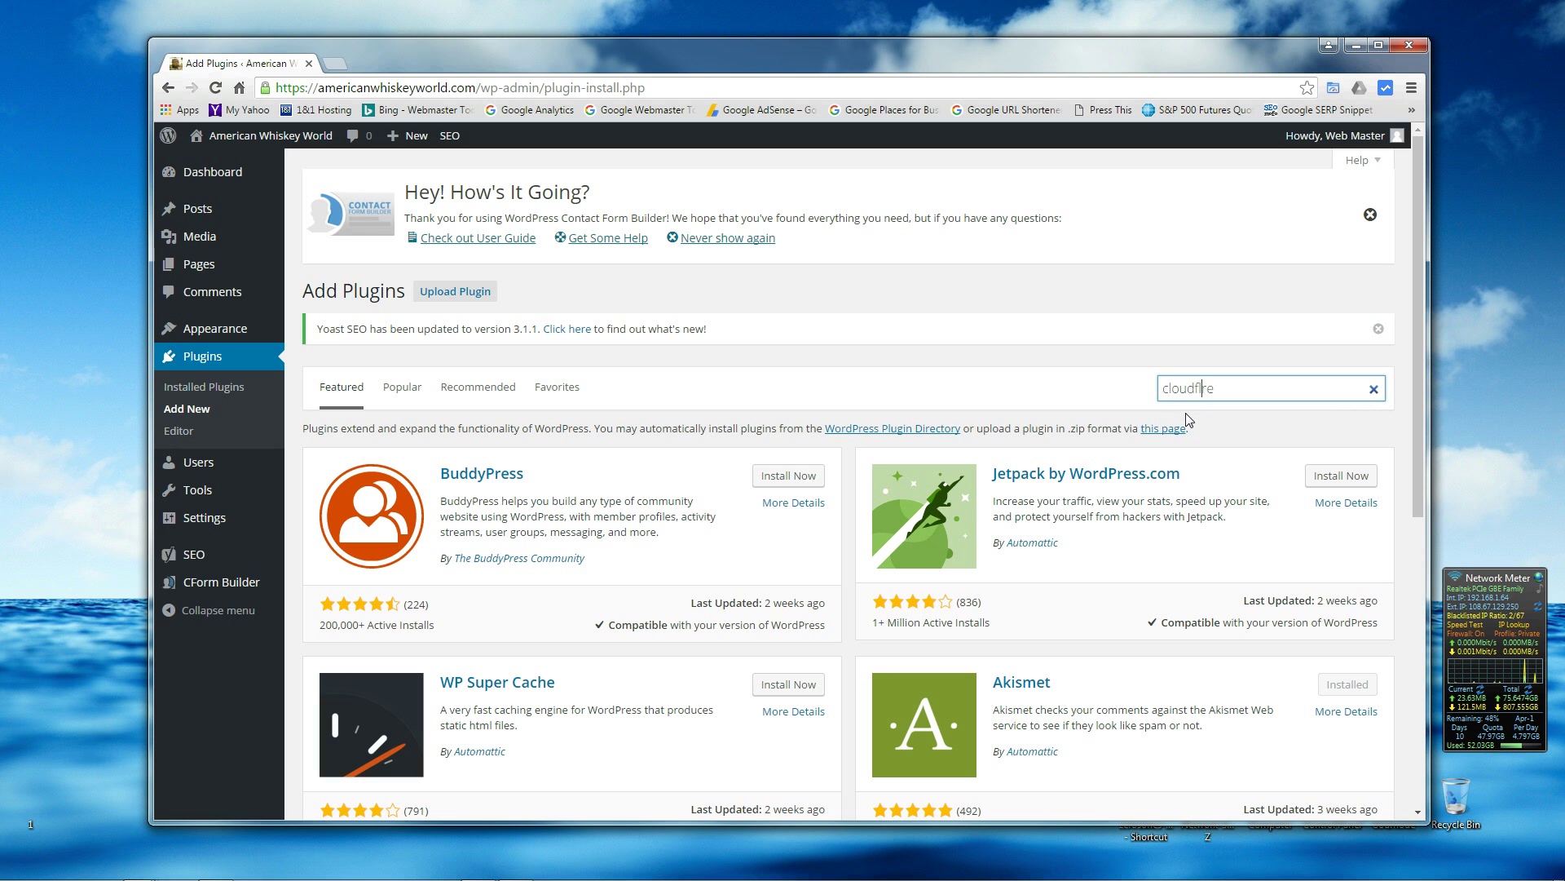
key("Return")
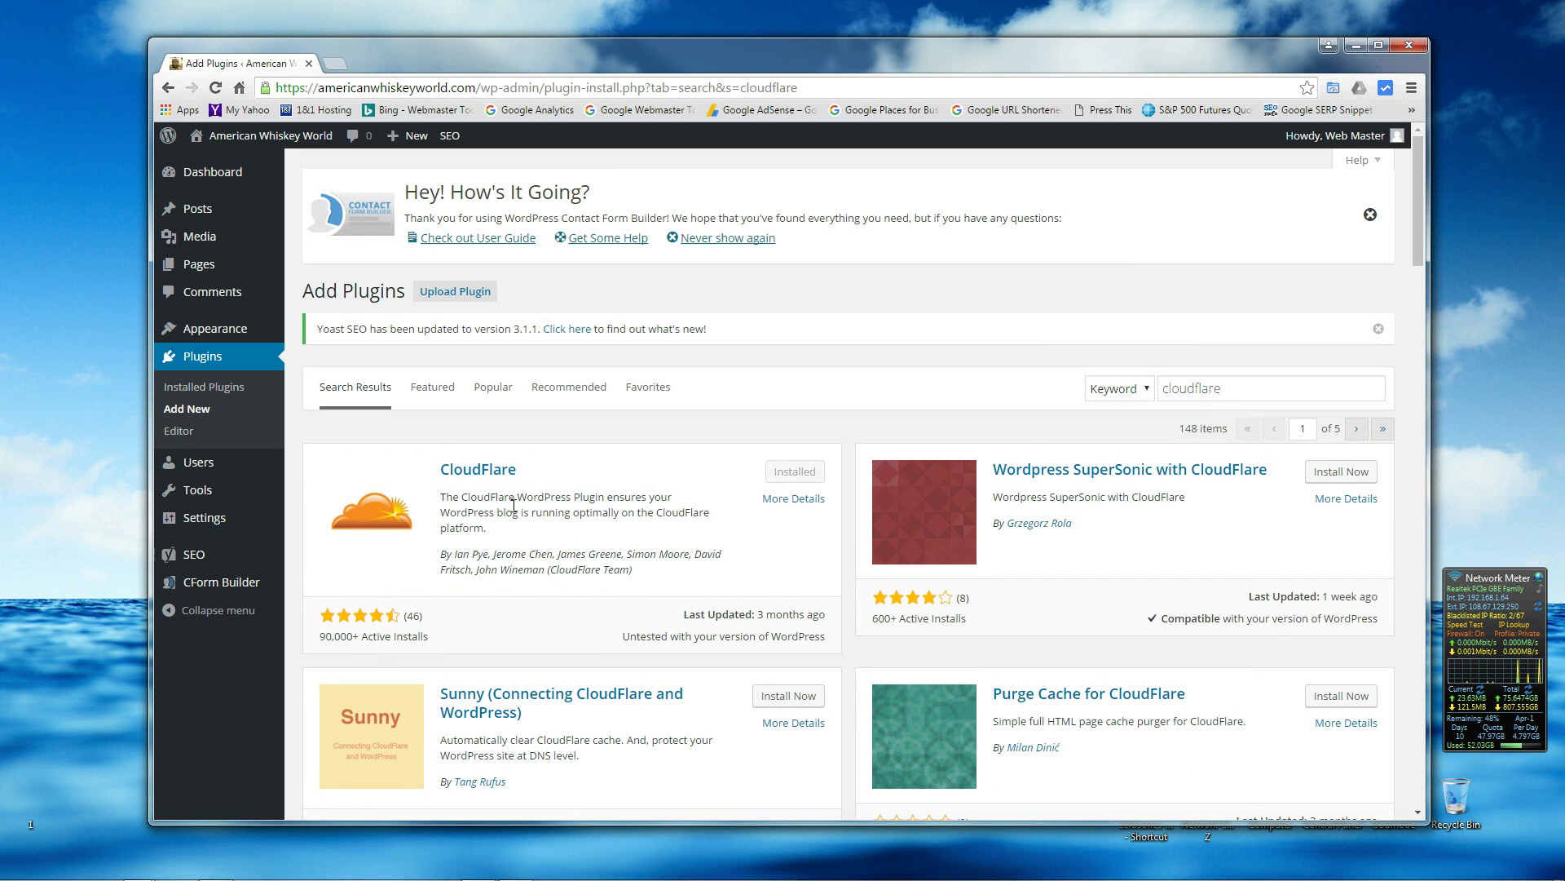
- Start a fresh plugin search for "ssl insecure content fixer"
left_click(186, 410)
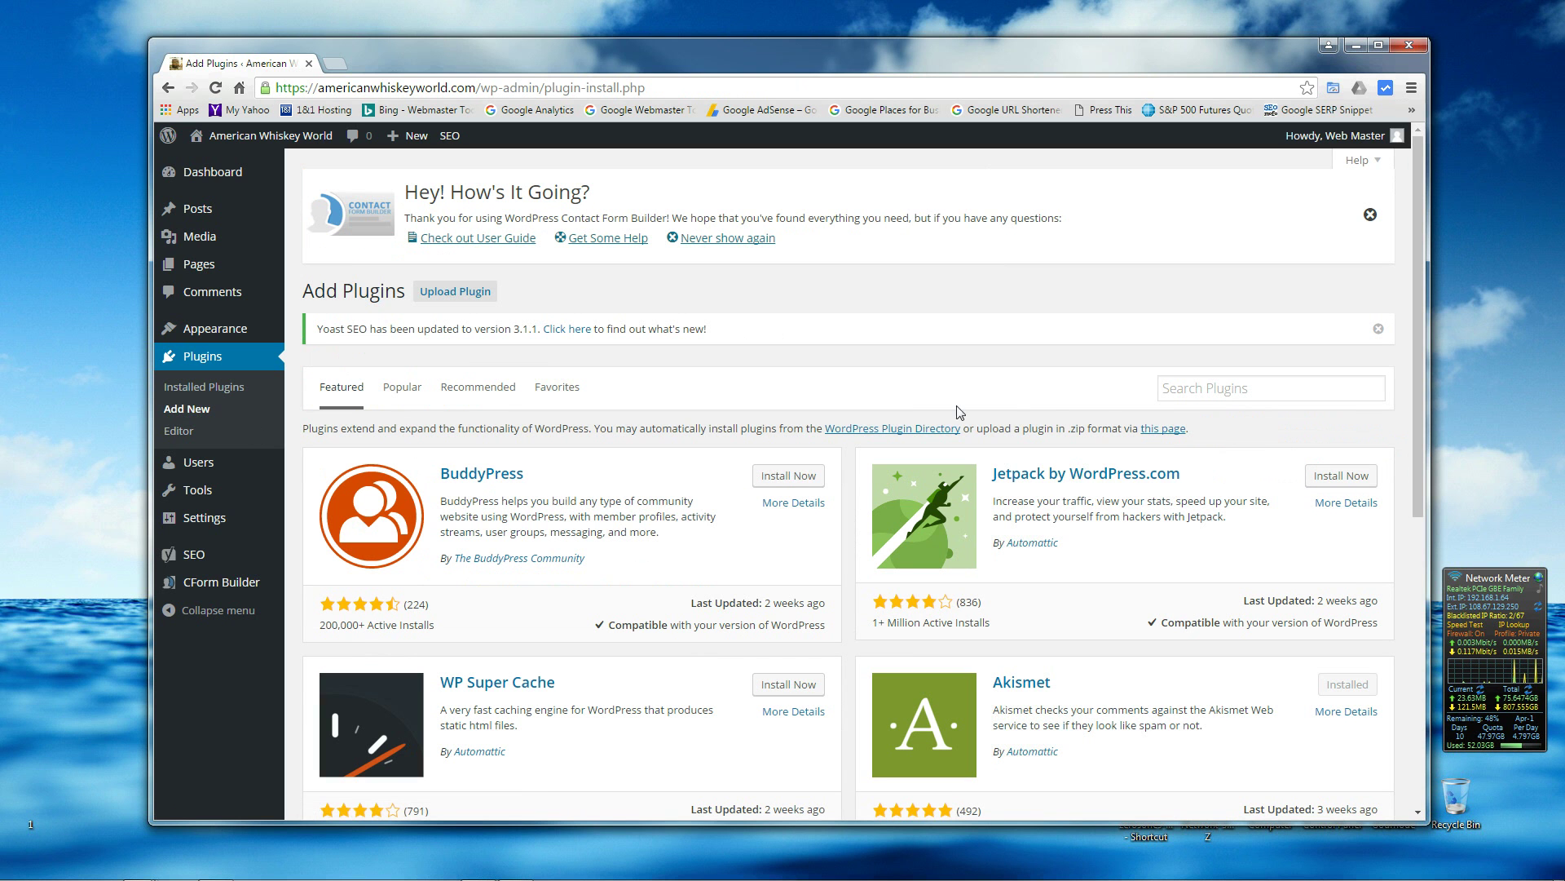
left_click(1171, 383)
type("ssl")
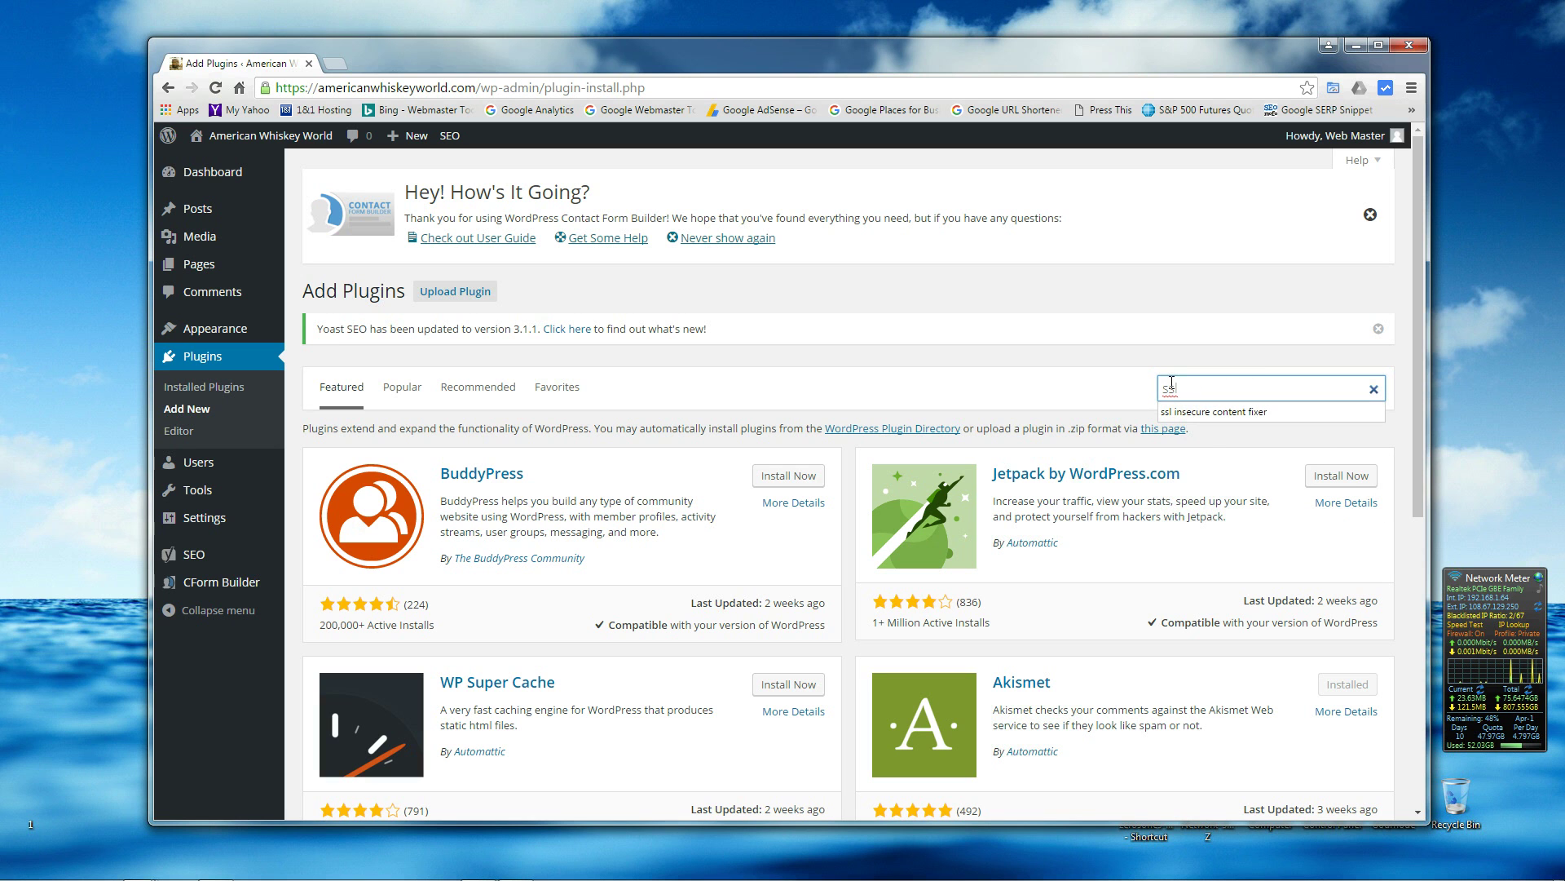
left_click(1207, 412)
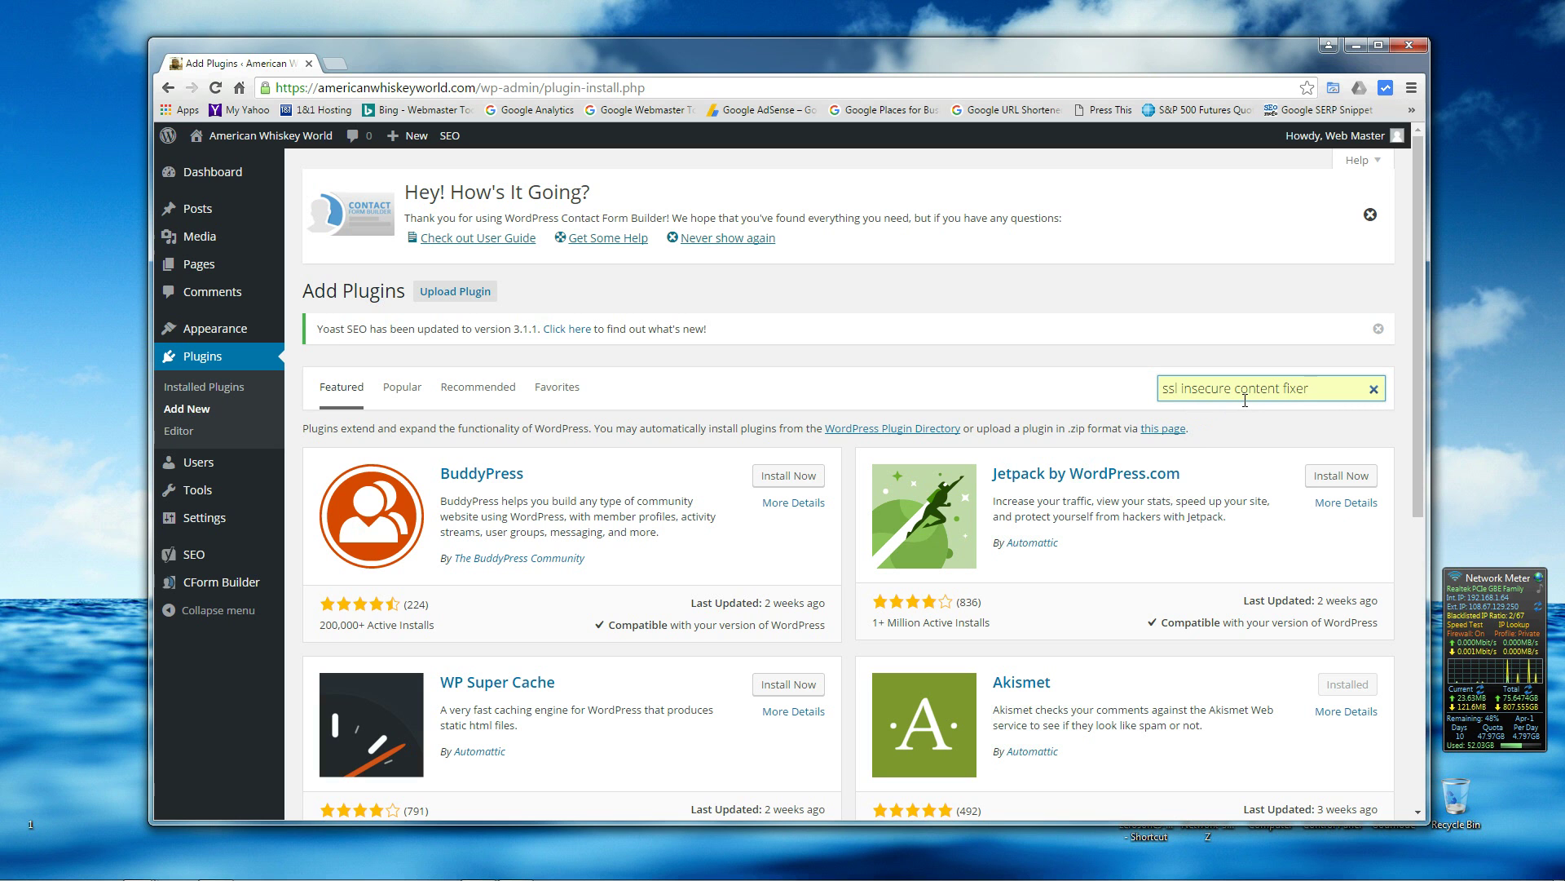
key("Return")
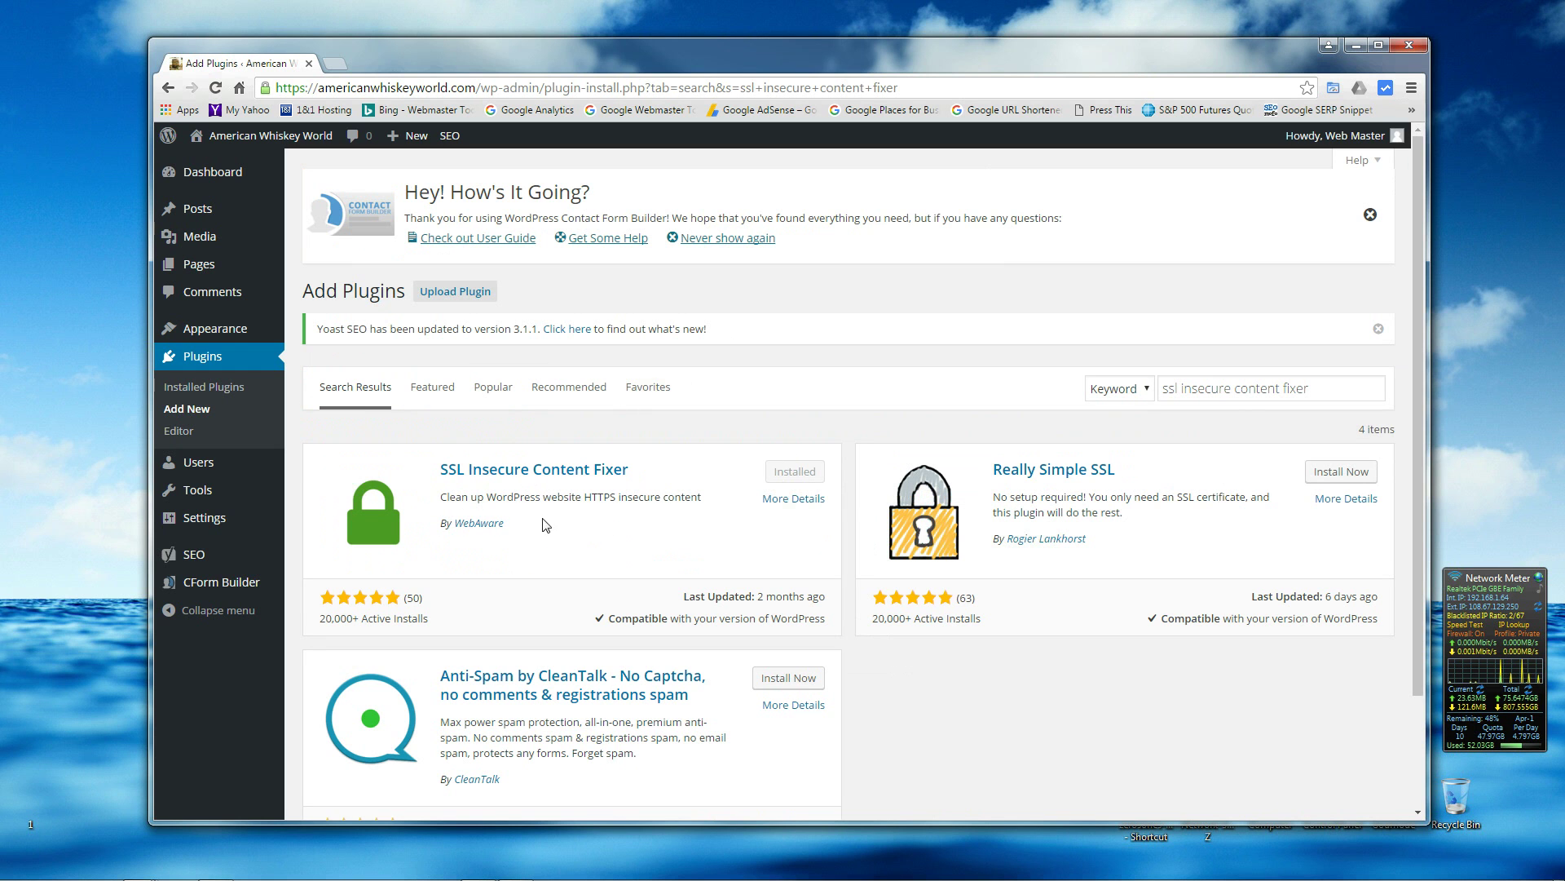
- Check the CloudFlare and SSL Insecure Content Fixer entries in the list of installed plugins
left_click(185, 394)
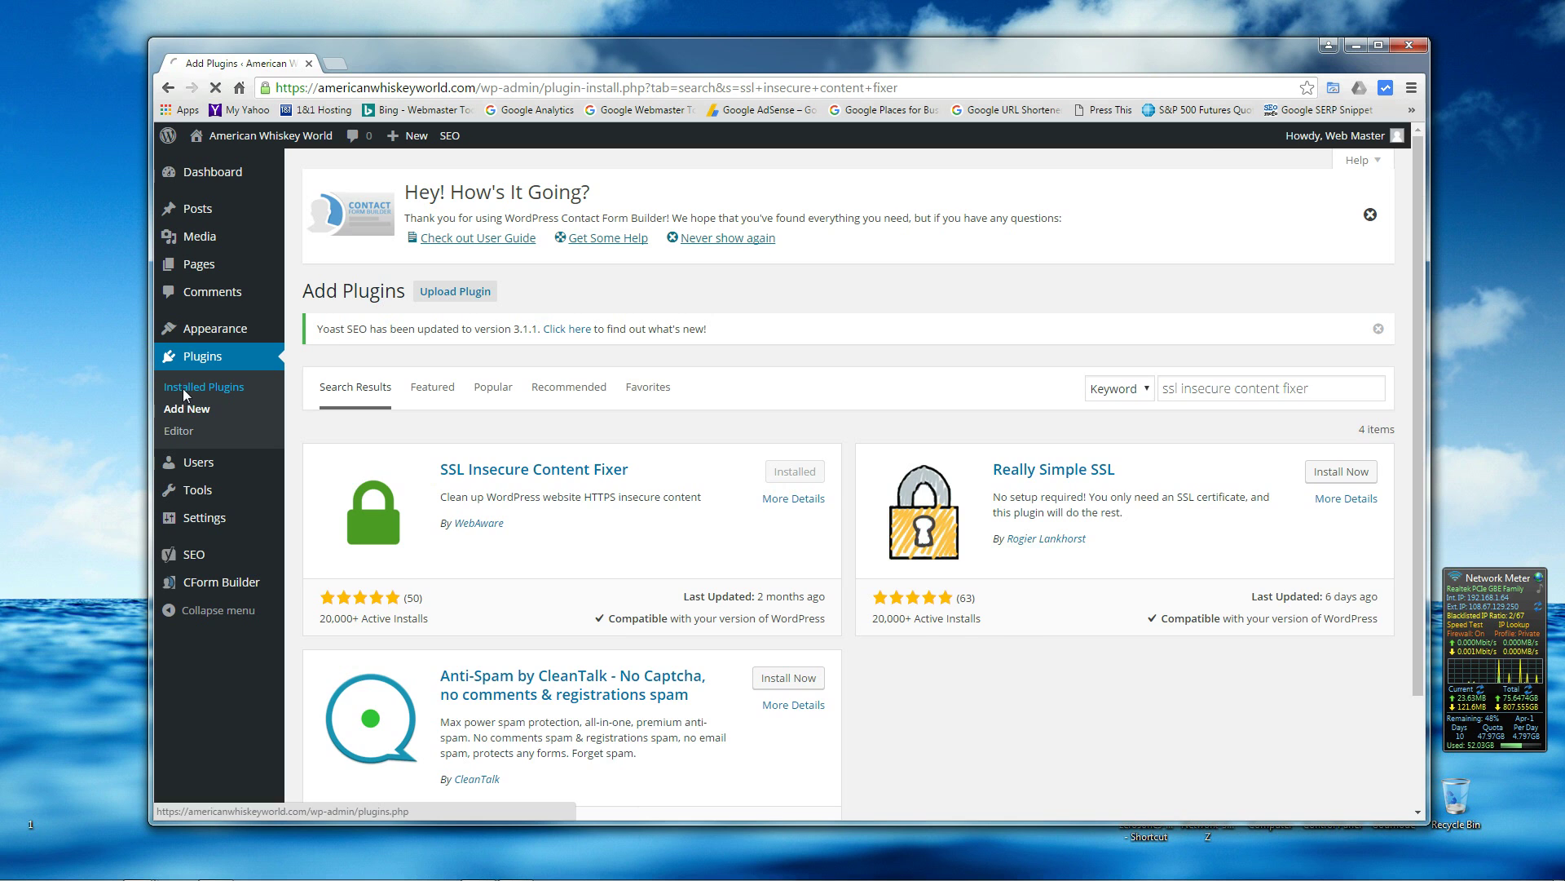
scroll(479, 567, "down", 3)
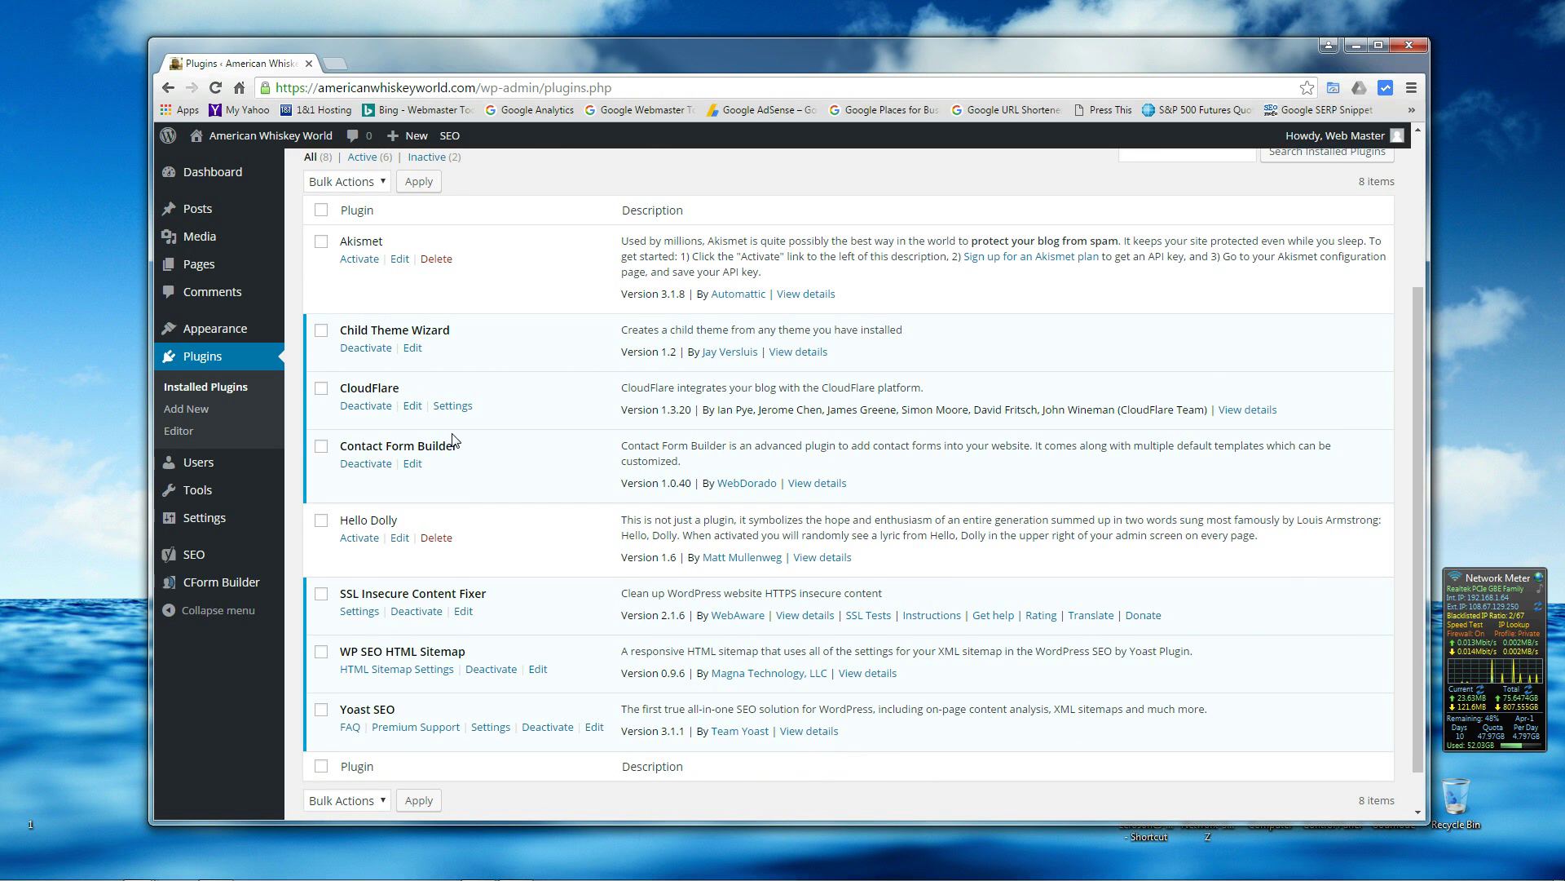
scroll(471, 448, "up", 3)
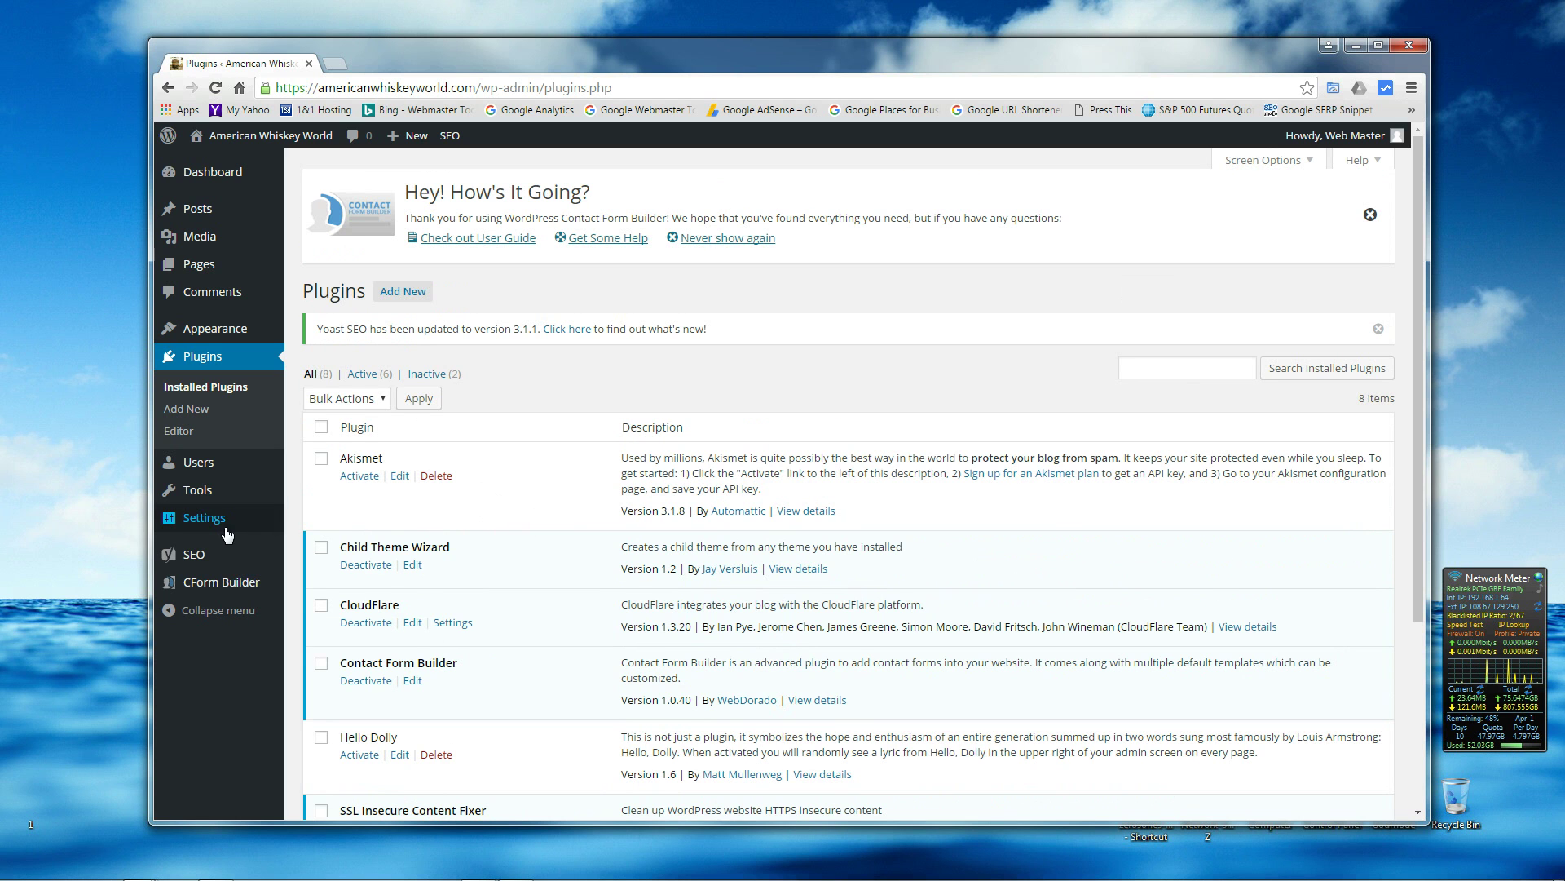
- Open the CloudFlare plugin's settings and show its domain name, API key, API email and HTTPS Protocol Rewriting options
mouse_move(194, 526)
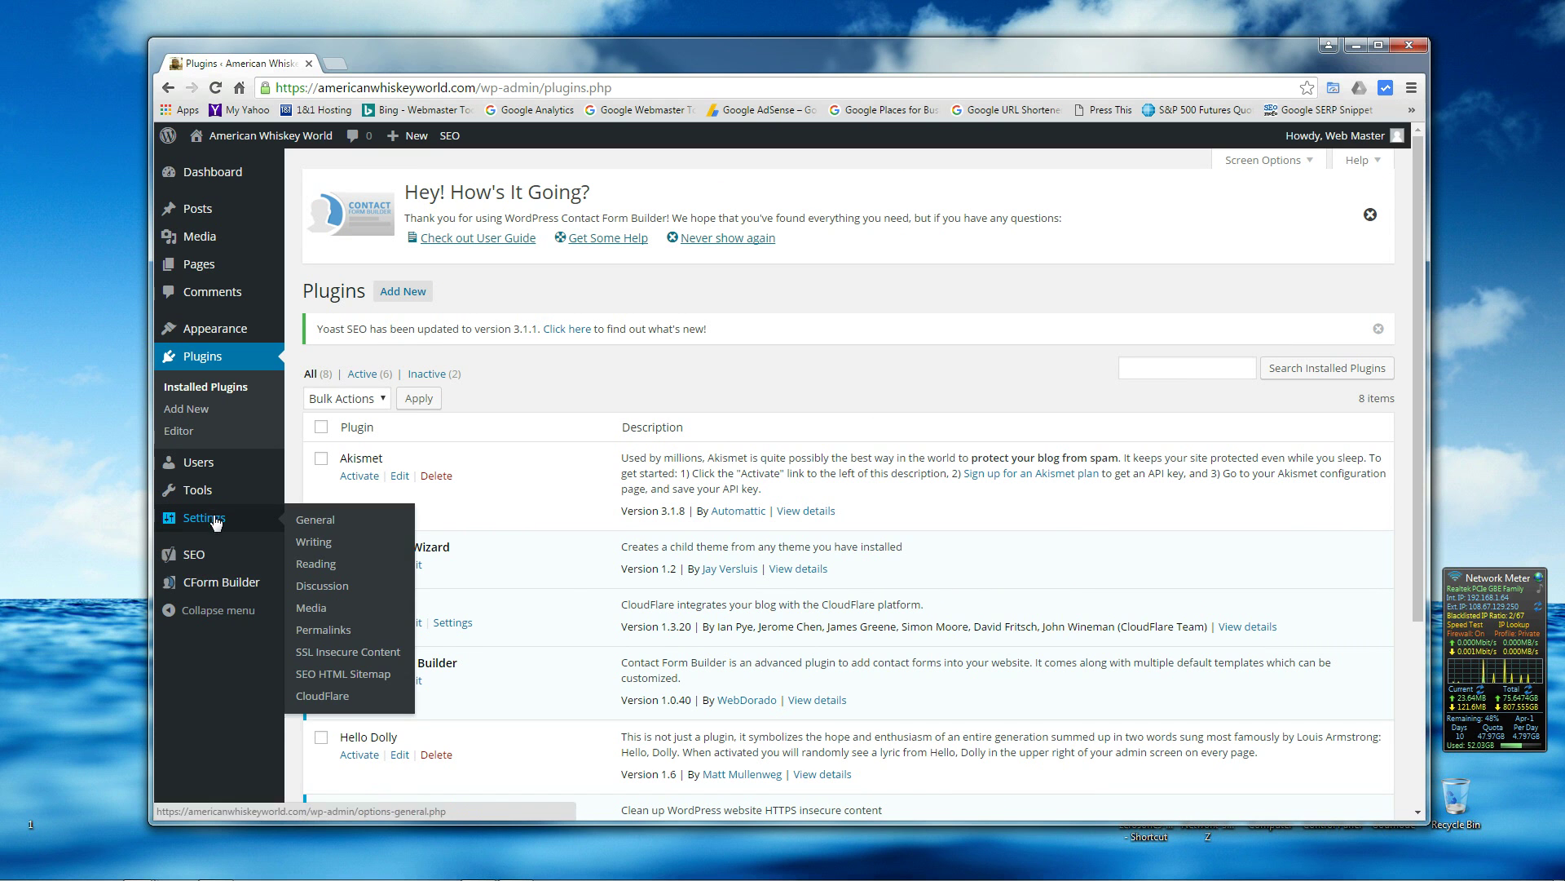
left_click(324, 698)
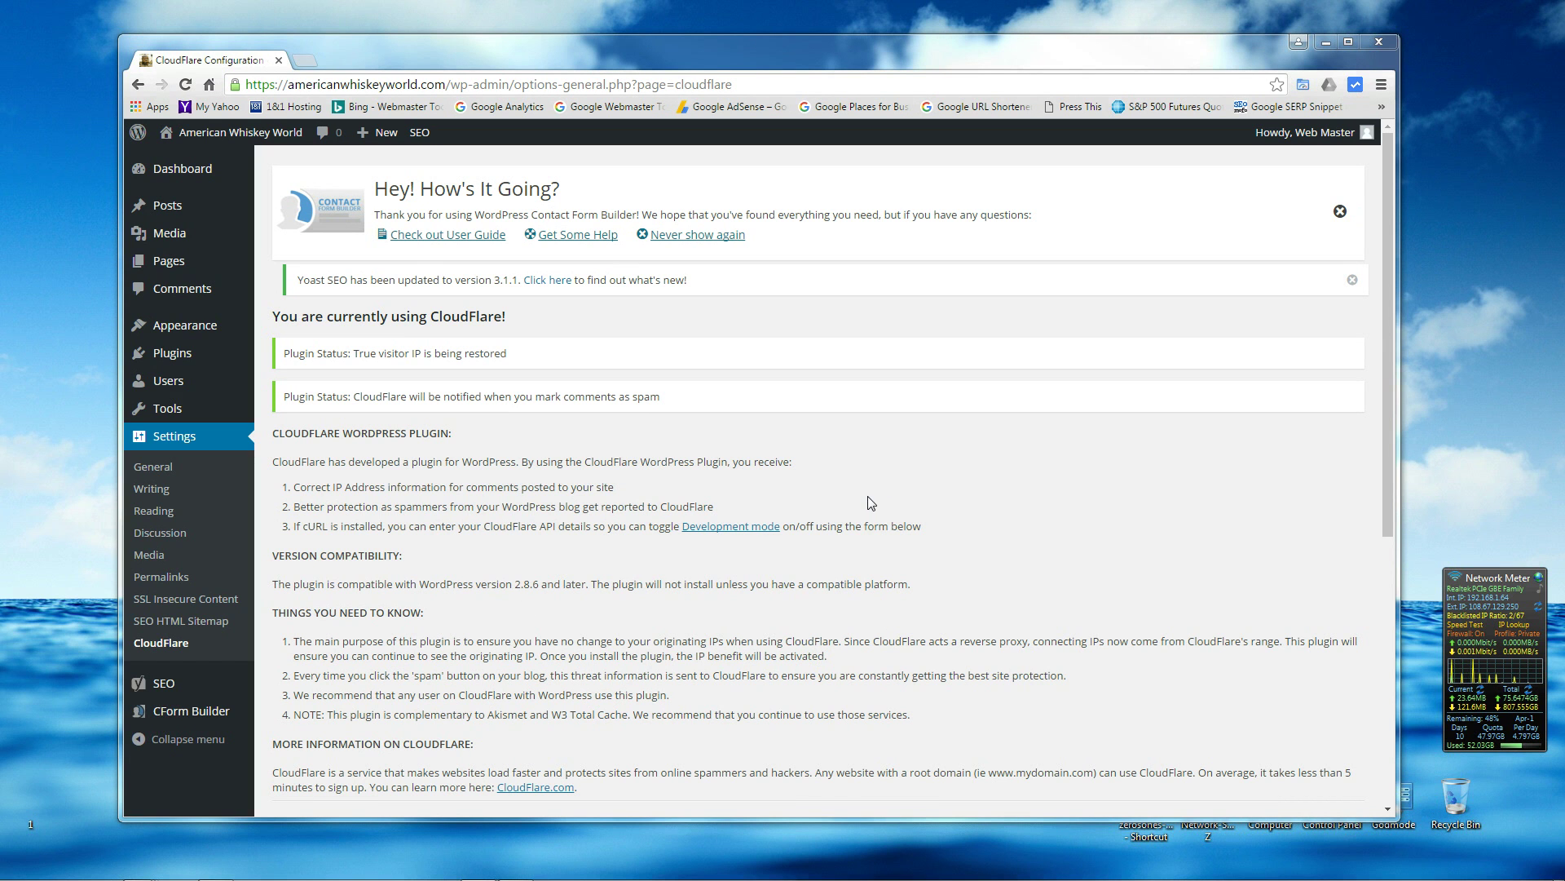
left_click_drag(1388, 418, 1349, 706)
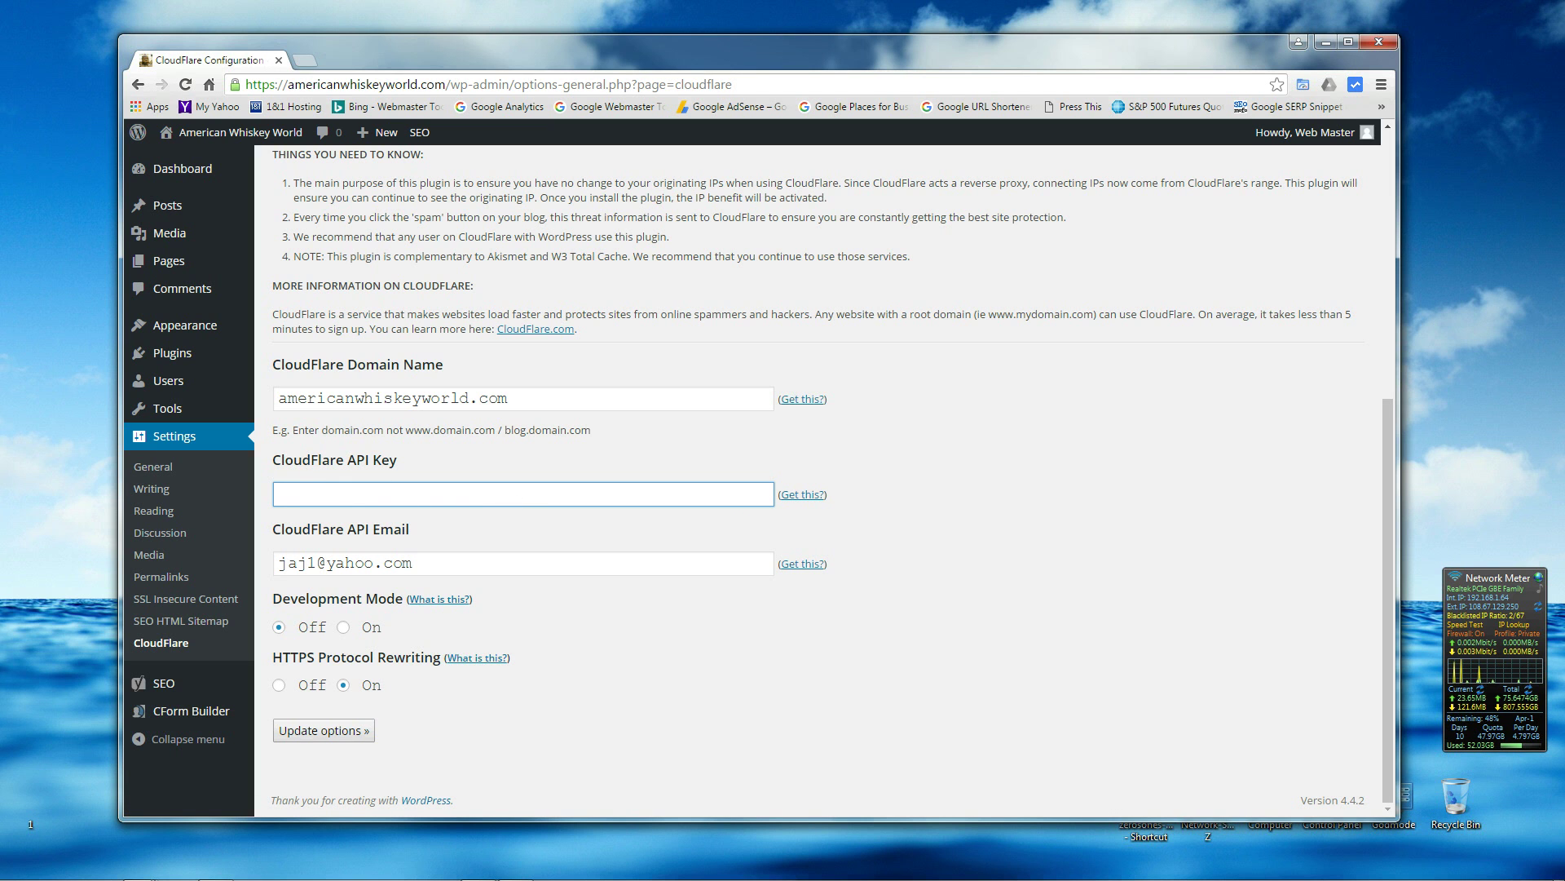
- In the CloudFlare website window, open the account settings, locate the Global API Key entry, and return to the plugin's settings page
left_click_drag(0, 199, 963, 158)
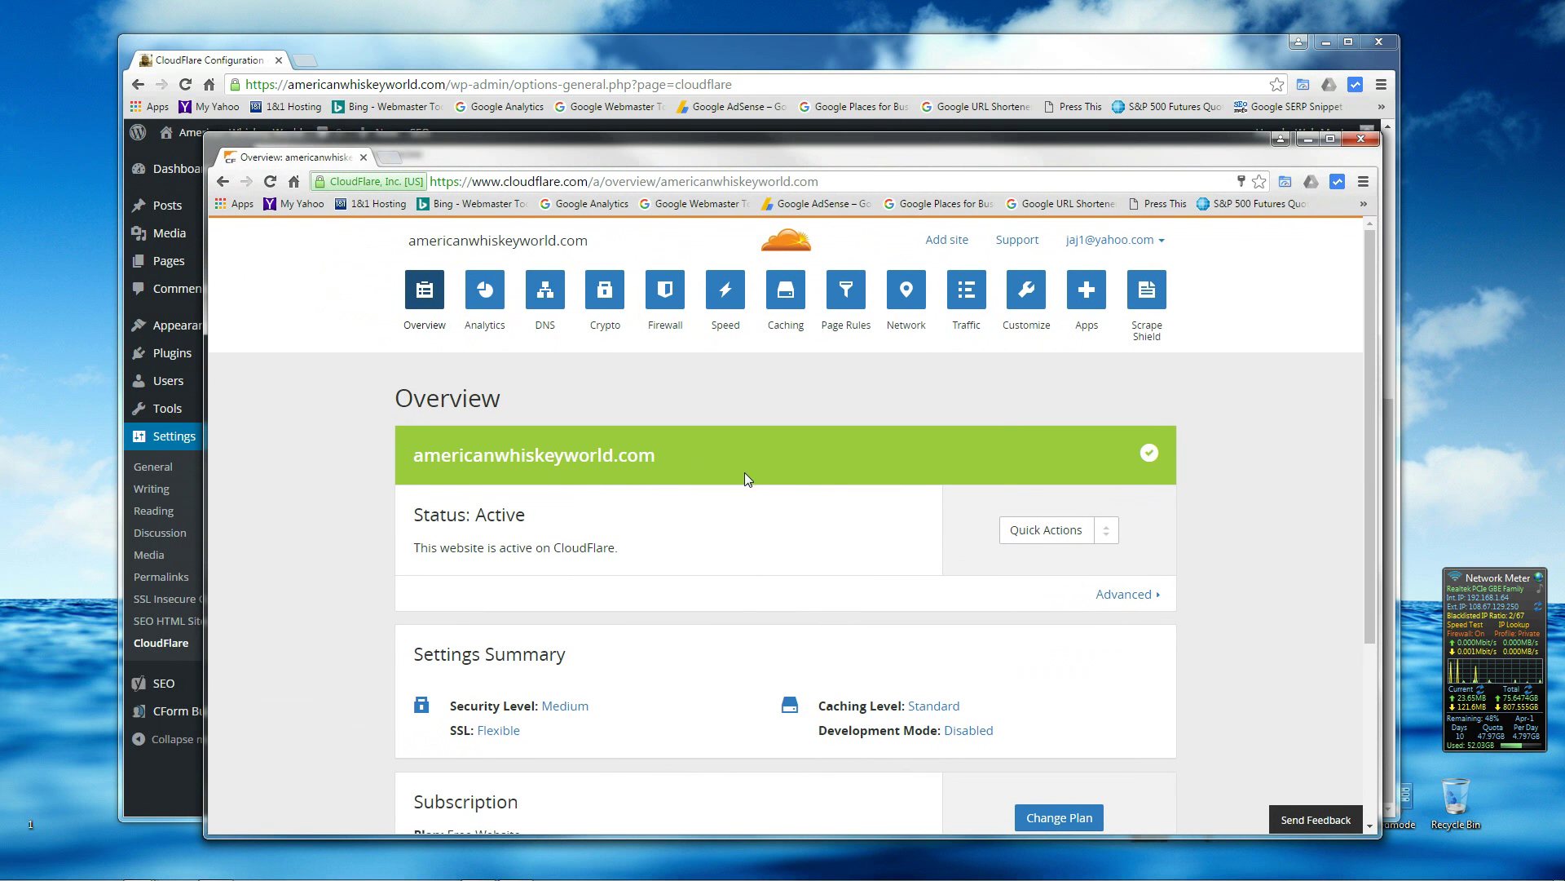
left_click(1155, 241)
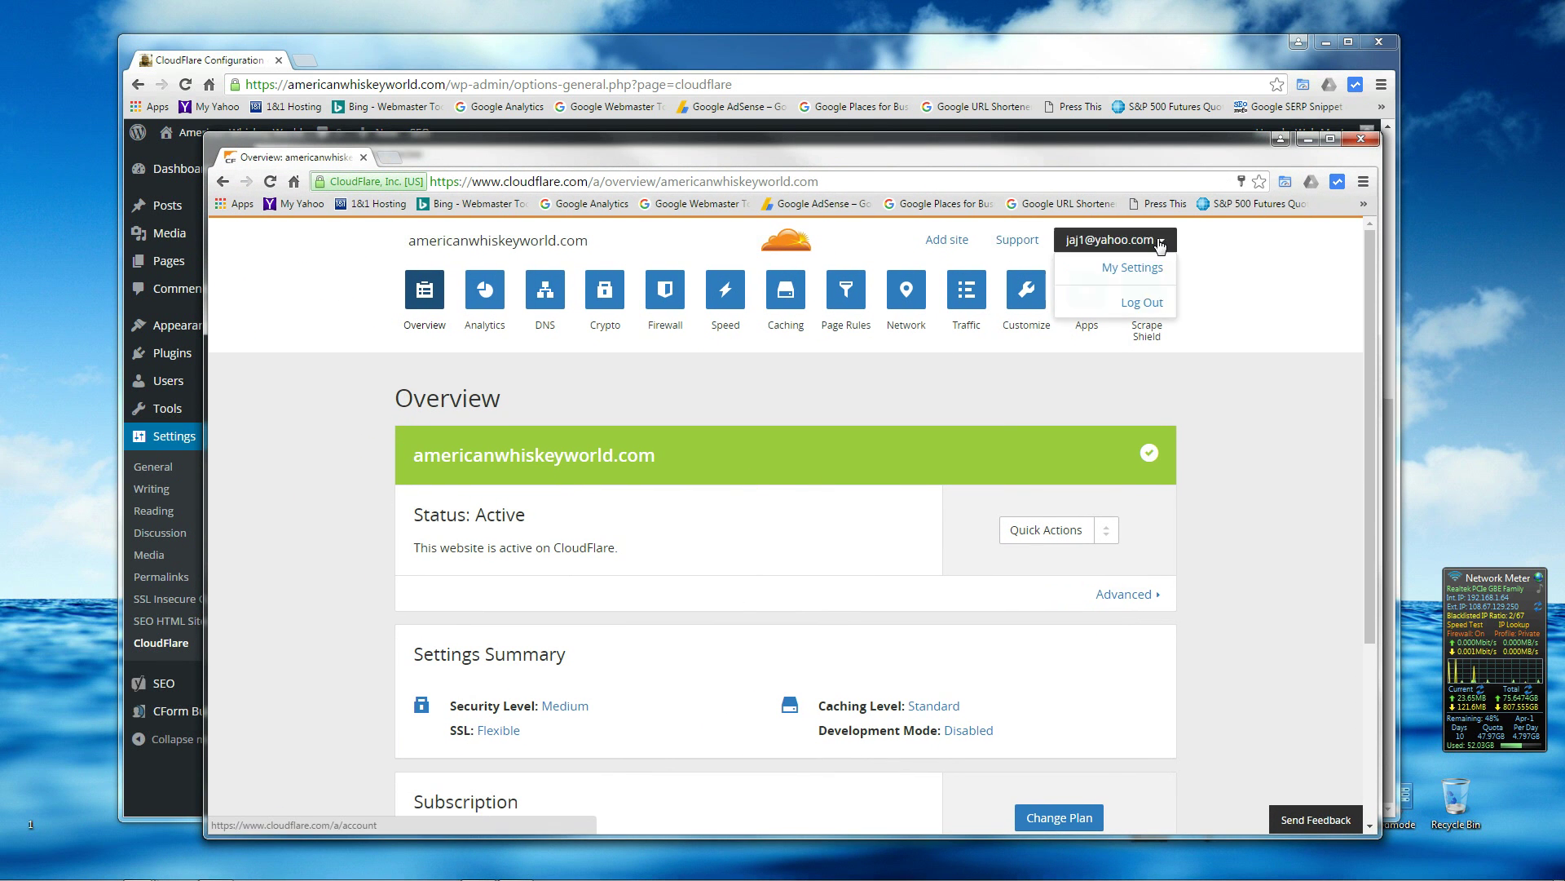
left_click(1149, 268)
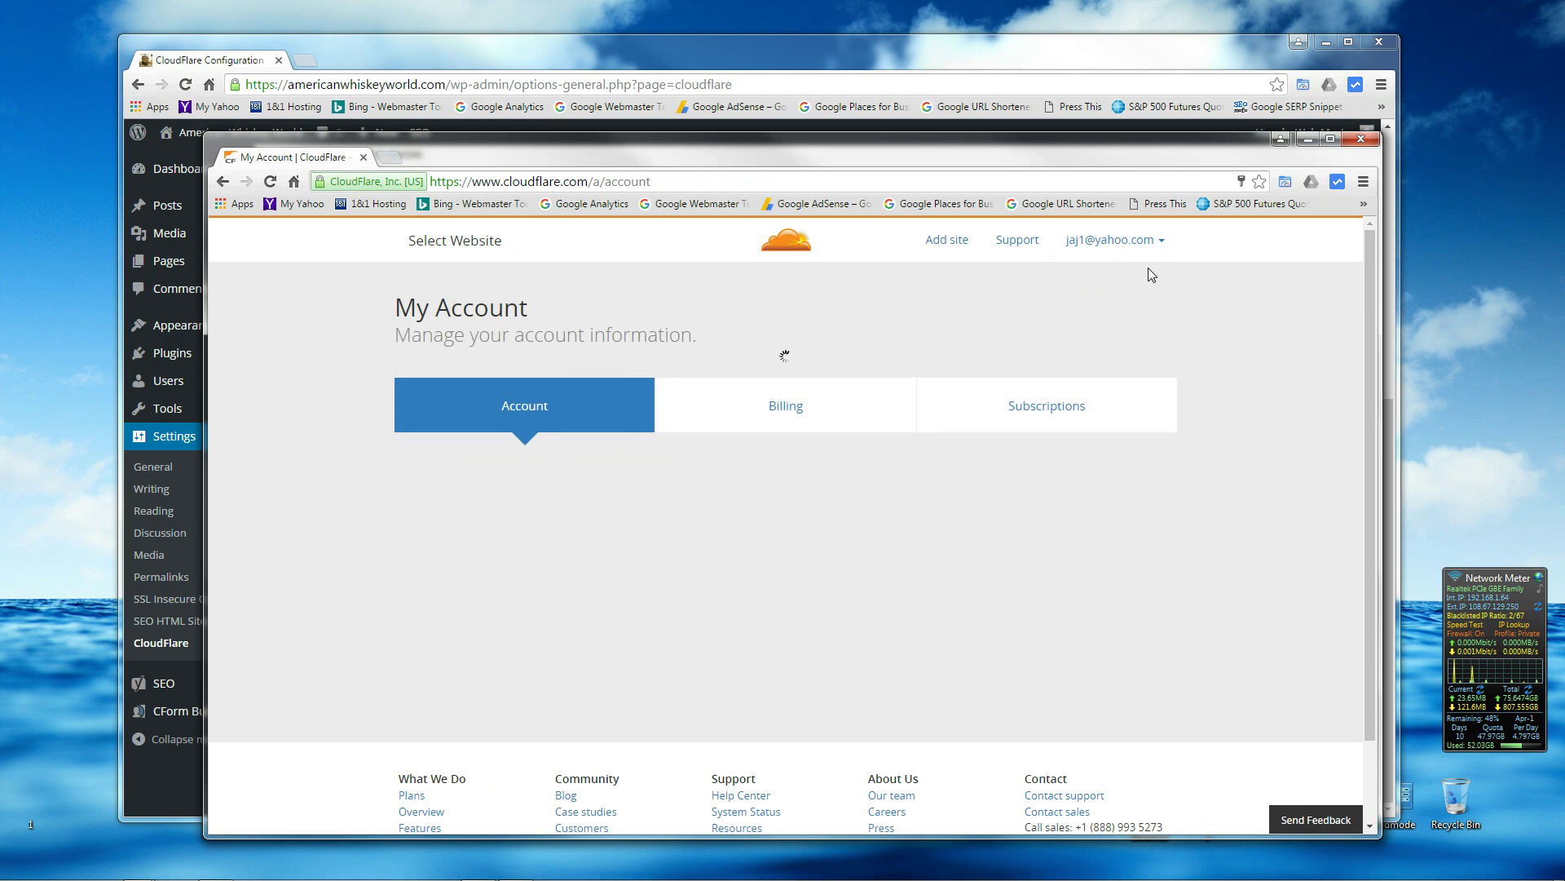
scroll(1258, 410, "down", 10)
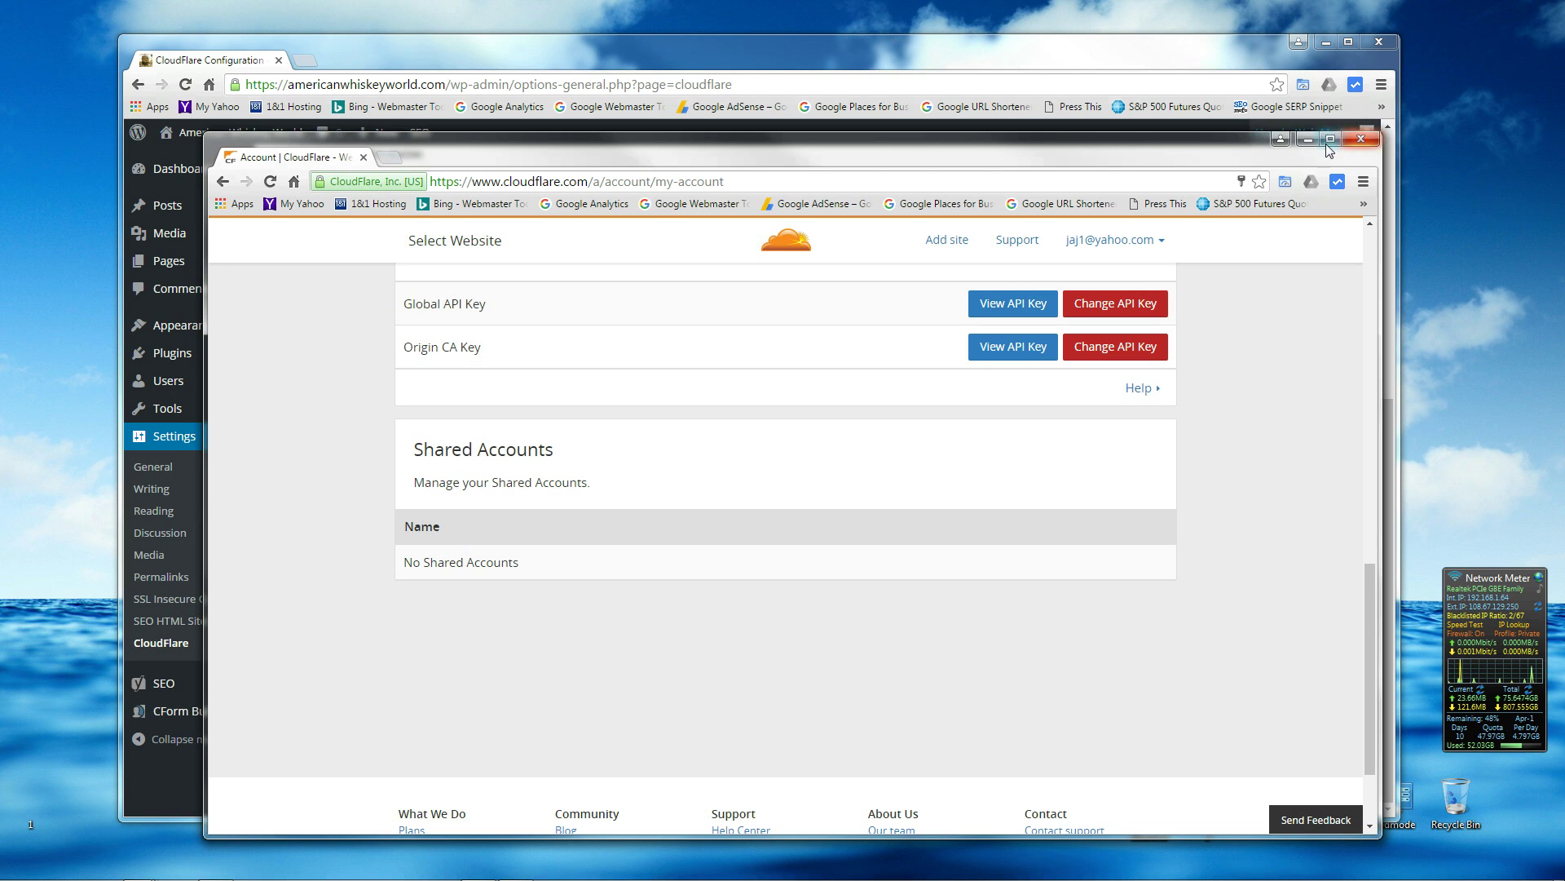
scroll(1348, 400, "up", 12)
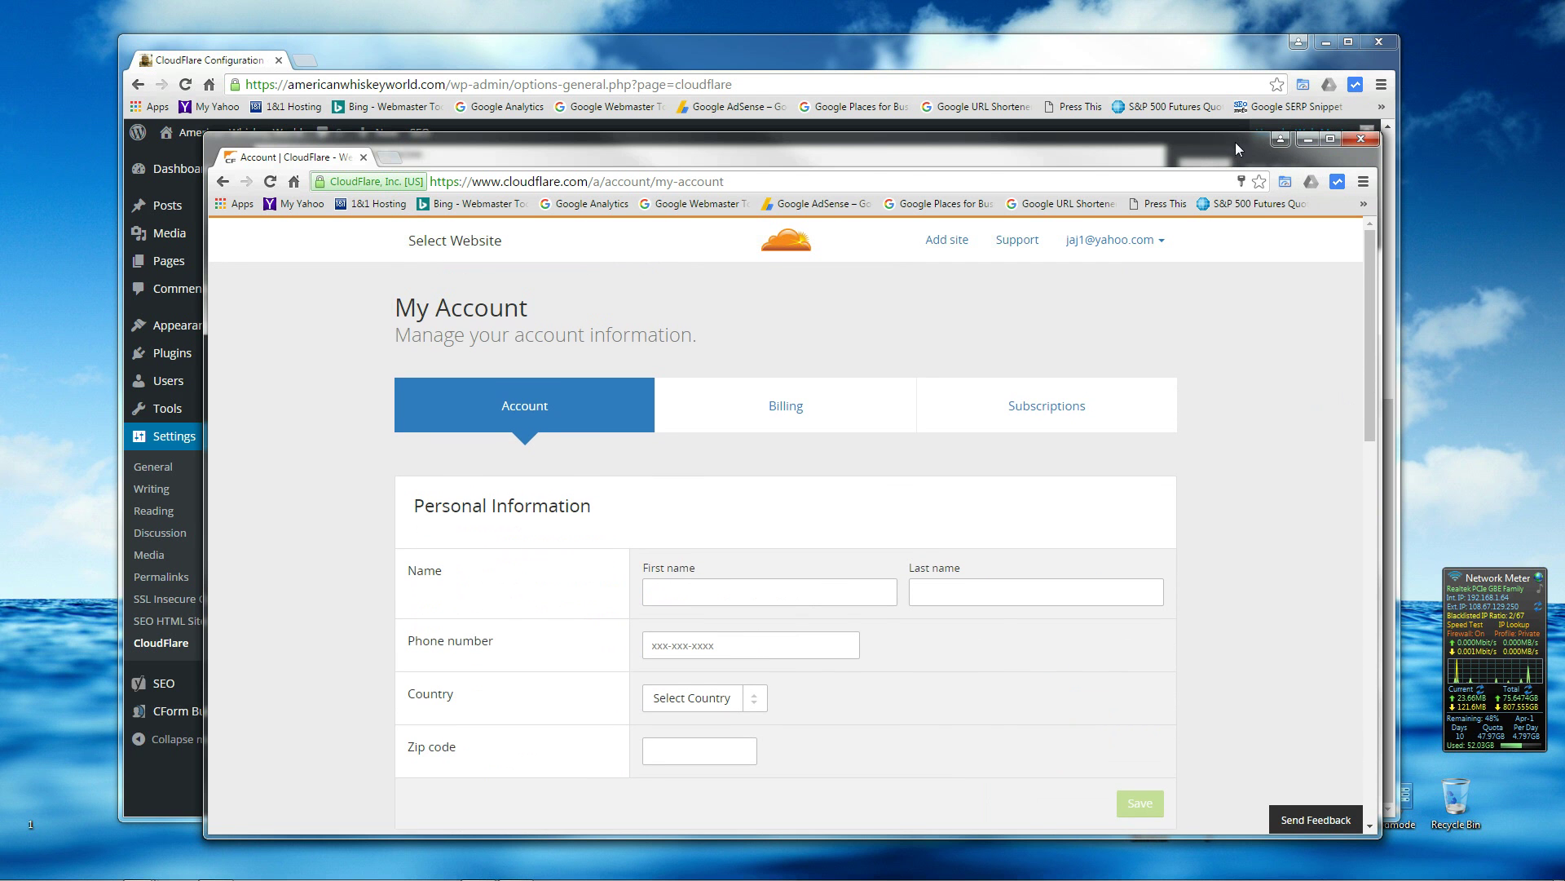
left_click(1308, 139)
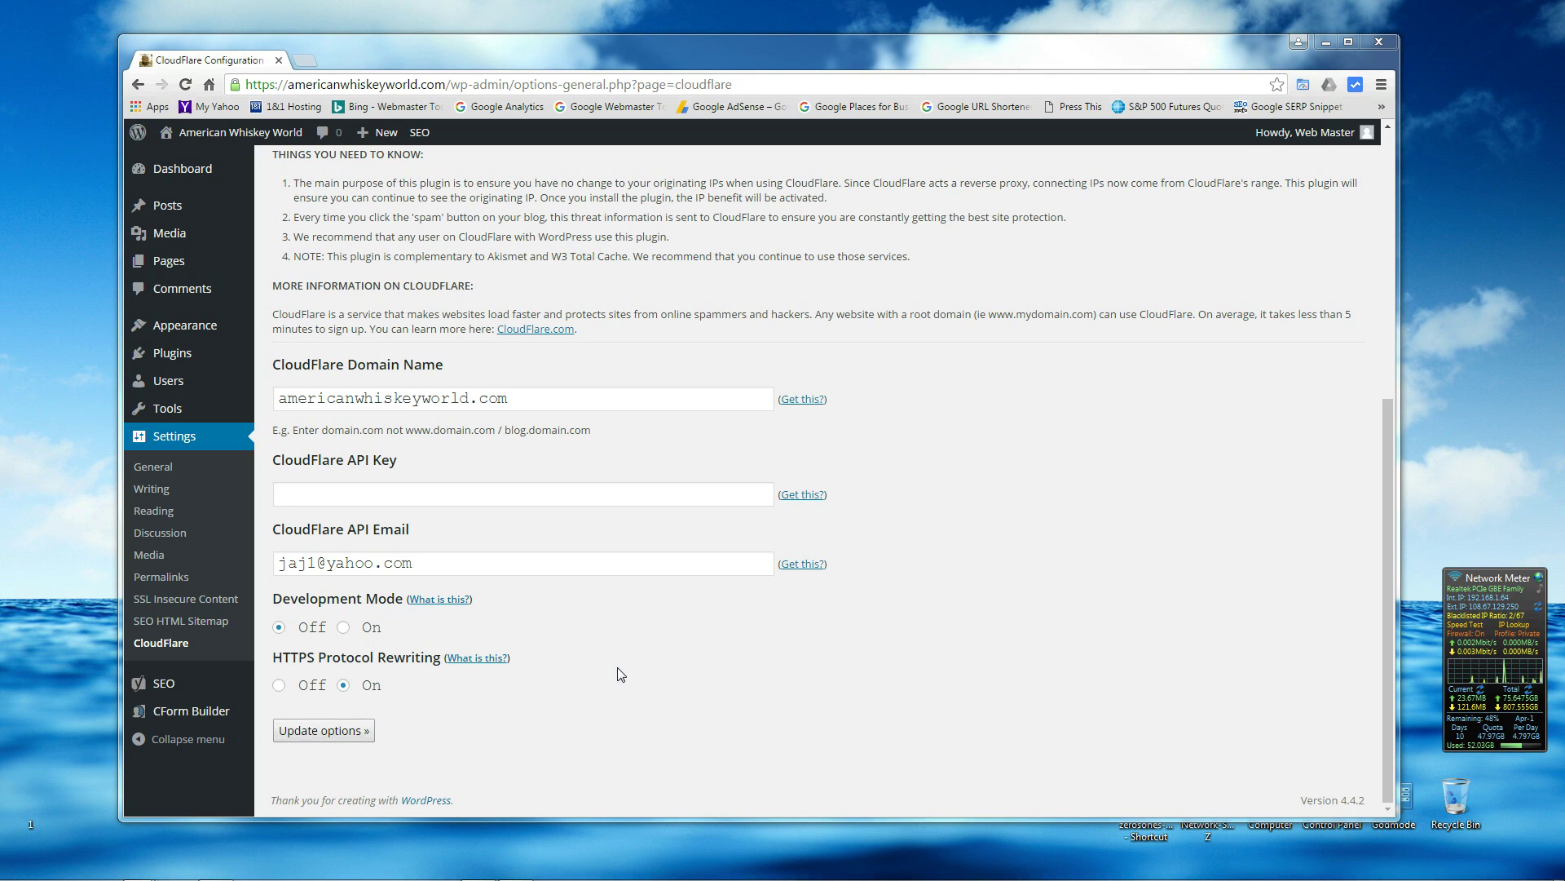
scroll(632, 673, "up", 1)
scroll(632, 673, "up", 1)
scroll(636, 667, "up", 5)
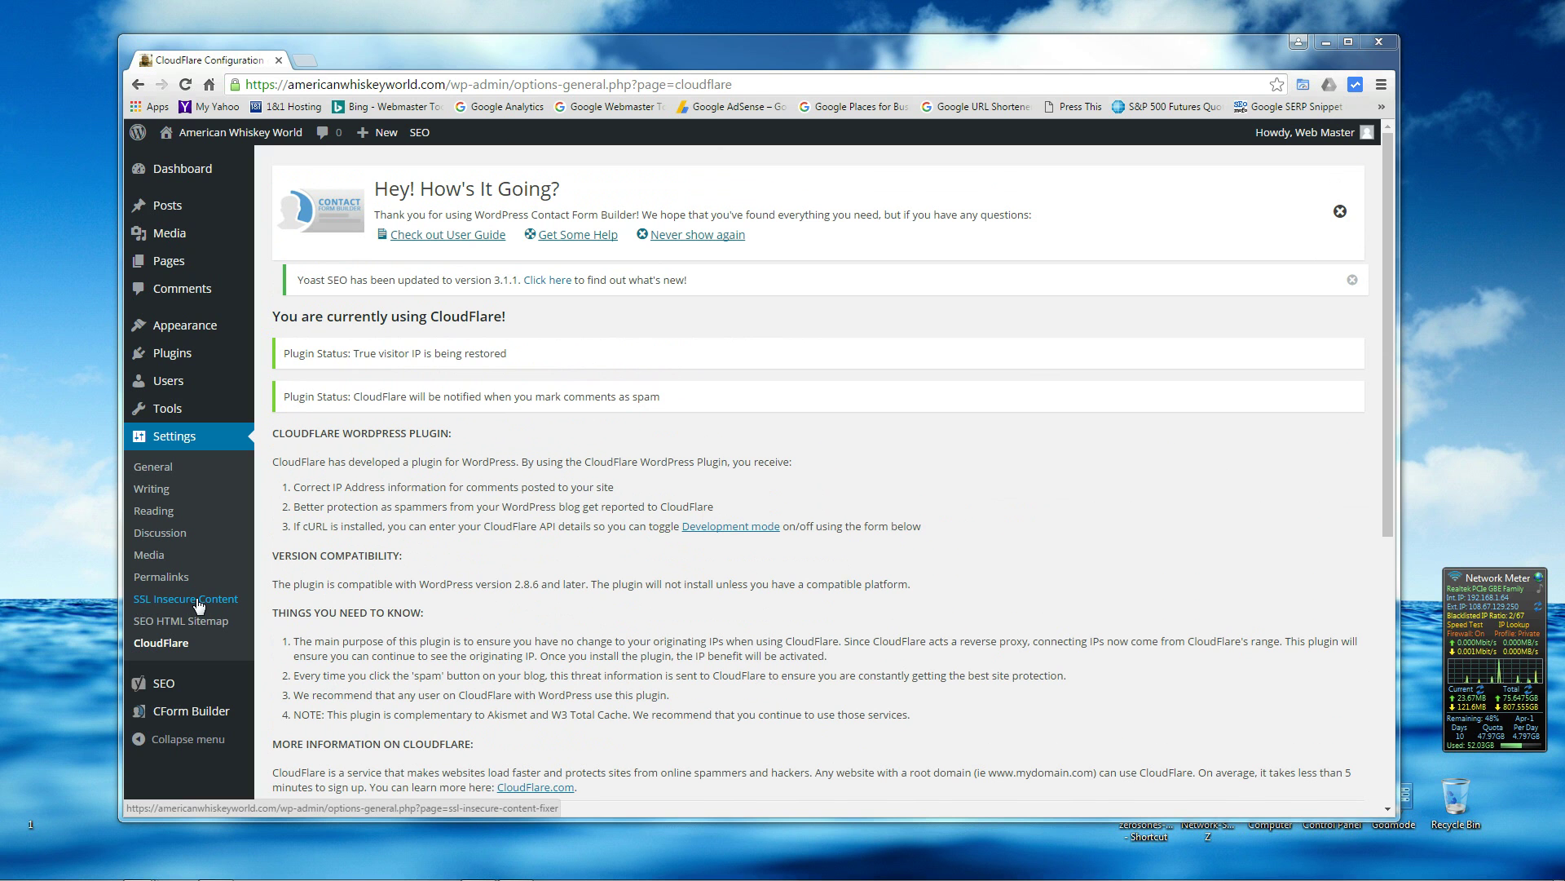
- In the SSL Insecure Content Fixer settings, set the insecure content fixing level to Simple and save the changes
left_click(180, 602)
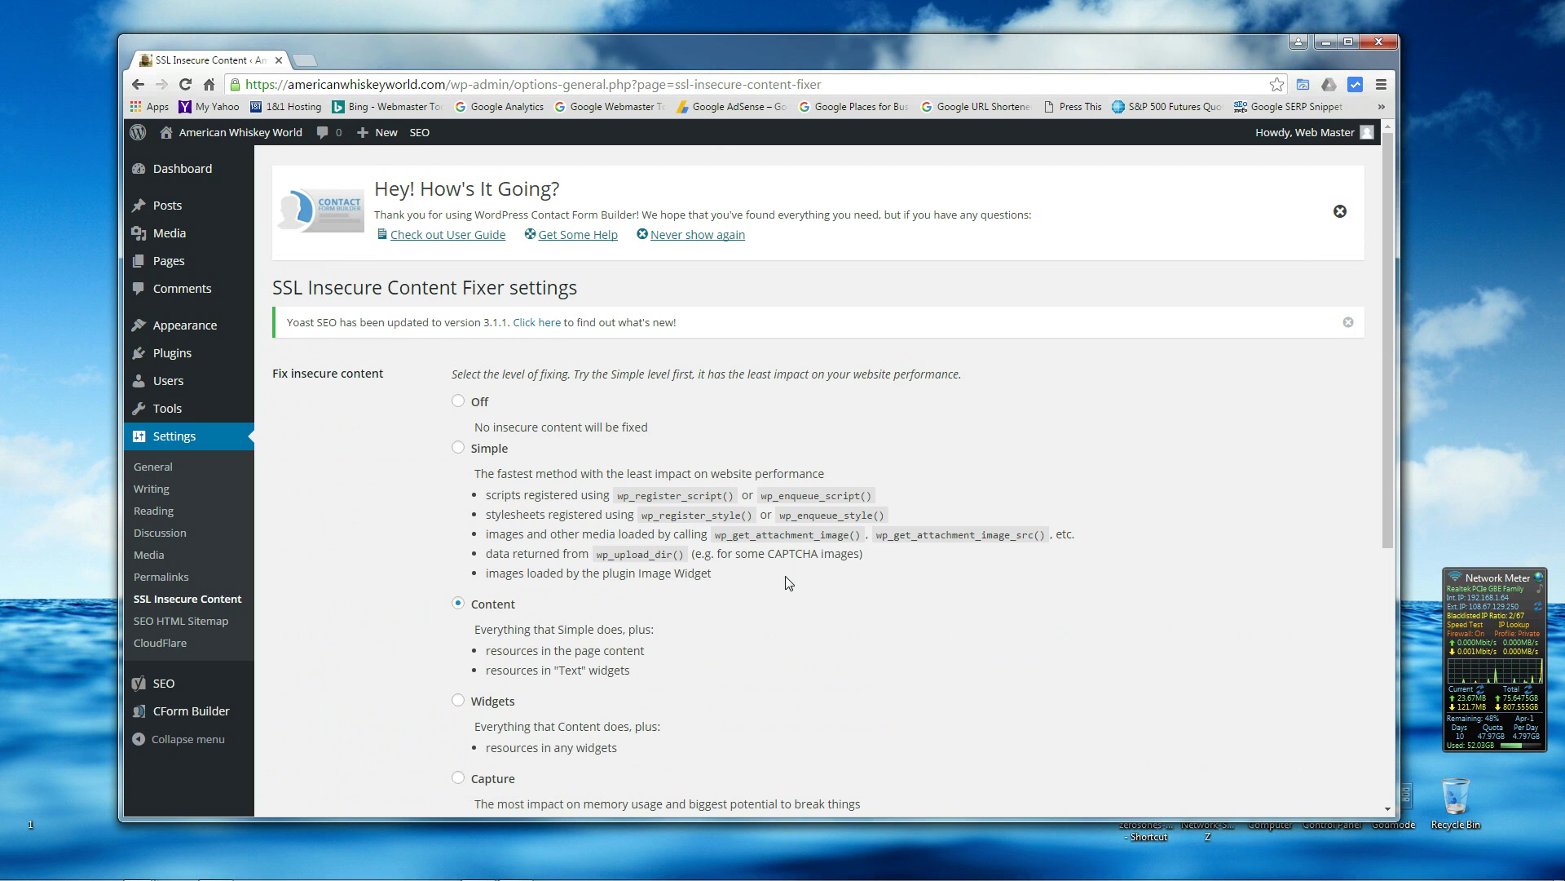
left_click(458, 448)
scroll(520, 456, "down", 3)
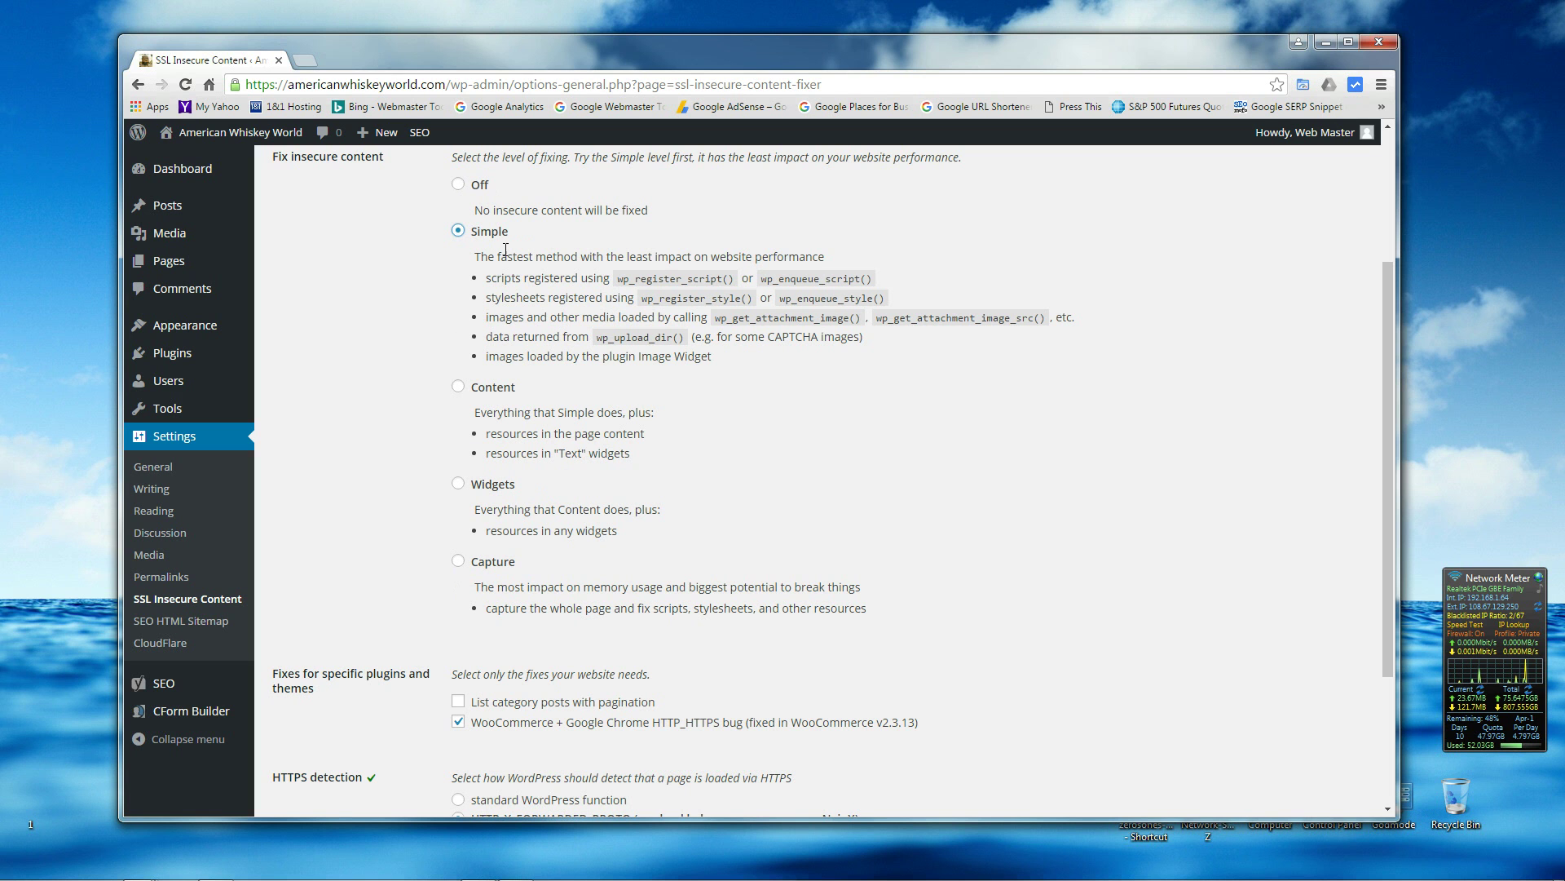
scroll(516, 325, "up", 2)
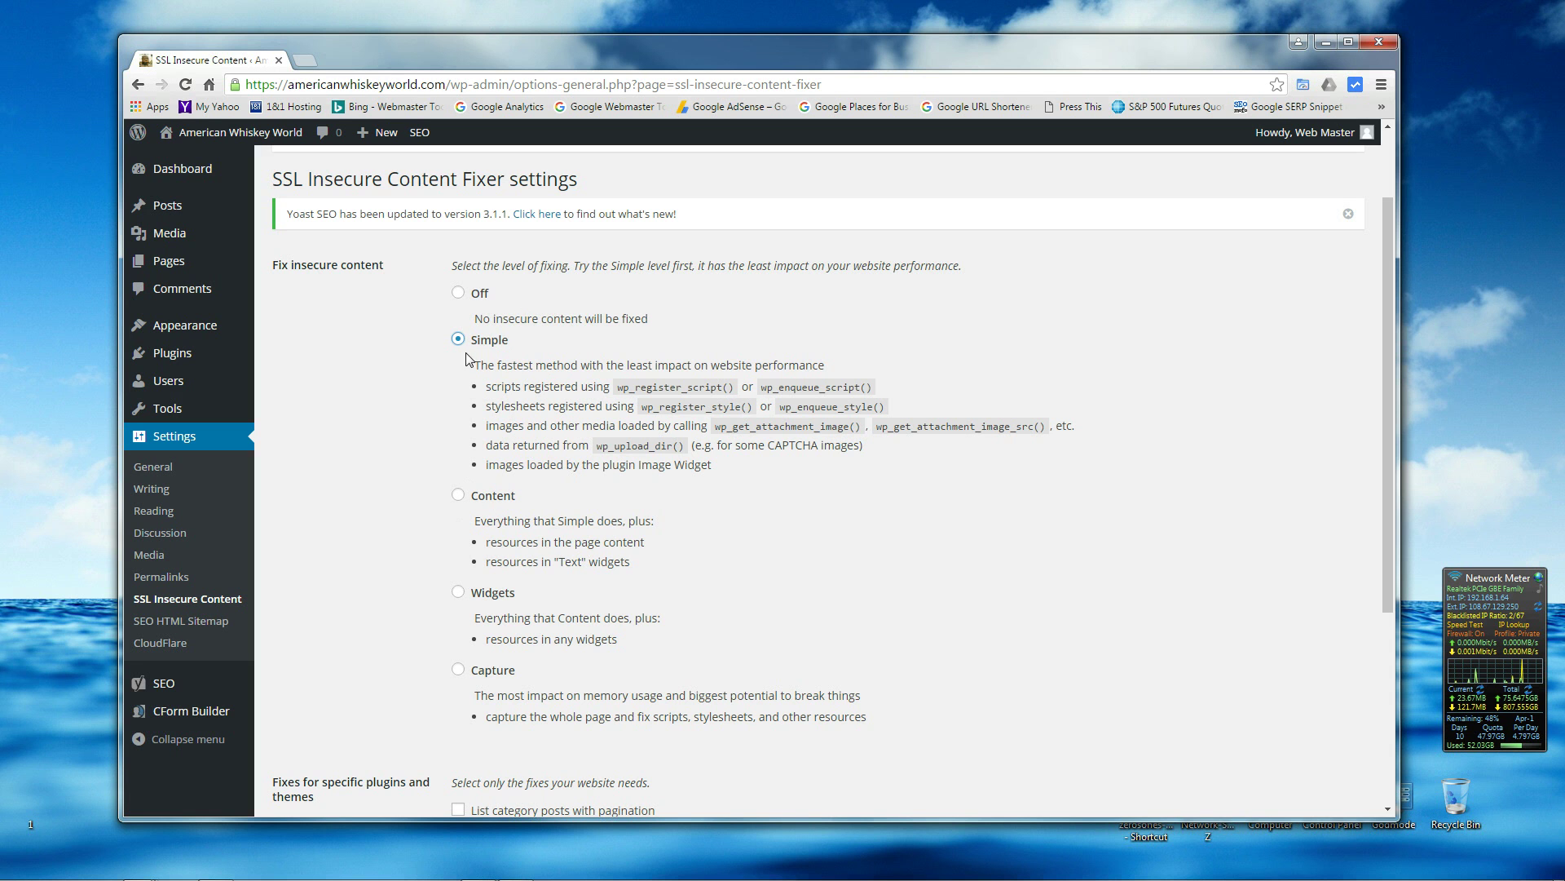
scroll(487, 354, "down", 2)
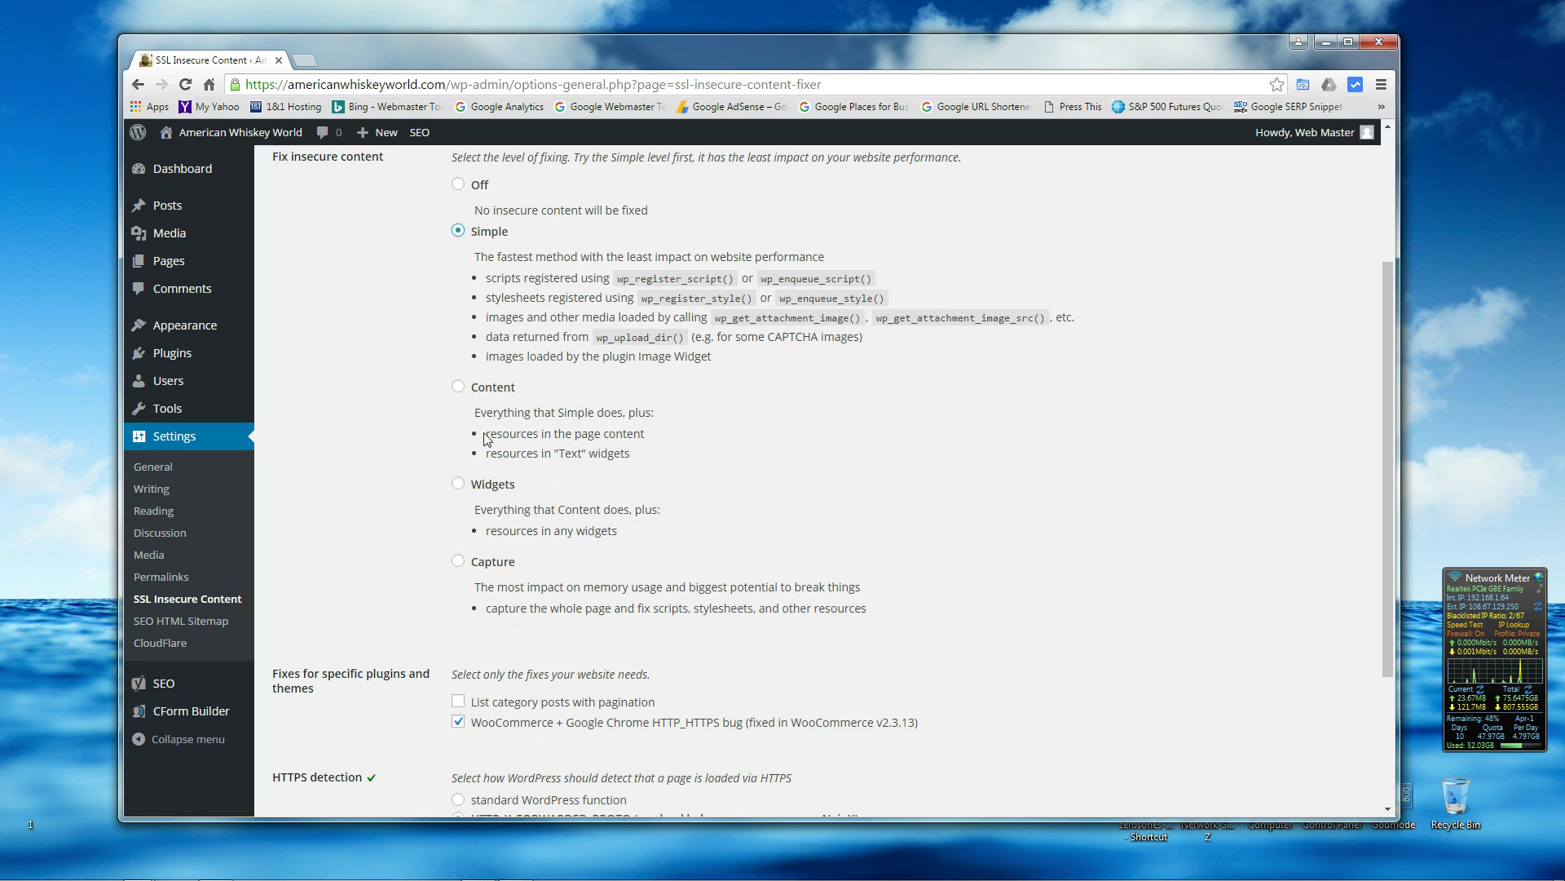
mouse_move(184, 724)
scroll(544, 430, "down", 3)
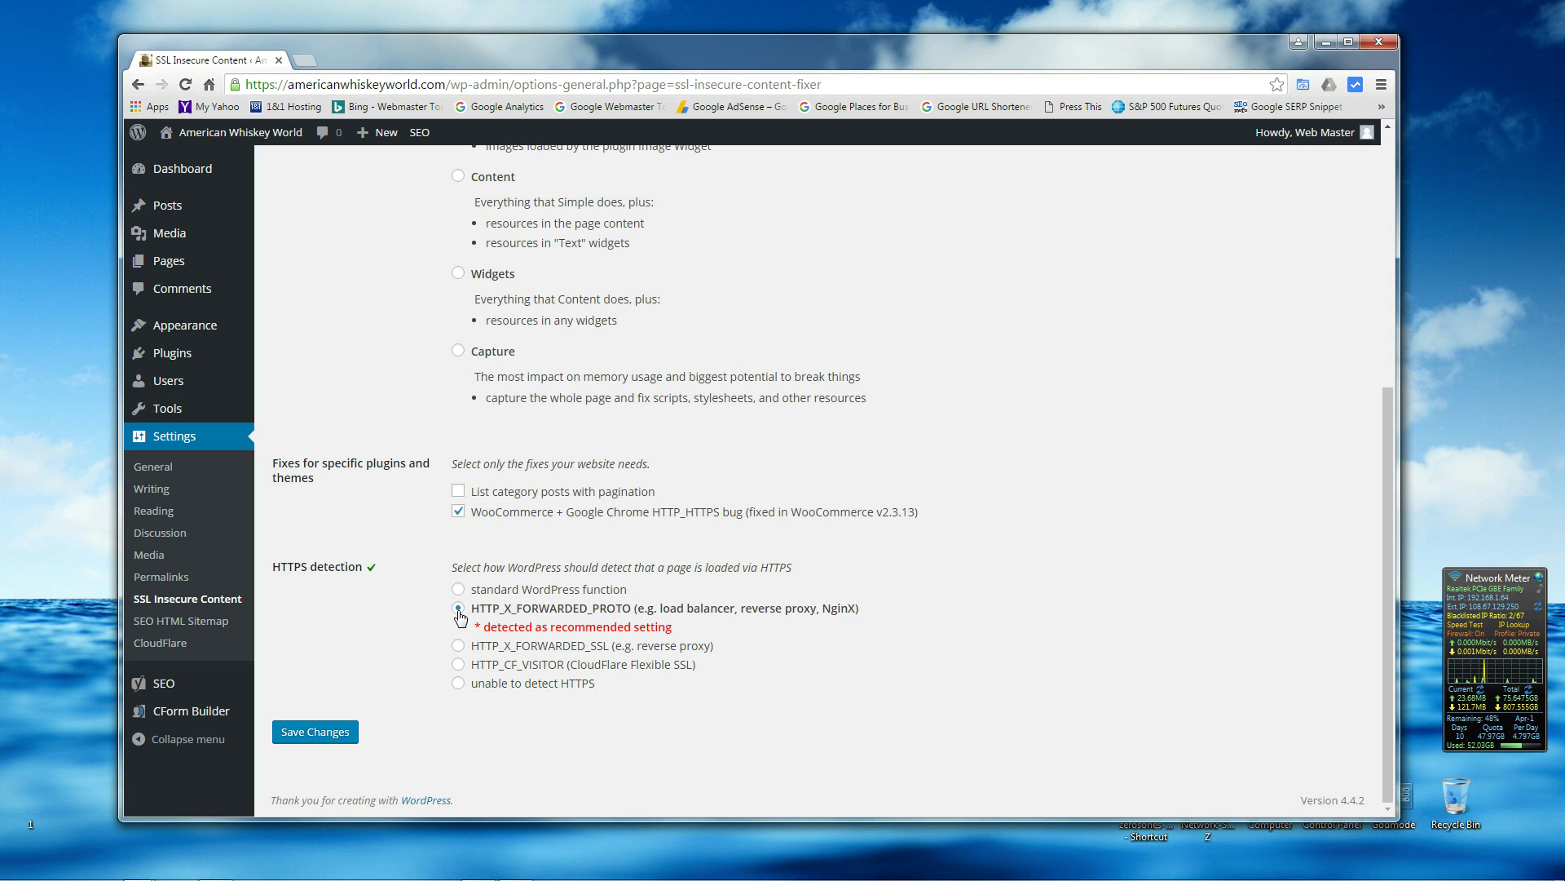
left_click(322, 734)
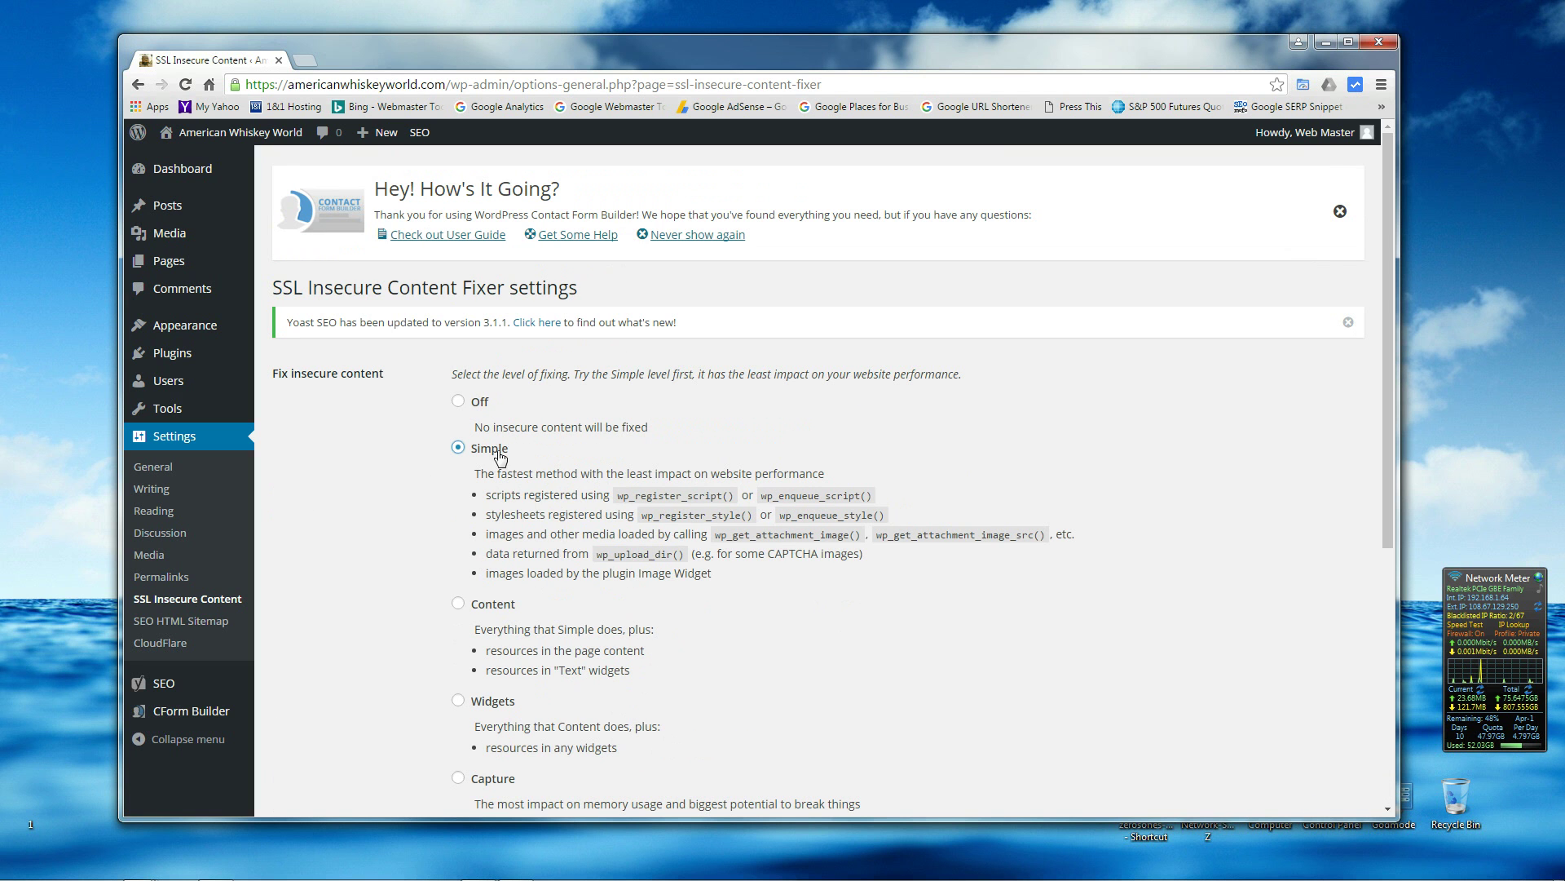
- Go to the WordPress dashboard and open the live American Whiskey World home page from it
mouse_move(173, 176)
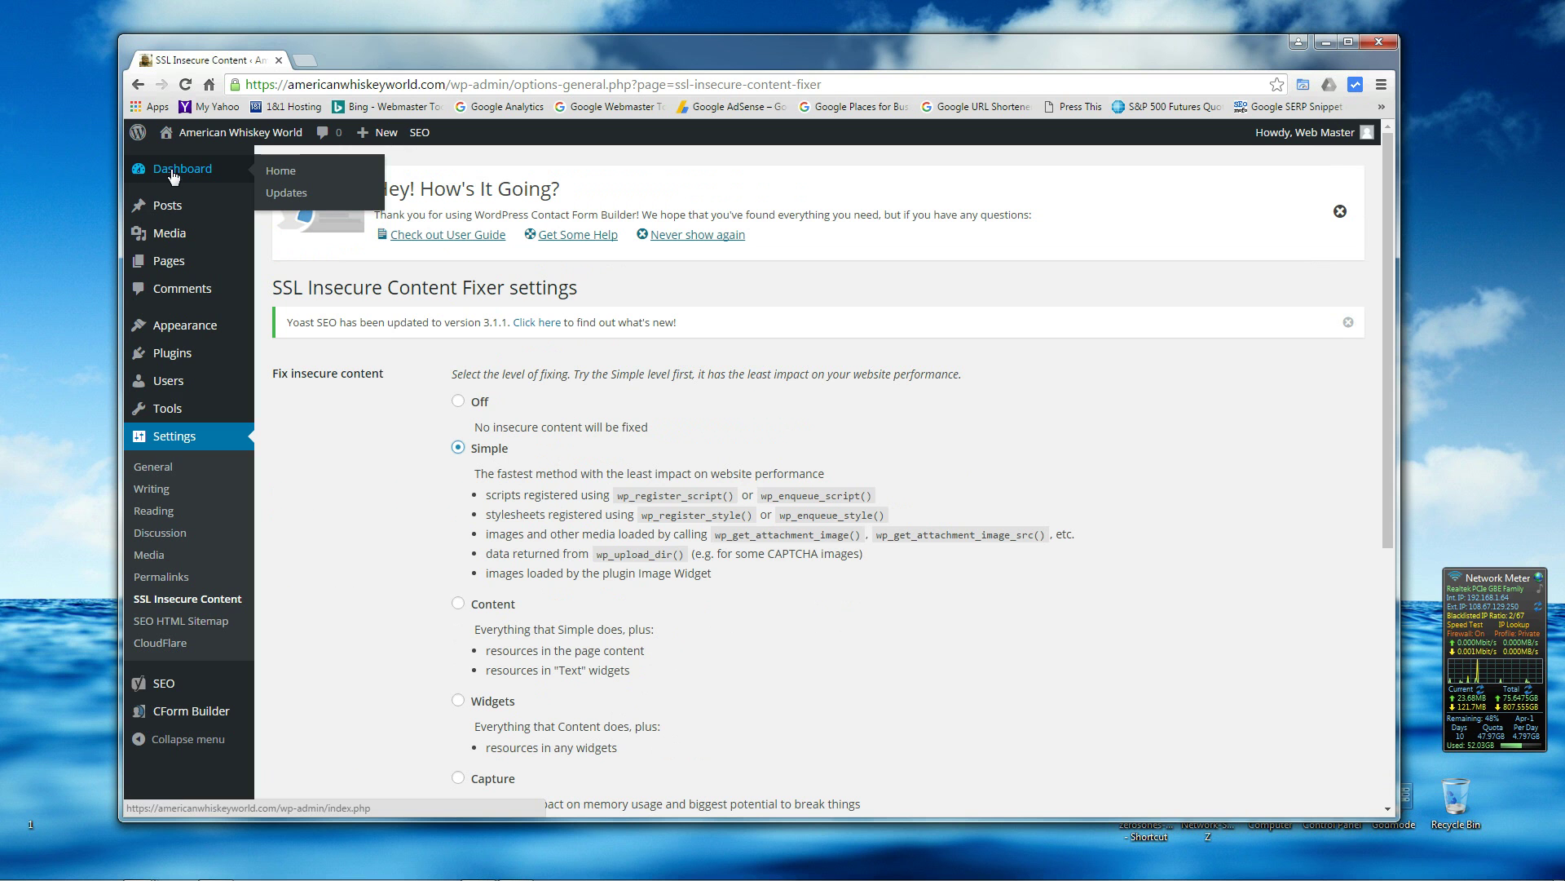
left_click(174, 172)
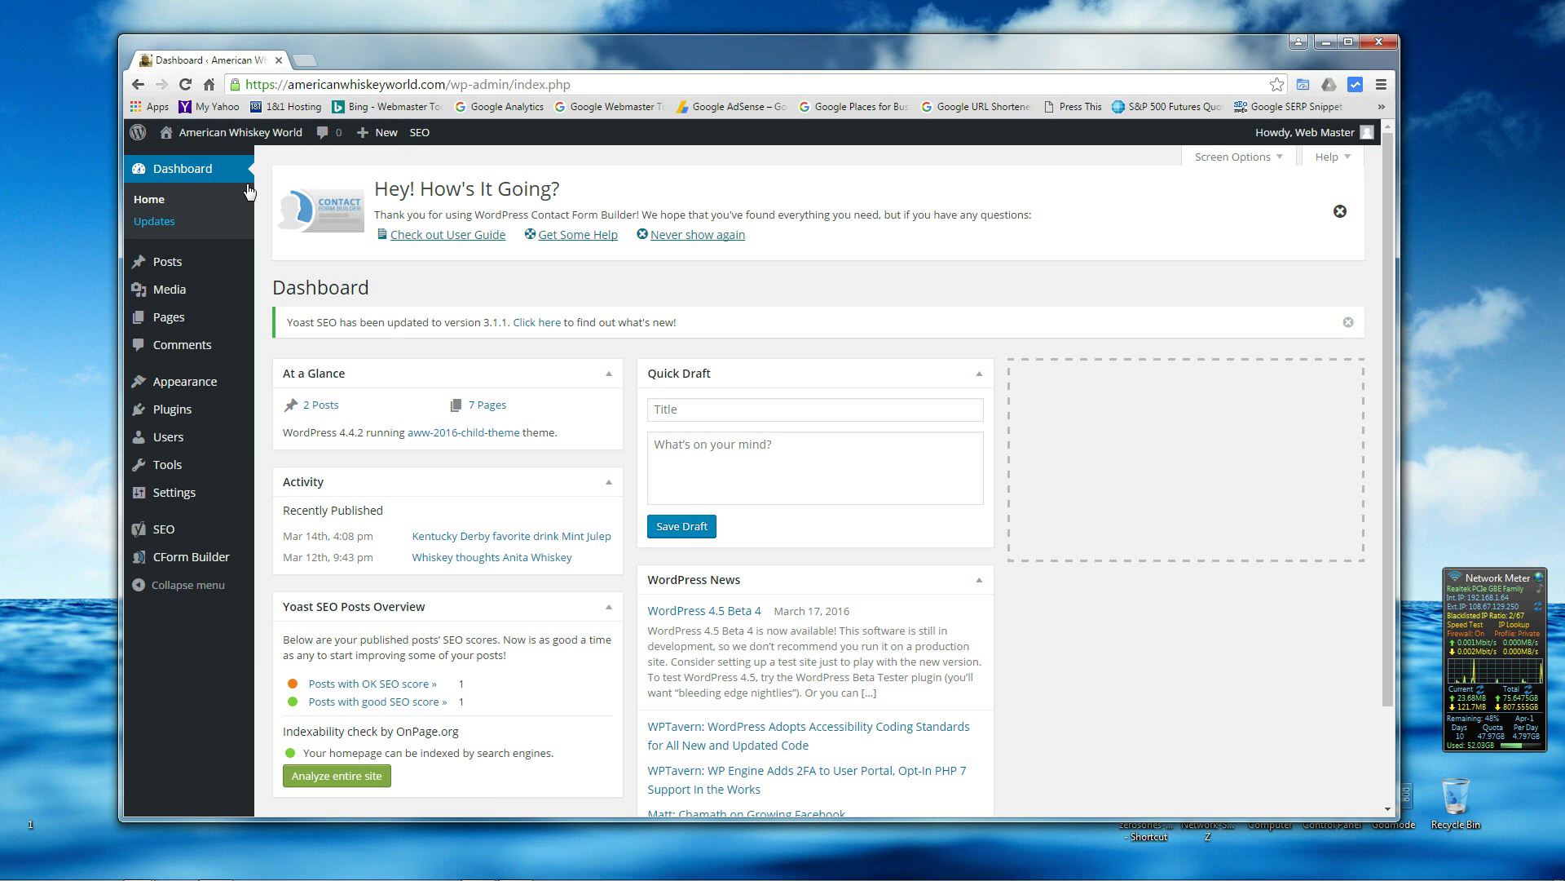
mouse_move(241, 140)
left_click(207, 132)
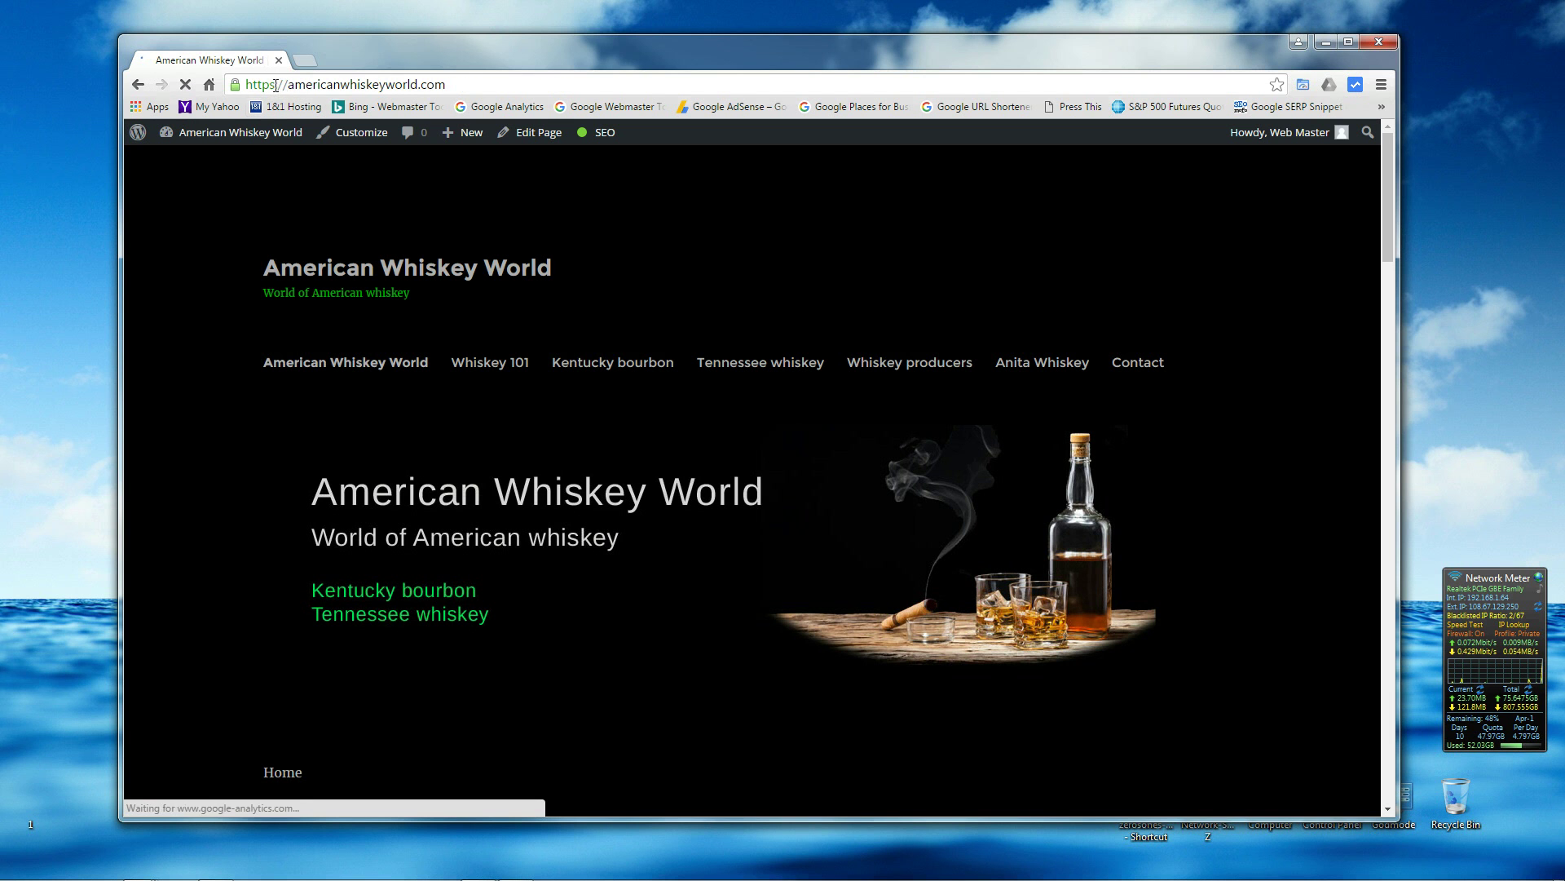
left_click(275, 86)
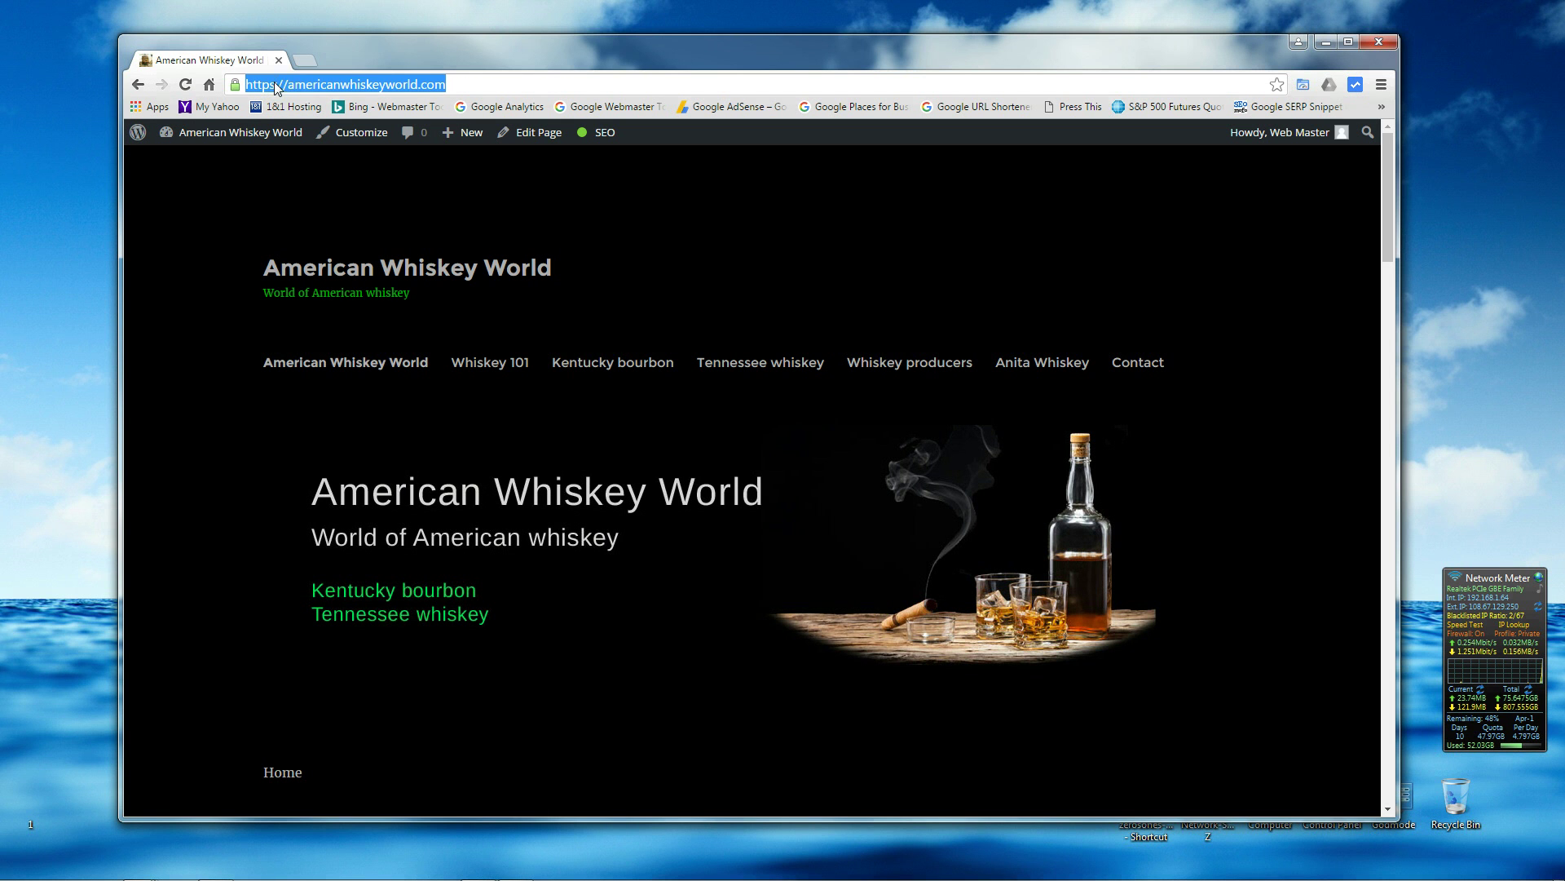
left_click(277, 84)
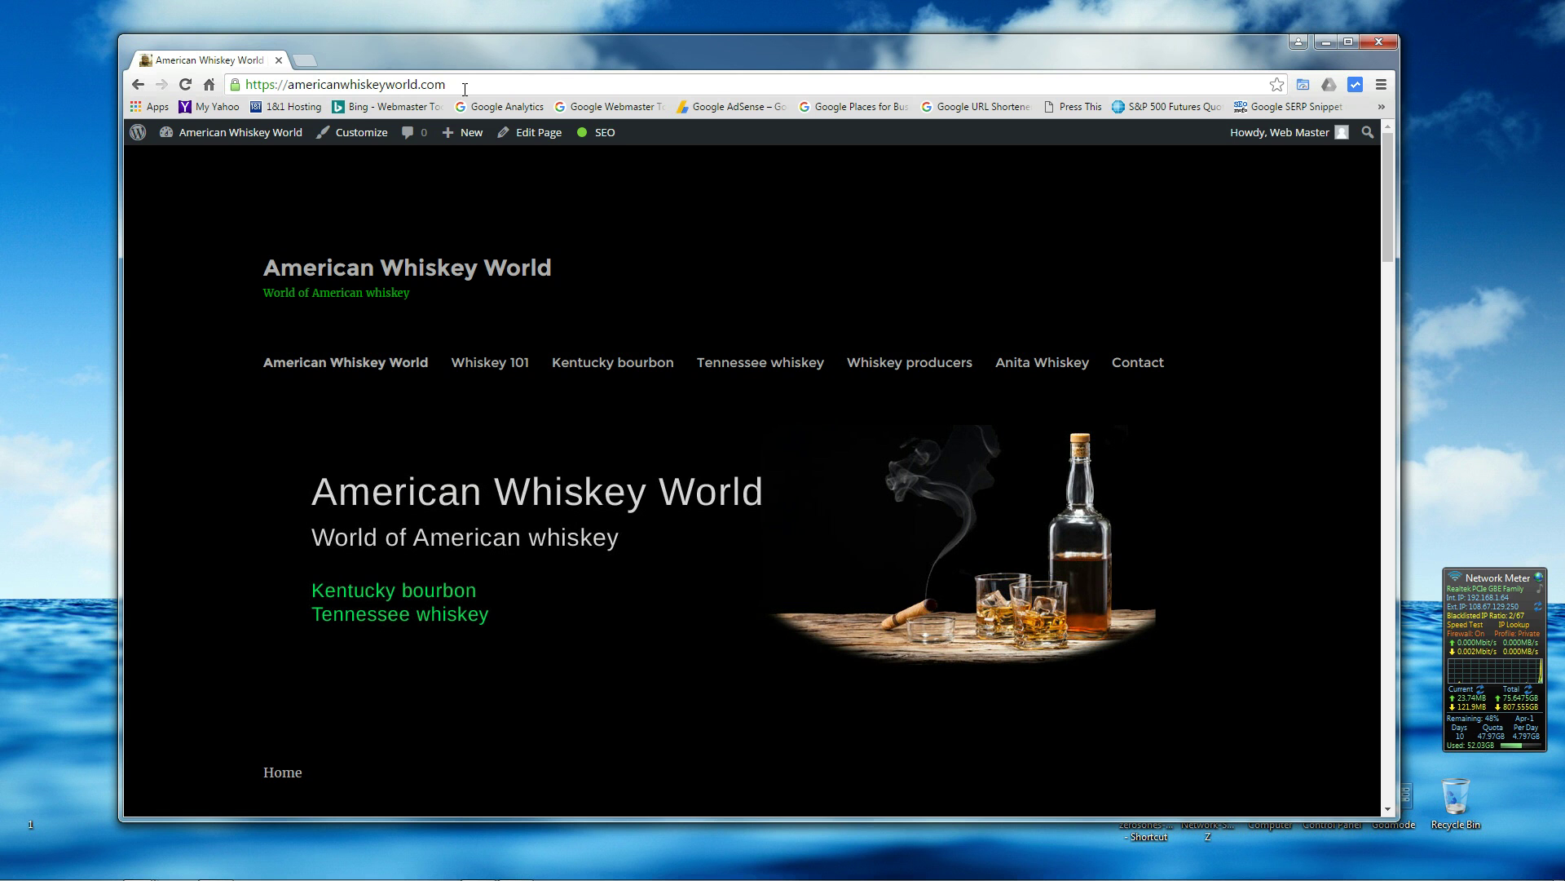
key("BackSpace")
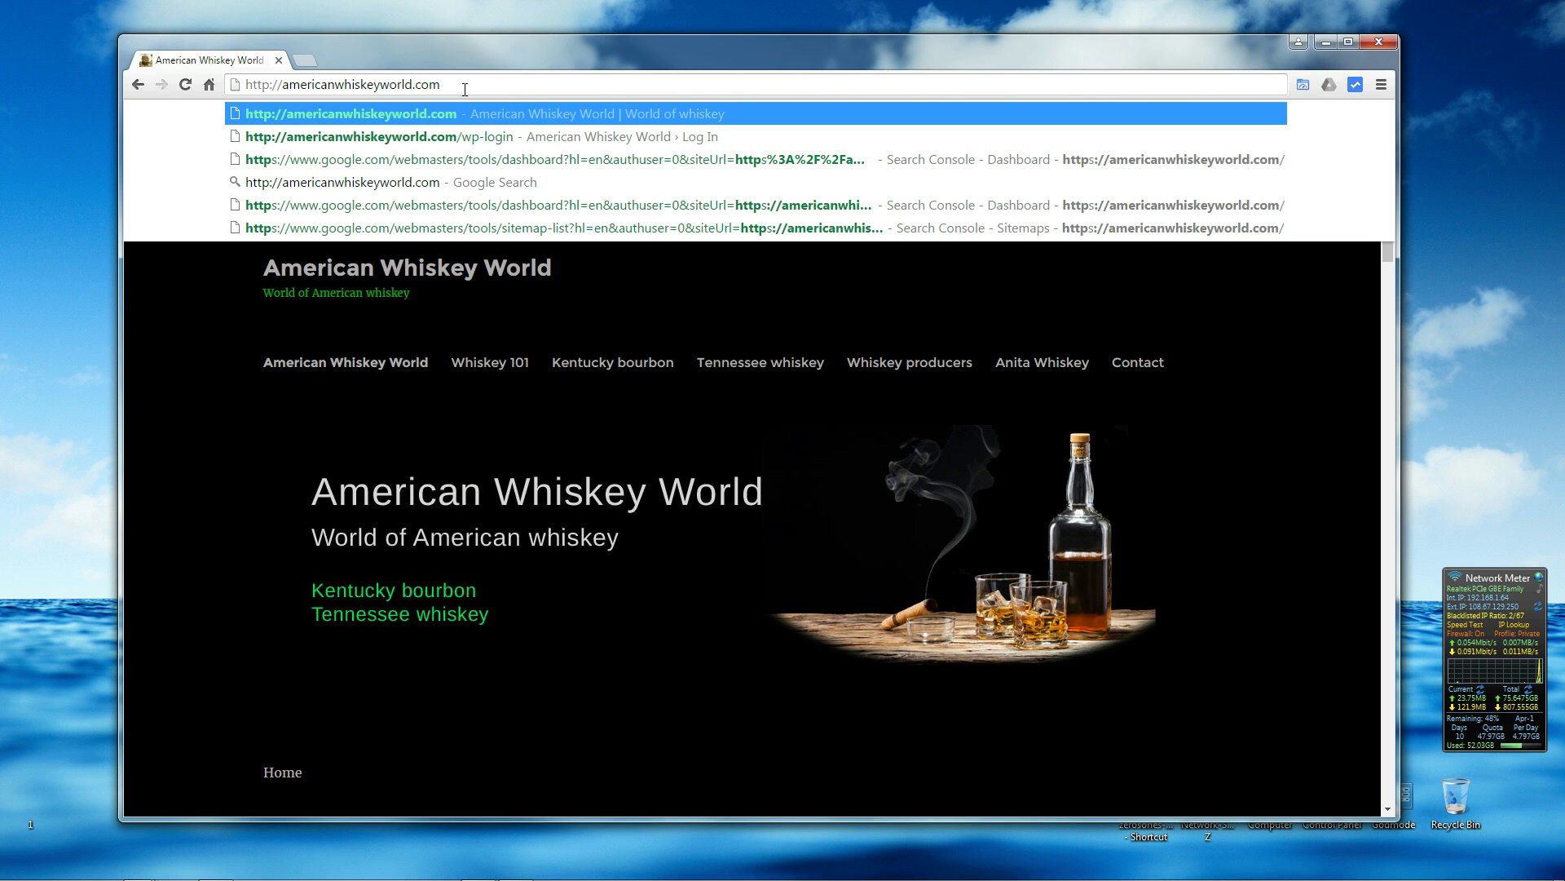
type("s")
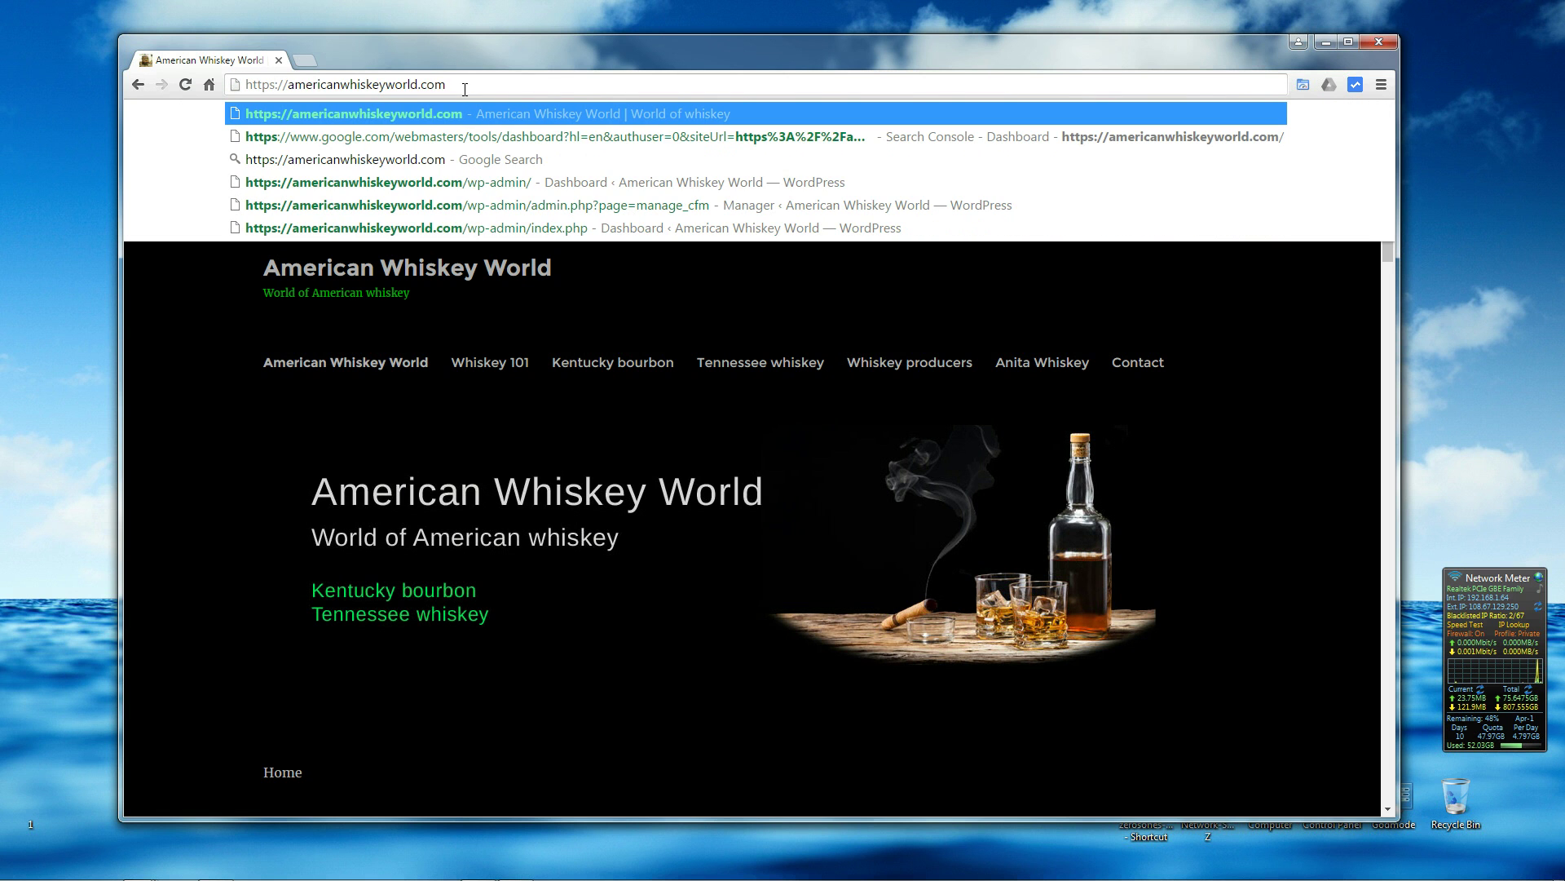
key("Return")
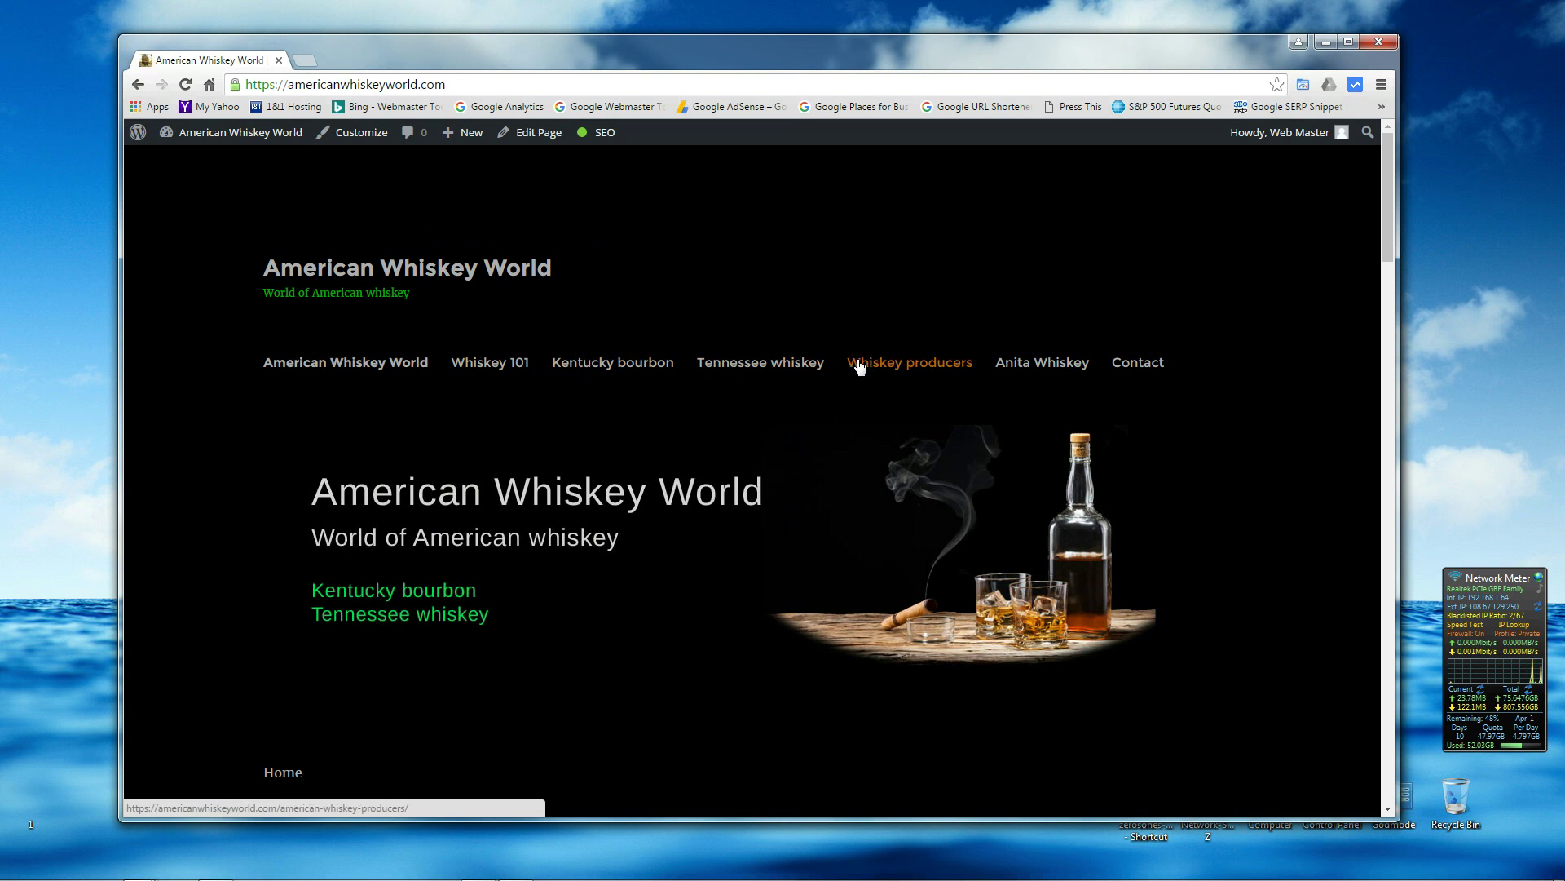
scroll(490, 541, "down", 3)
scroll(490, 542, "up", 3)
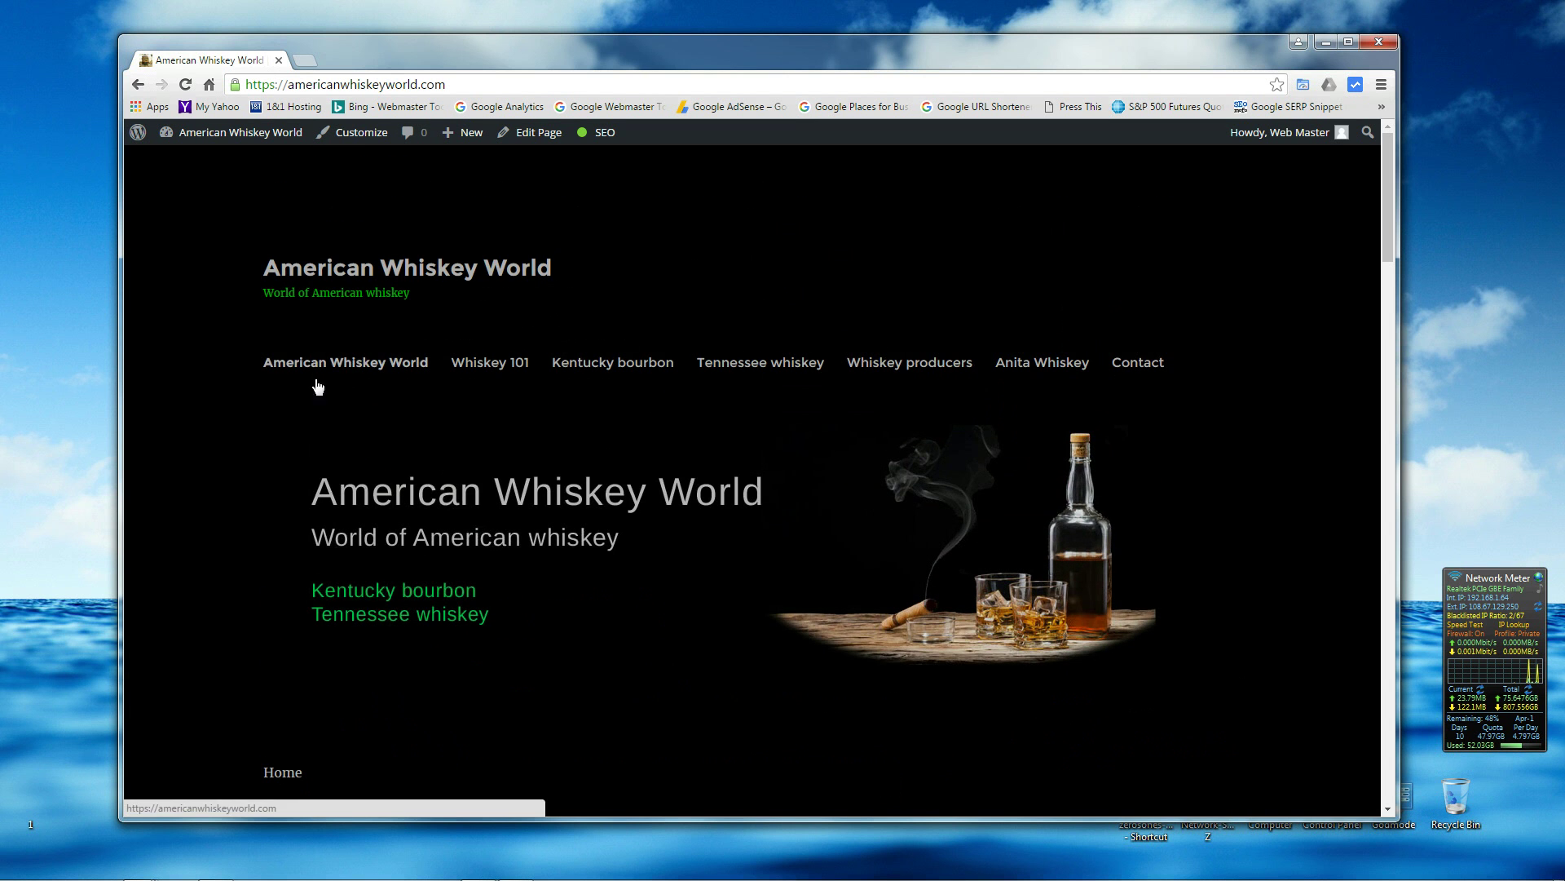
- Put the site window away, switch to the CloudFlare website window and open the Page Rules for americanwhiskeyworld.com
left_click_drag(490, 49, 530, 62)
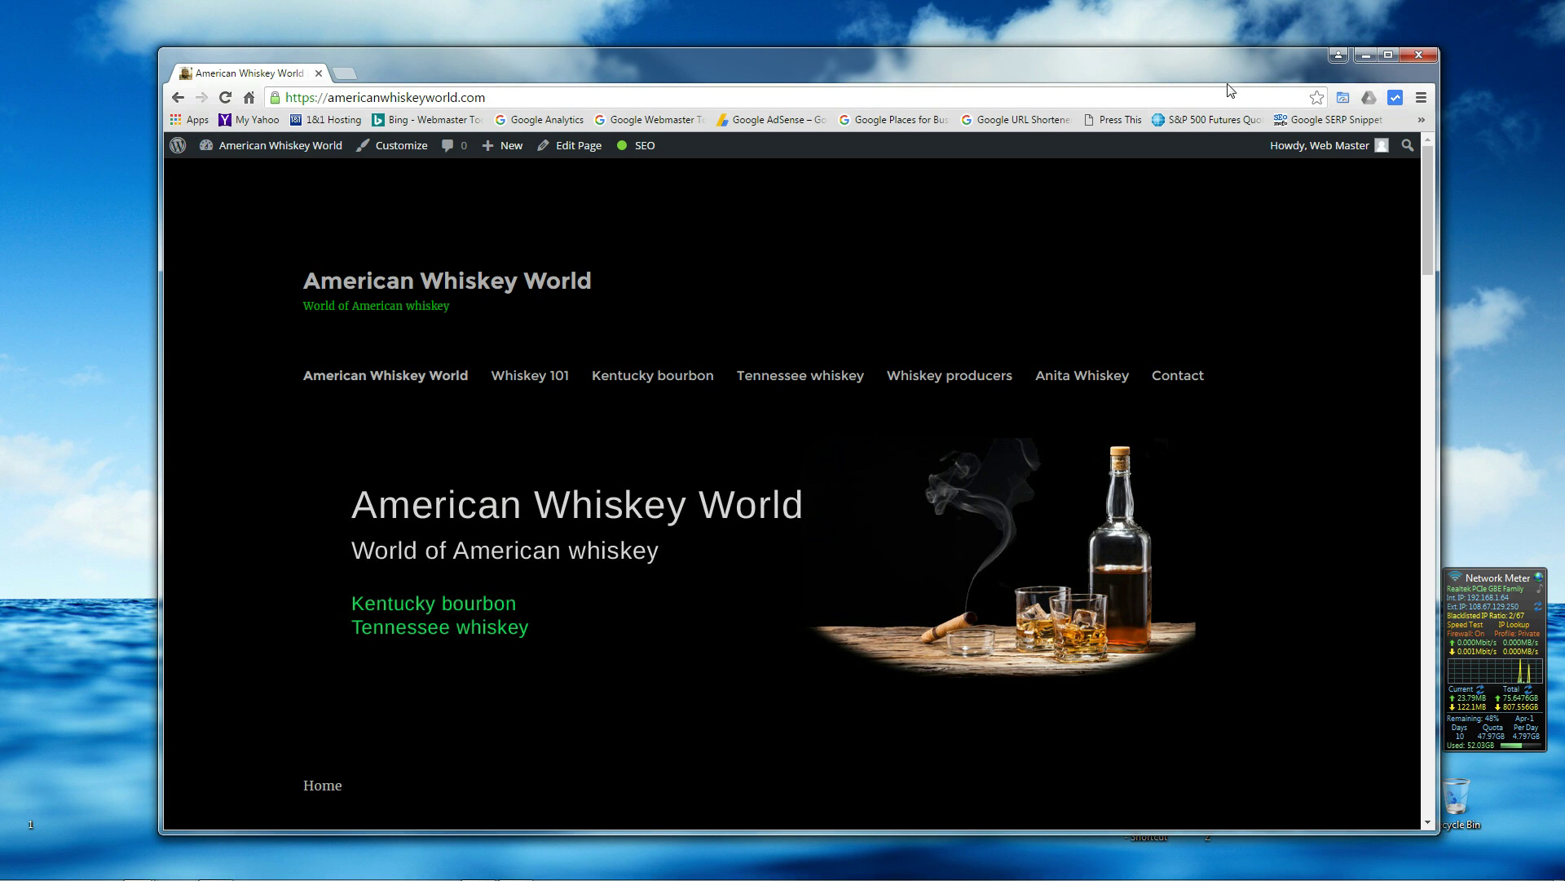
left_click(1366, 56)
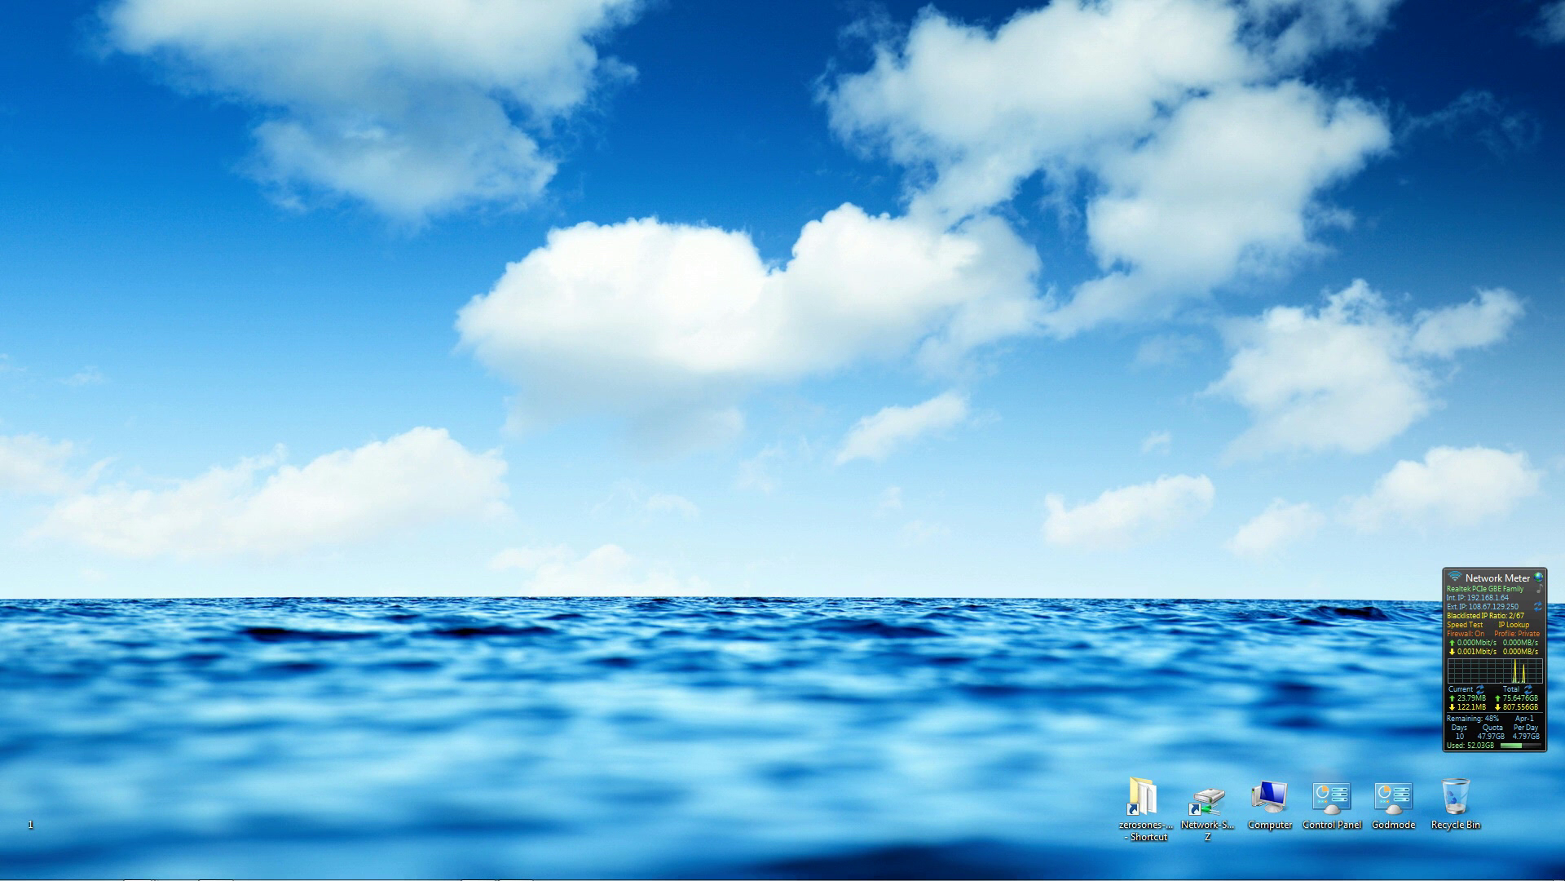
left_click_drag(0, 122, 882, 114)
left_click(367, 202)
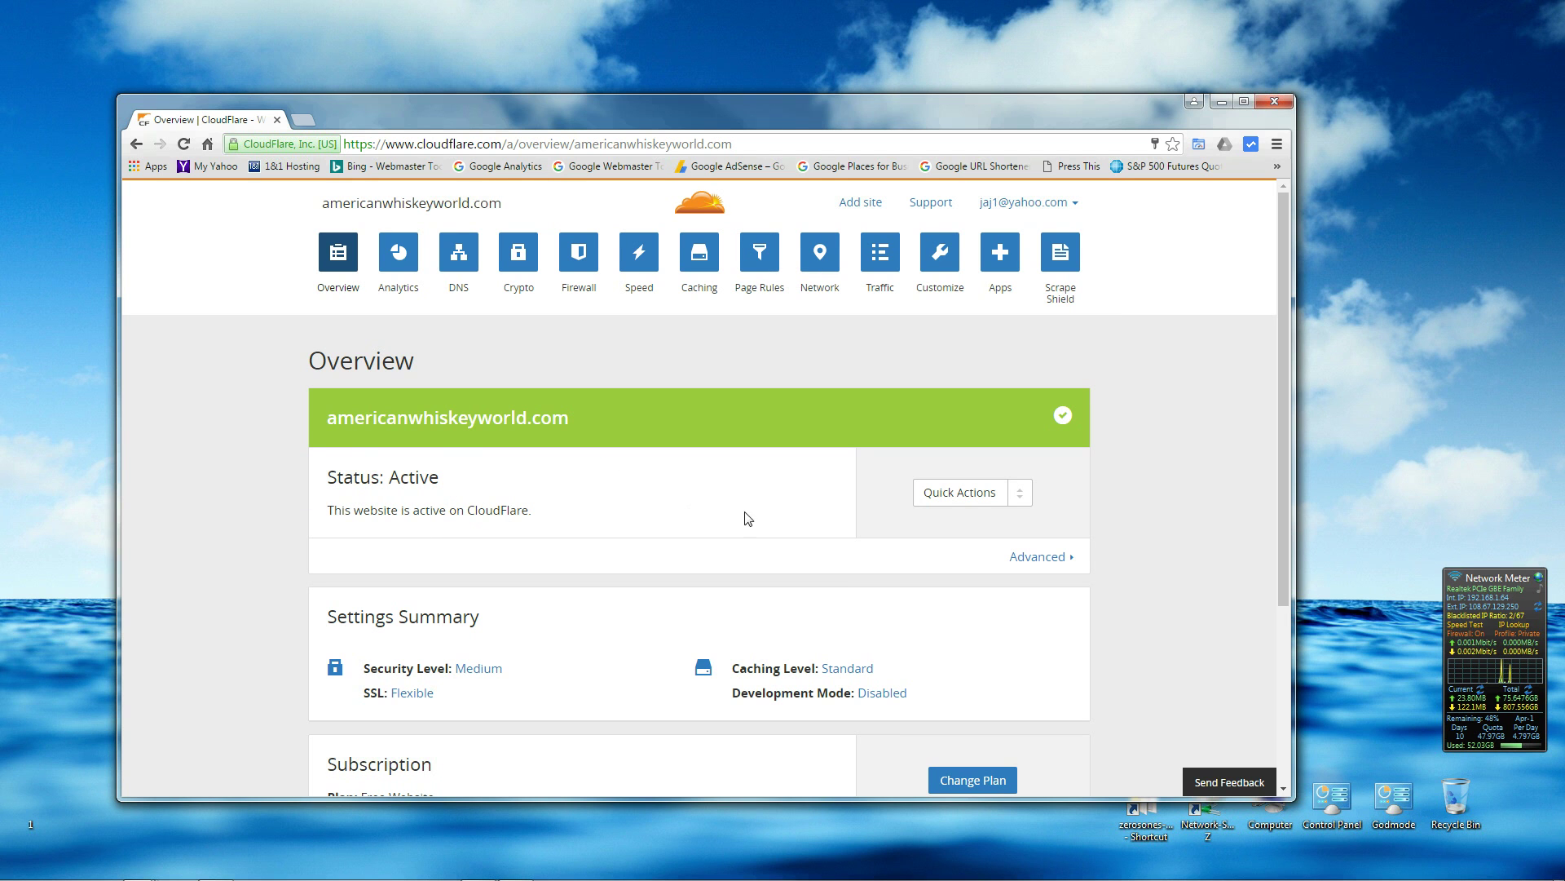
left_click(803, 263)
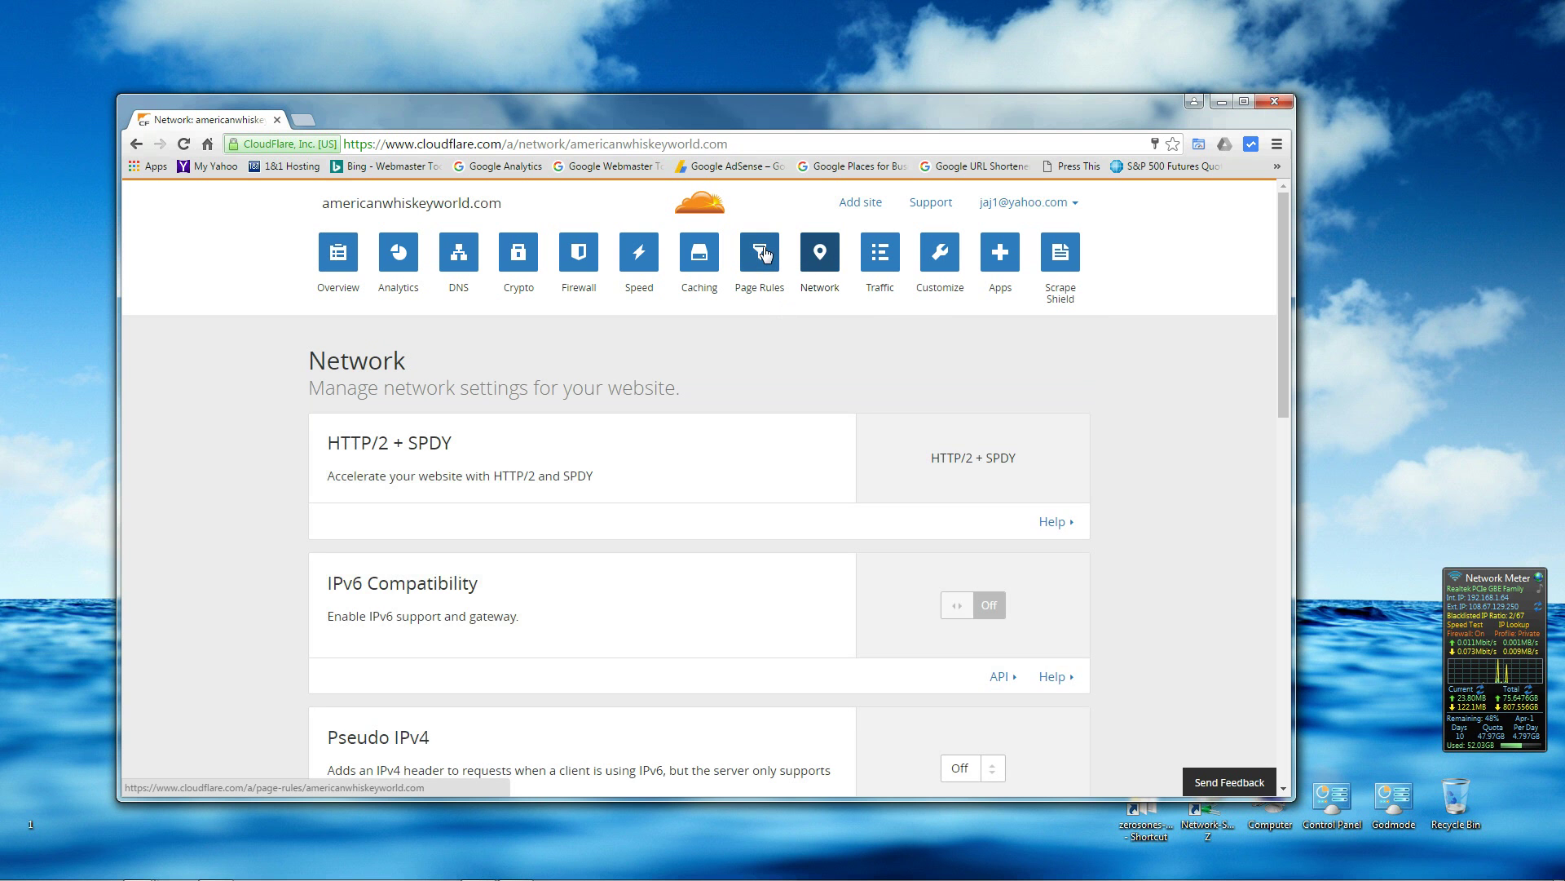
left_click(760, 254)
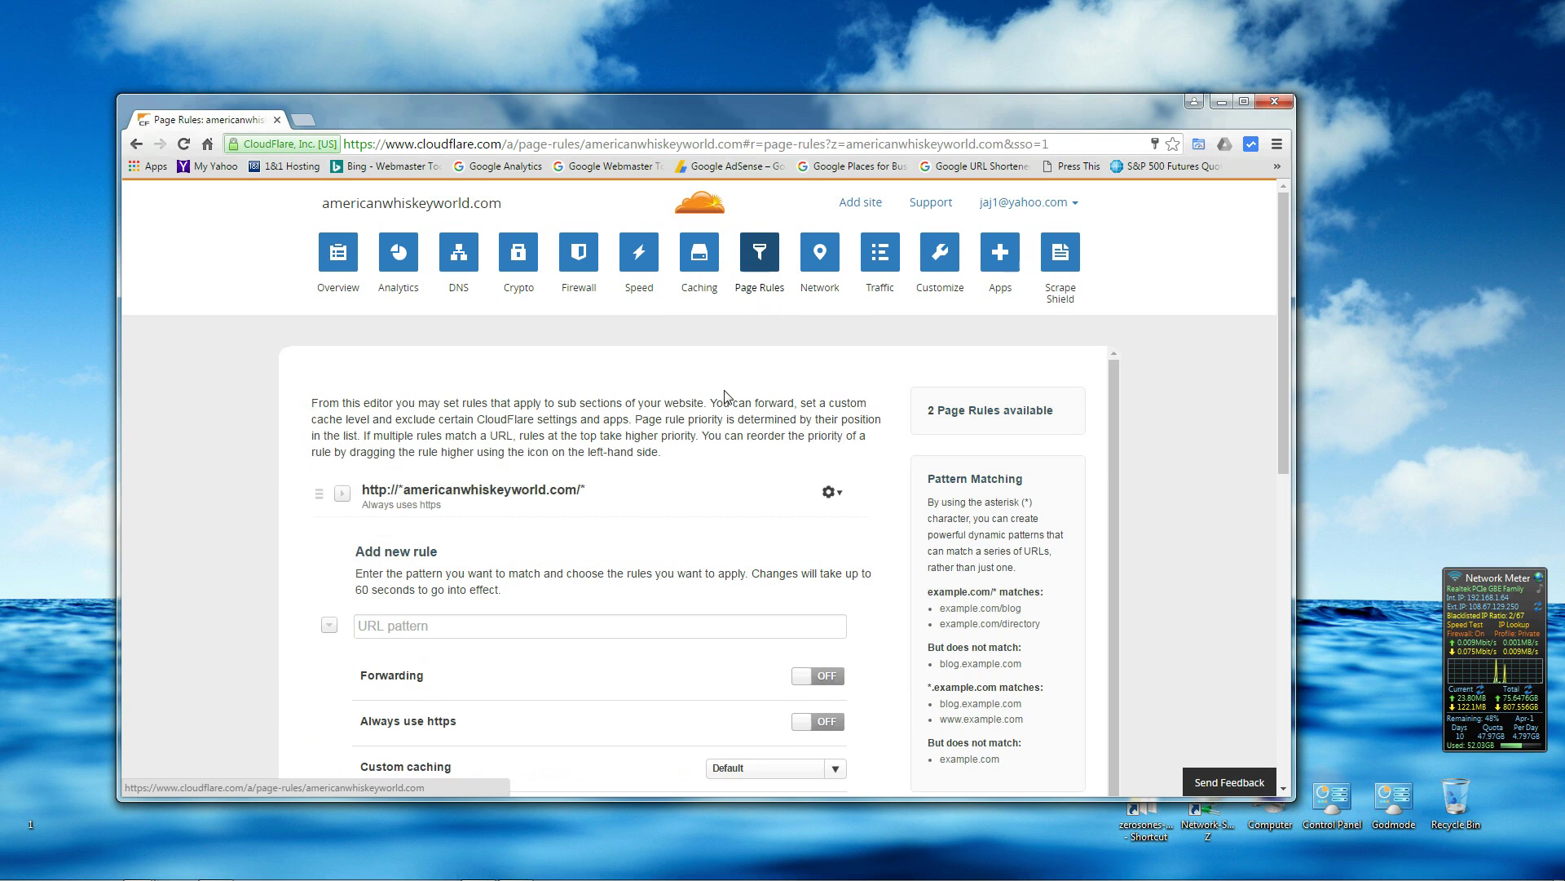
scroll(739, 419, "down", 1)
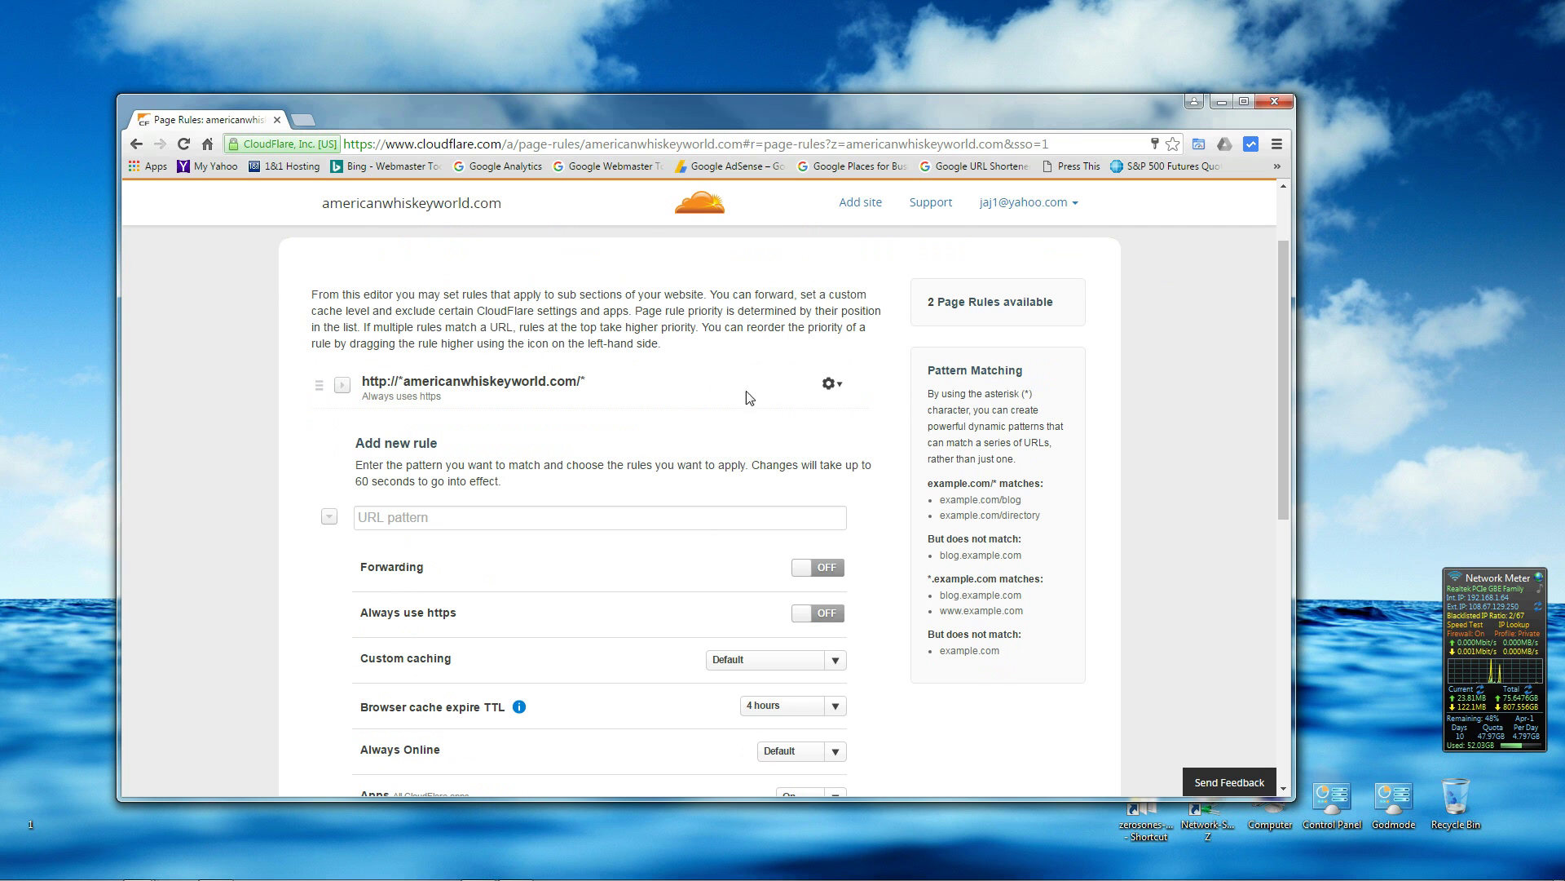
left_click(363, 517)
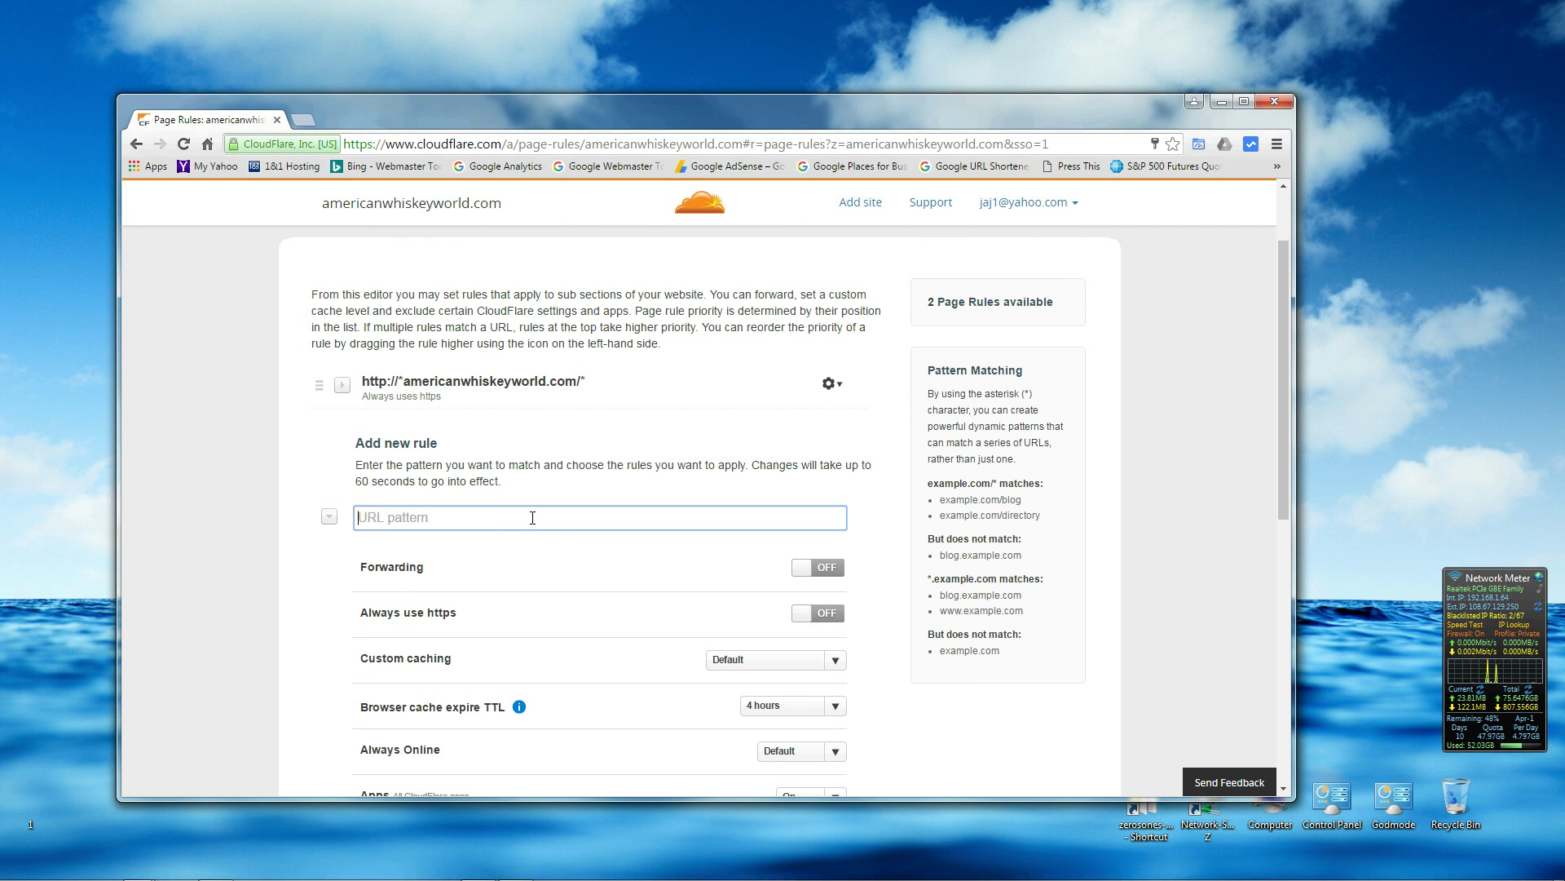
type("http:")
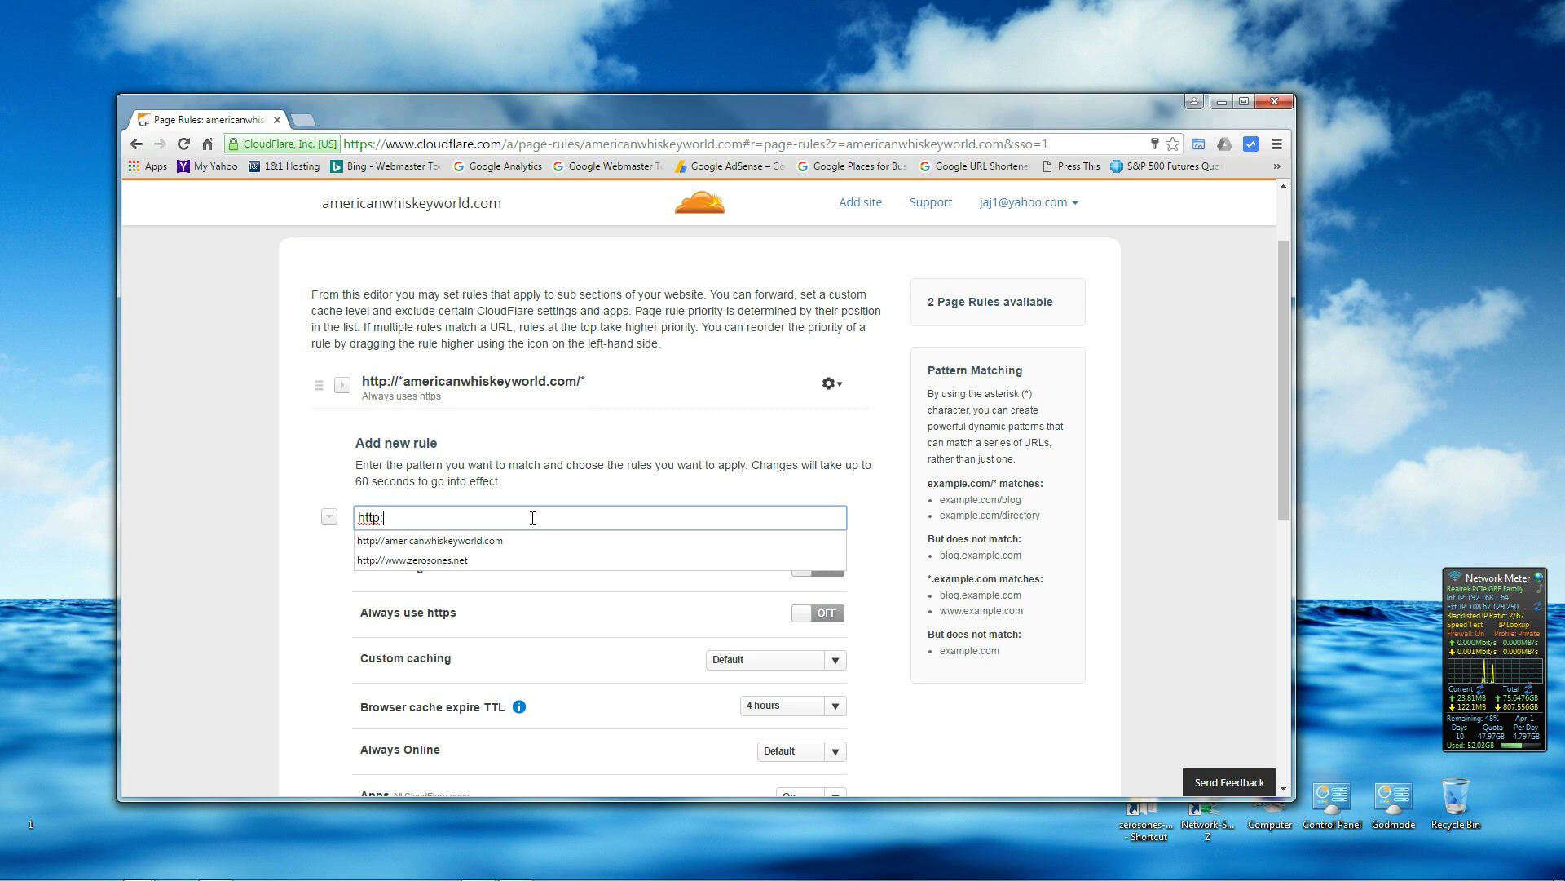
type("//*america")
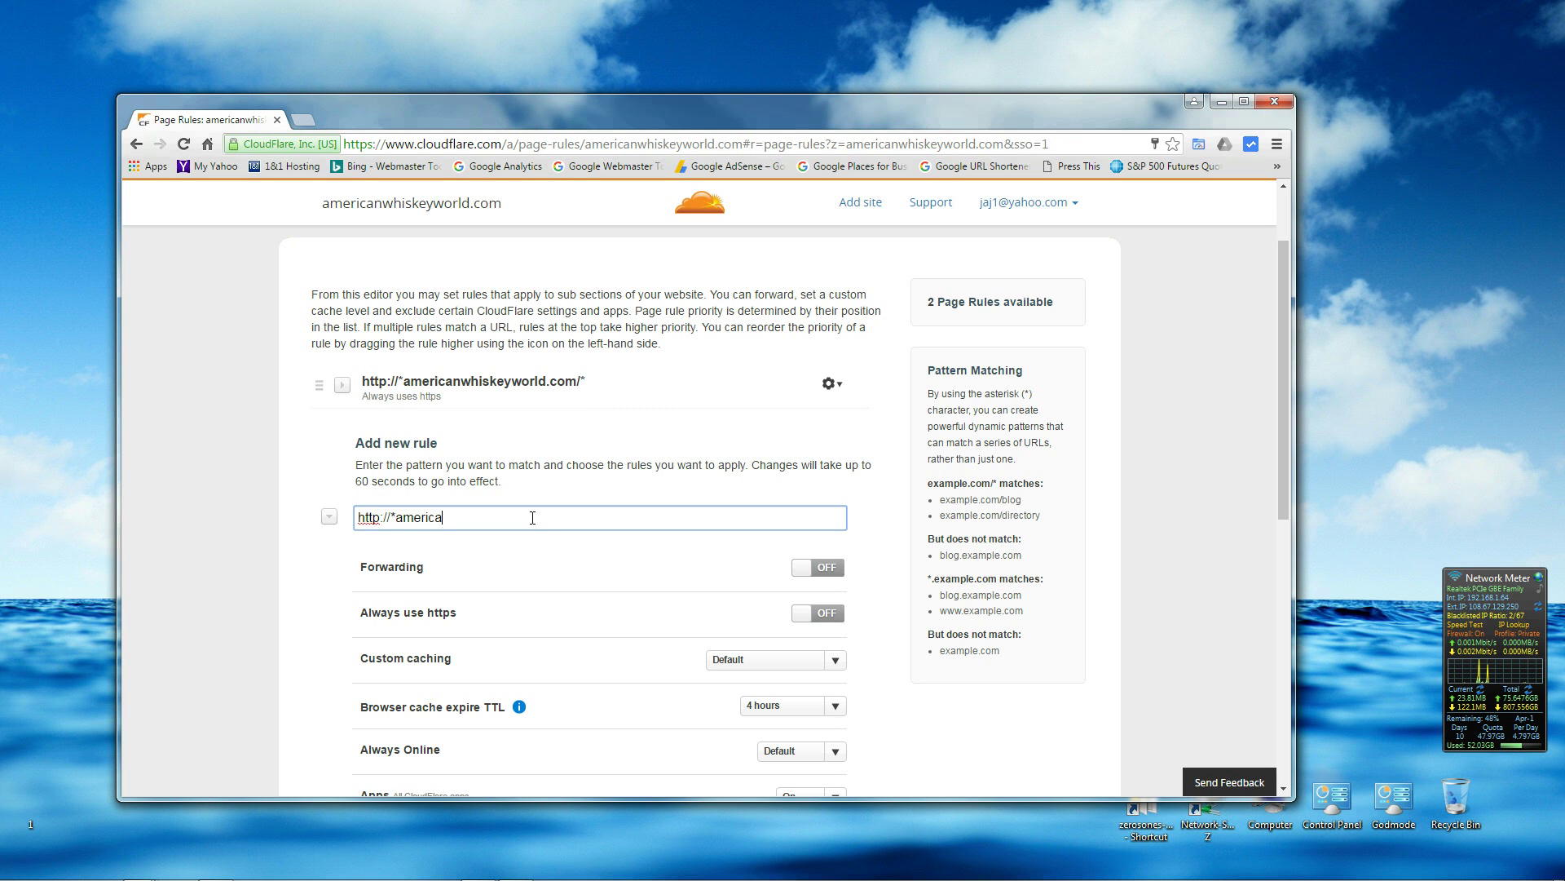
type("nwhiskeyworld.com/*")
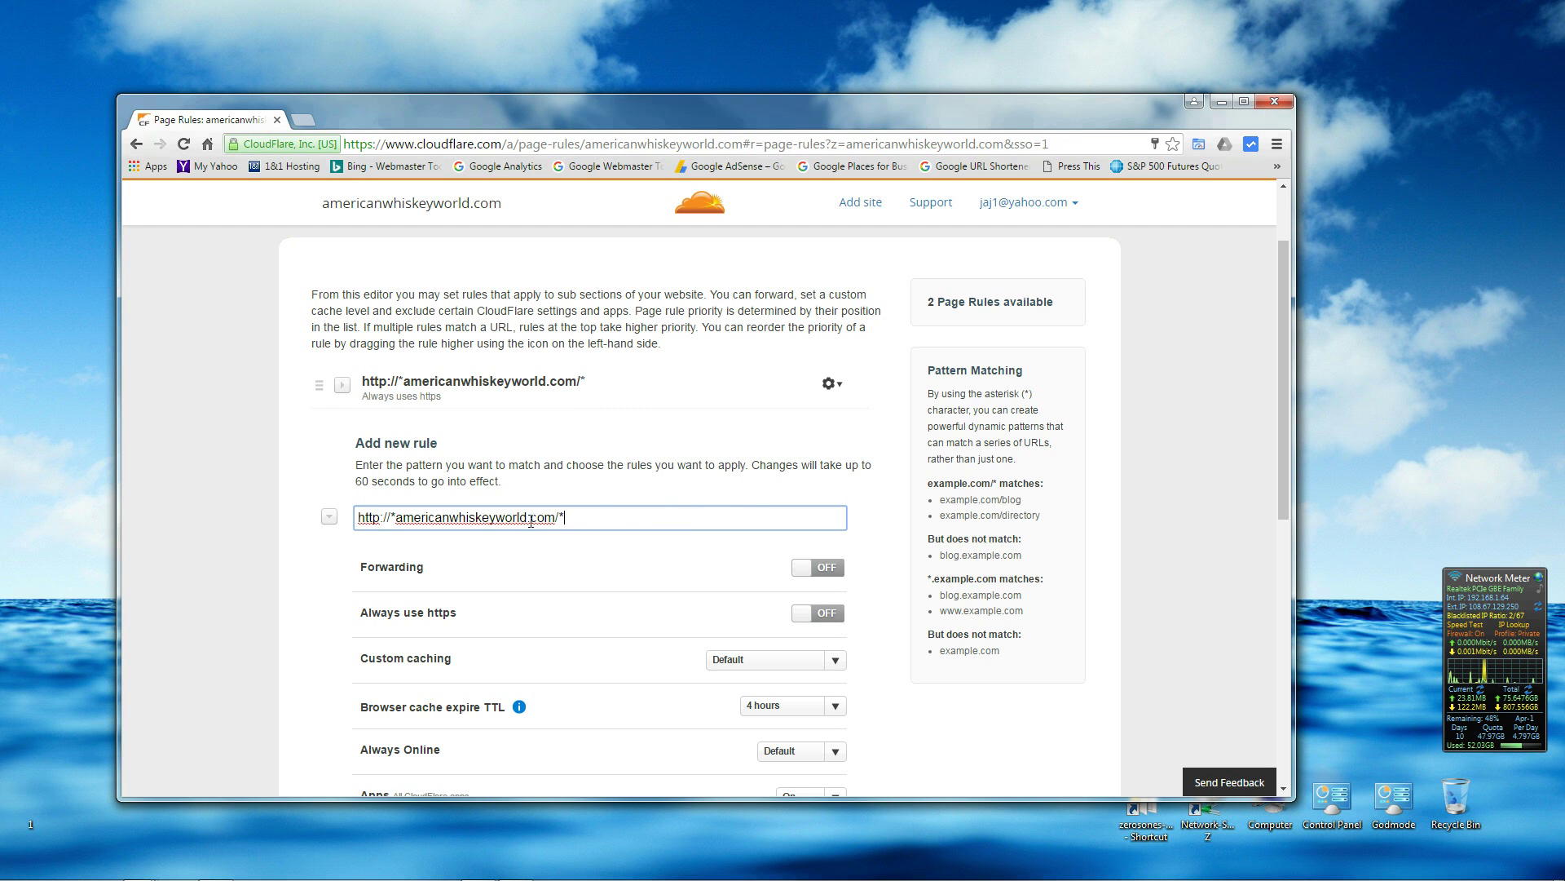
- Review the new page rule's options and turn on Always use https
scroll(559, 505, "down", 1)
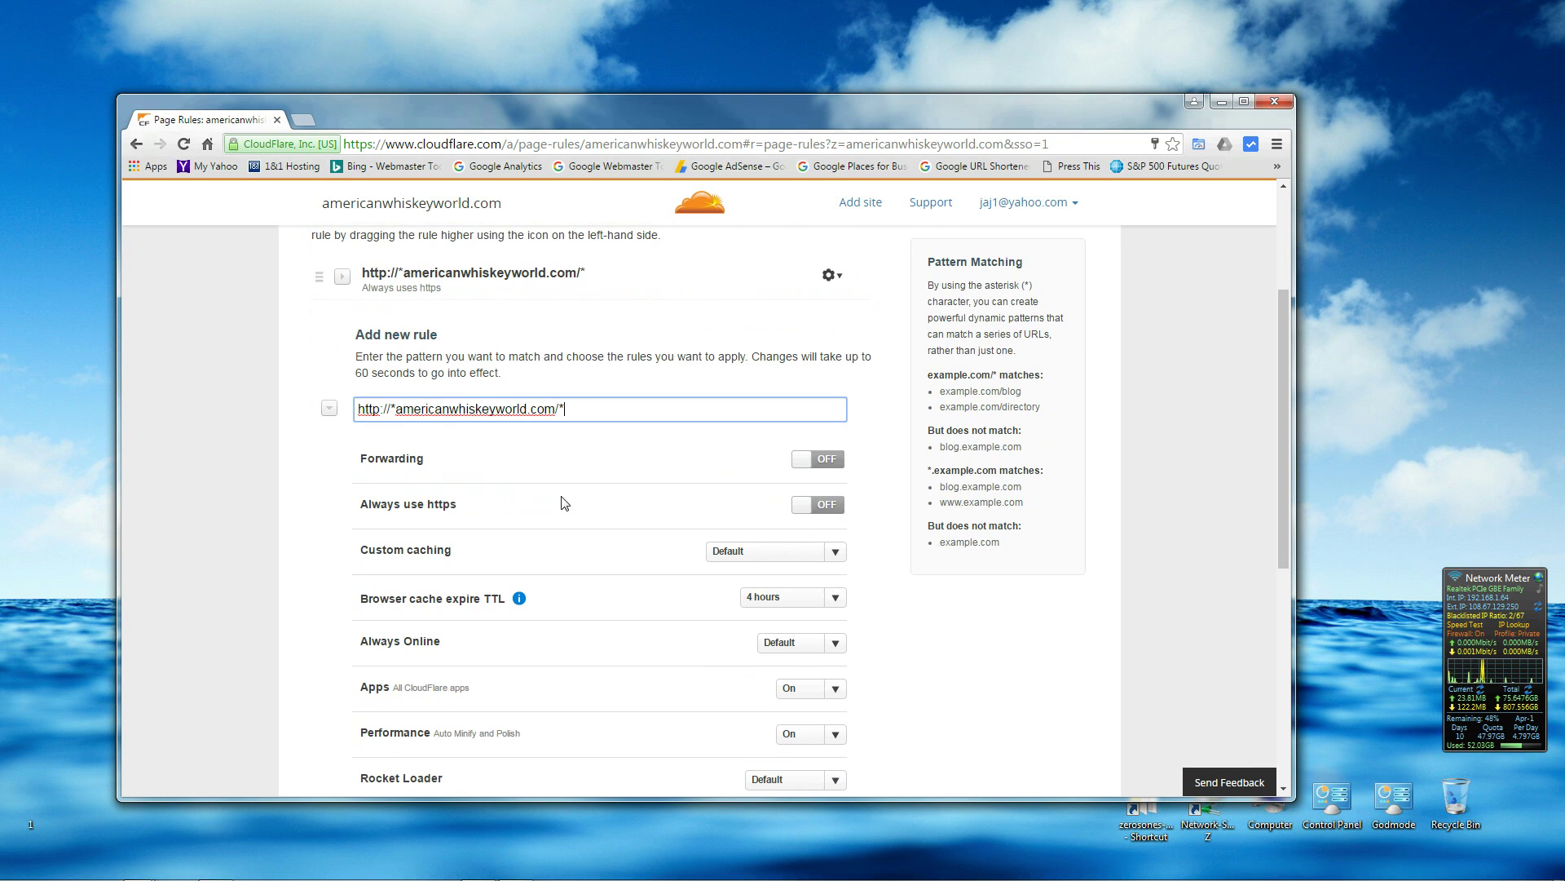
scroll(547, 372, "up", 1)
scroll(538, 396, "down", 2)
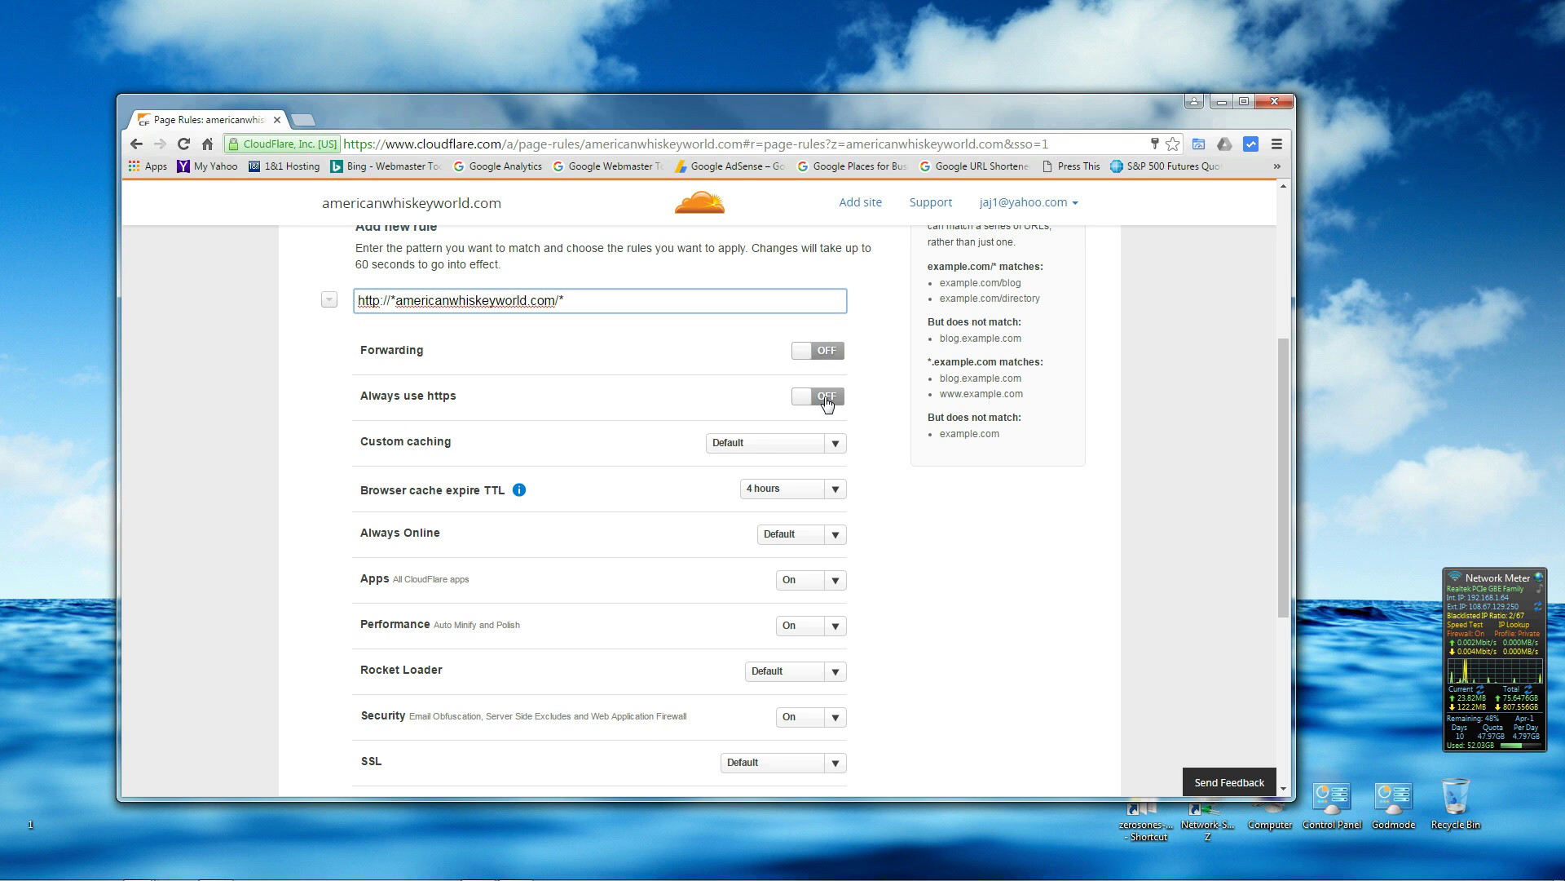
scroll(910, 484, "down", 1)
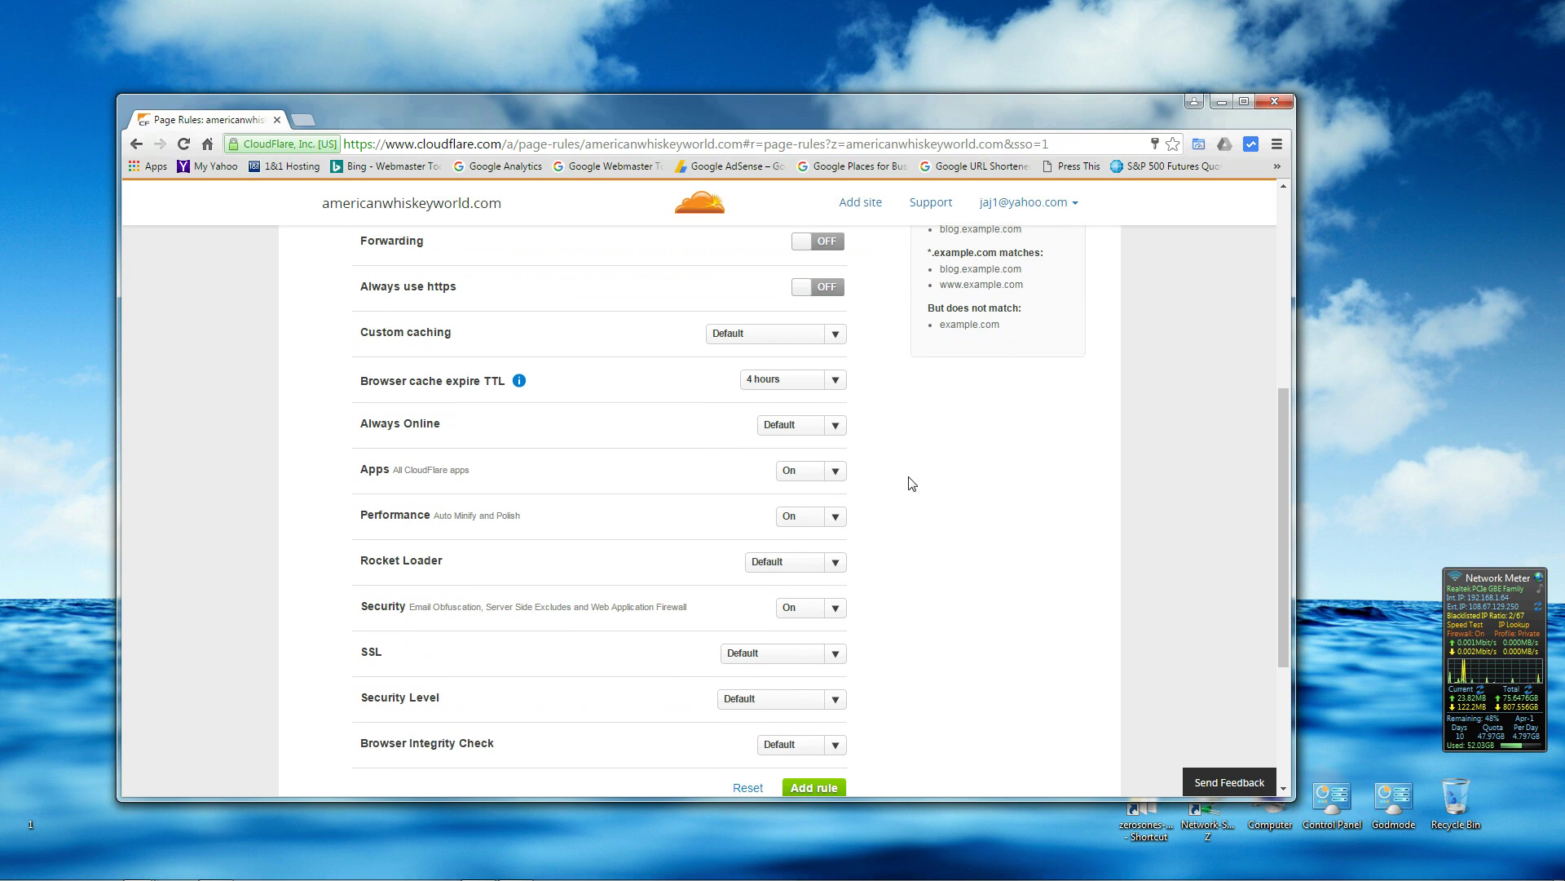
scroll(909, 458, "up", 1)
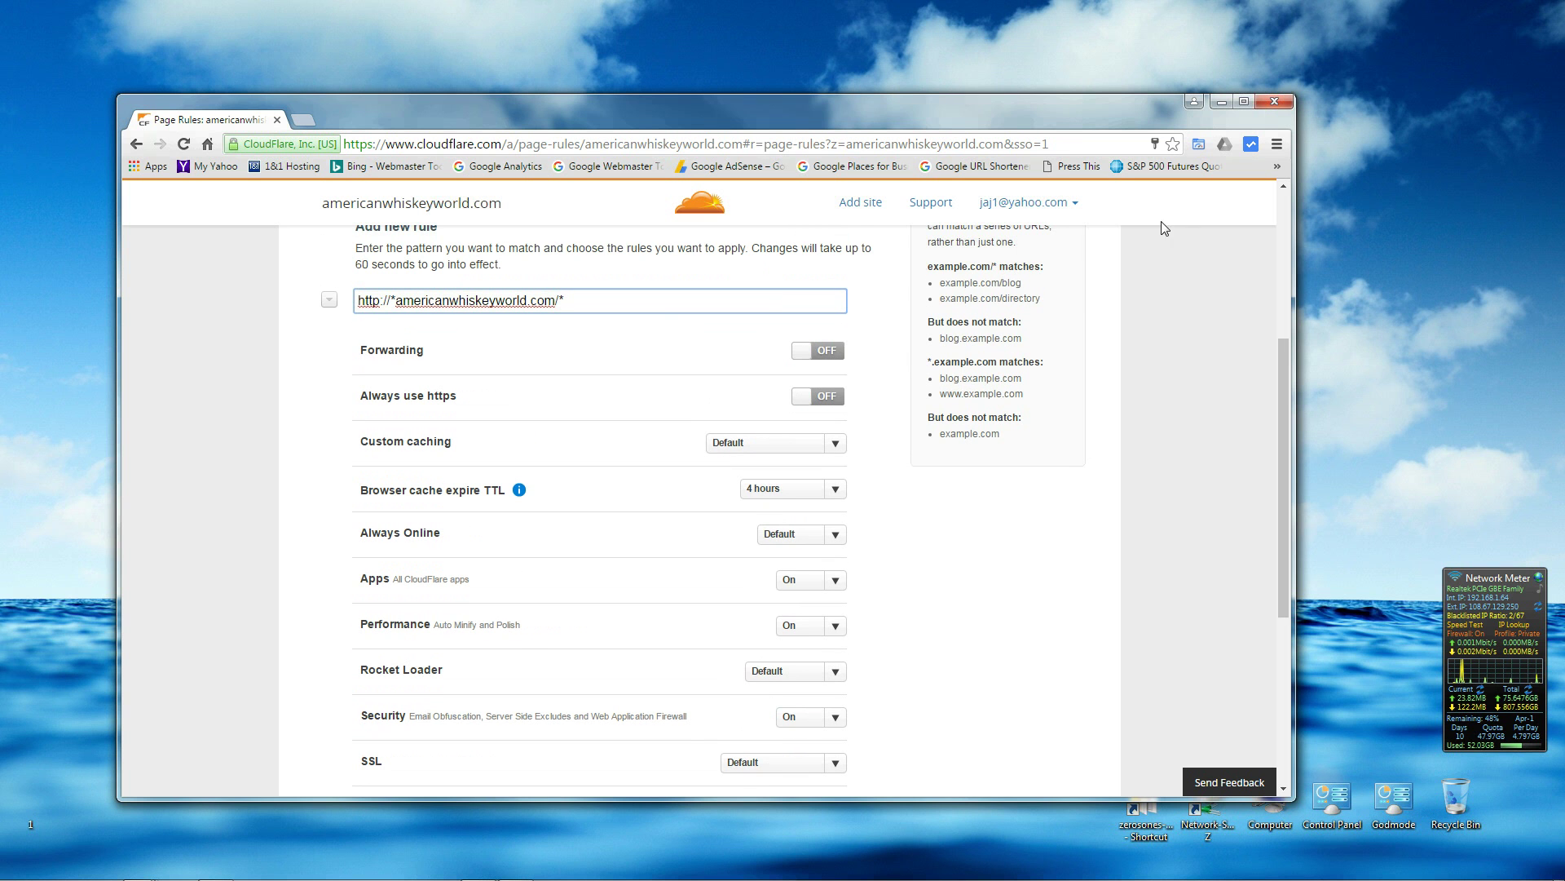
left_click(820, 396)
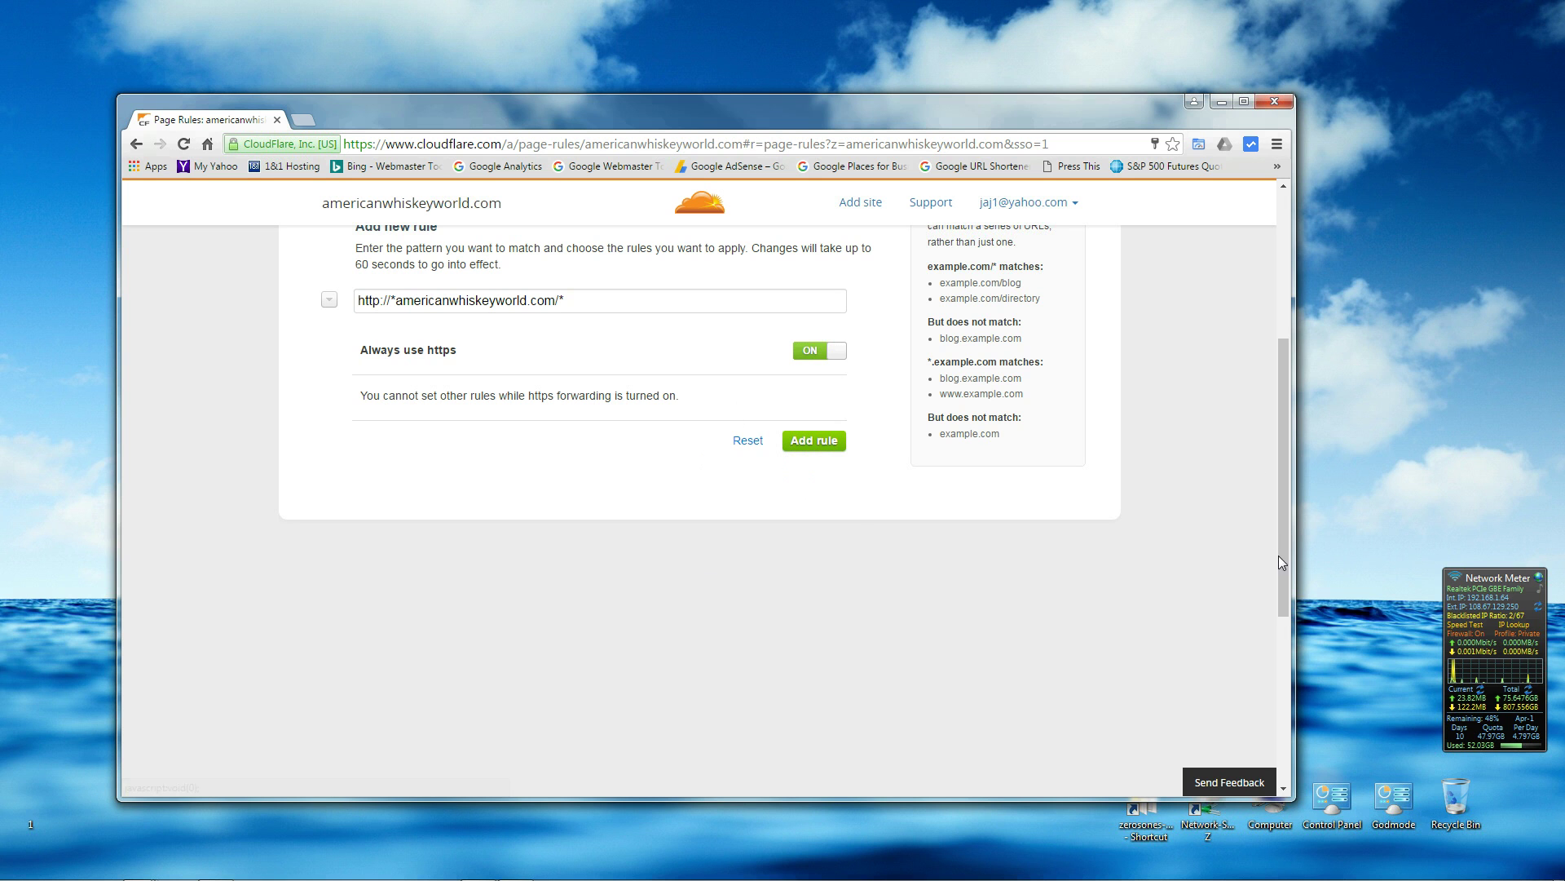
- Return to the American Whiskey World site window, reload the home page and open the Kentucky bourbon page
left_click(1220, 103)
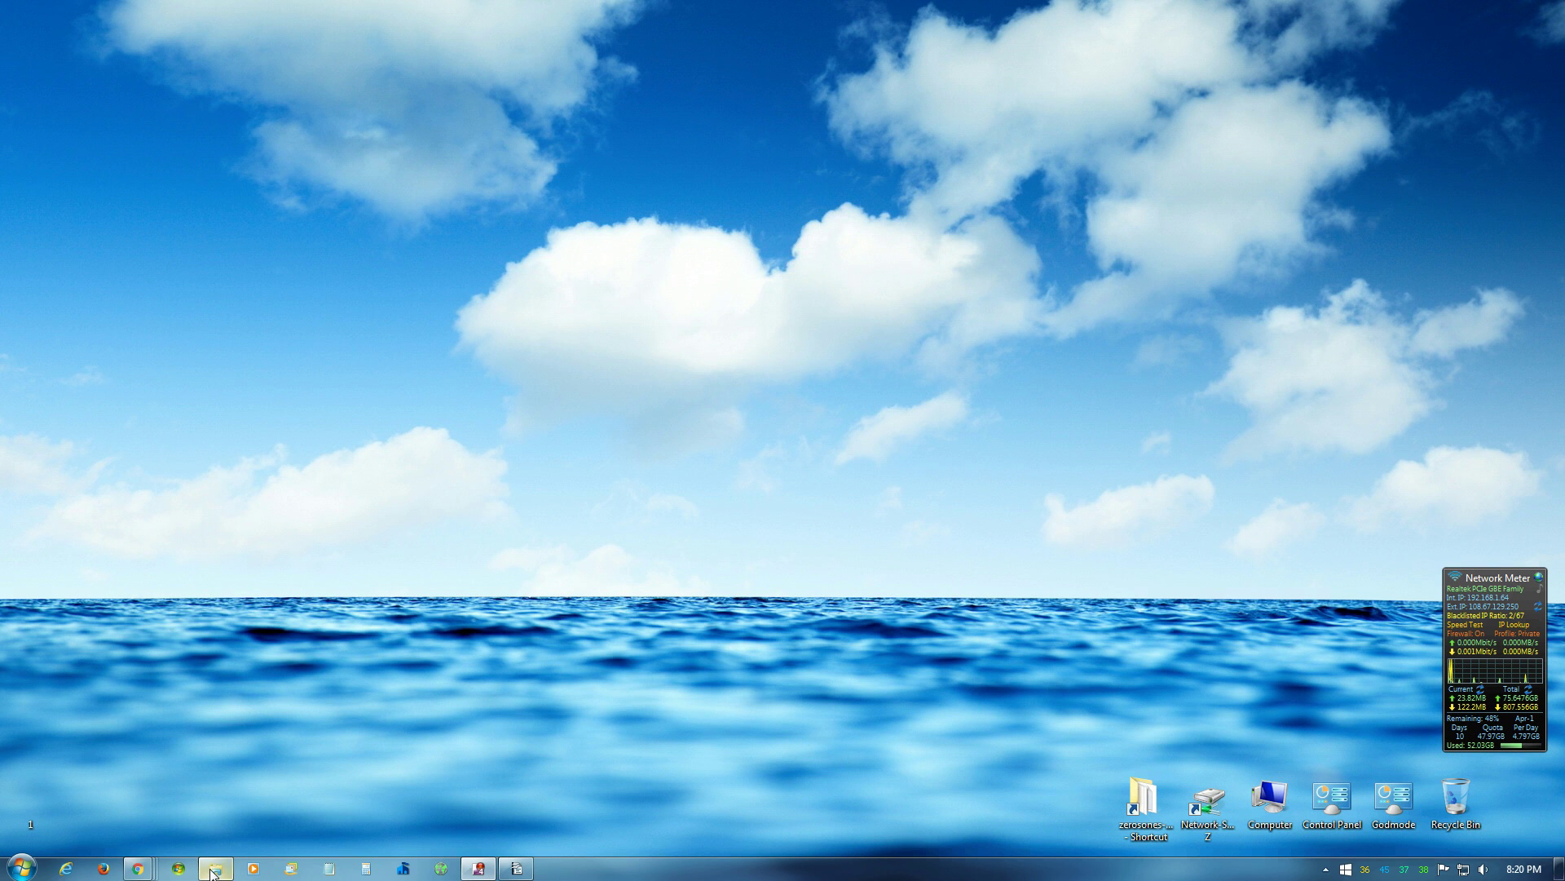
left_click(261, 796)
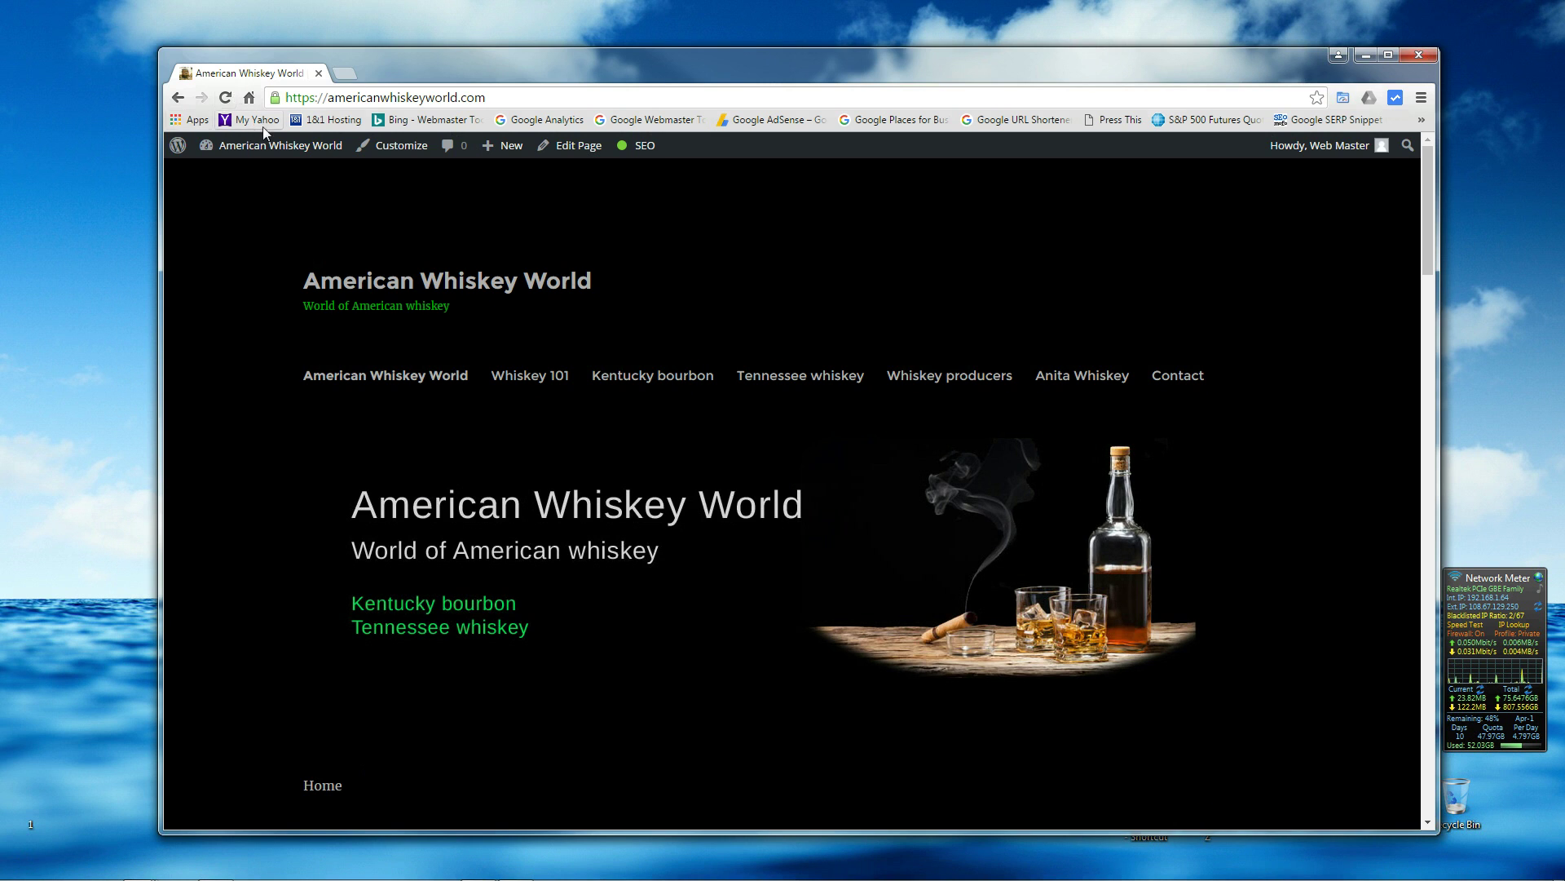
left_click(226, 98)
left_click(660, 381)
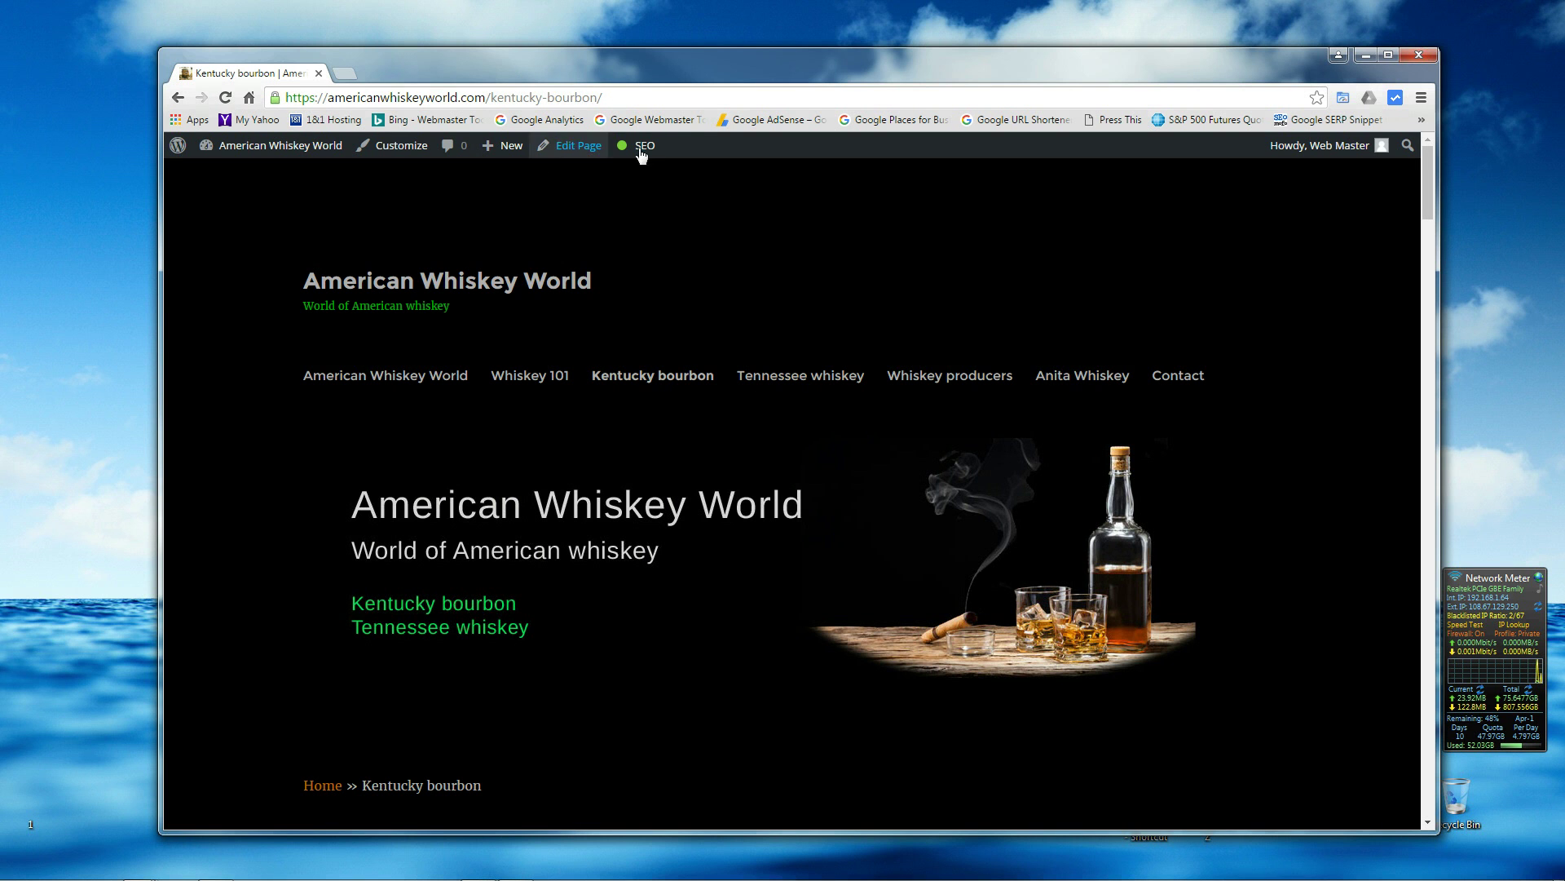
- Open the site's Contact page and look over its contact form and sidebar content
left_click(1188, 377)
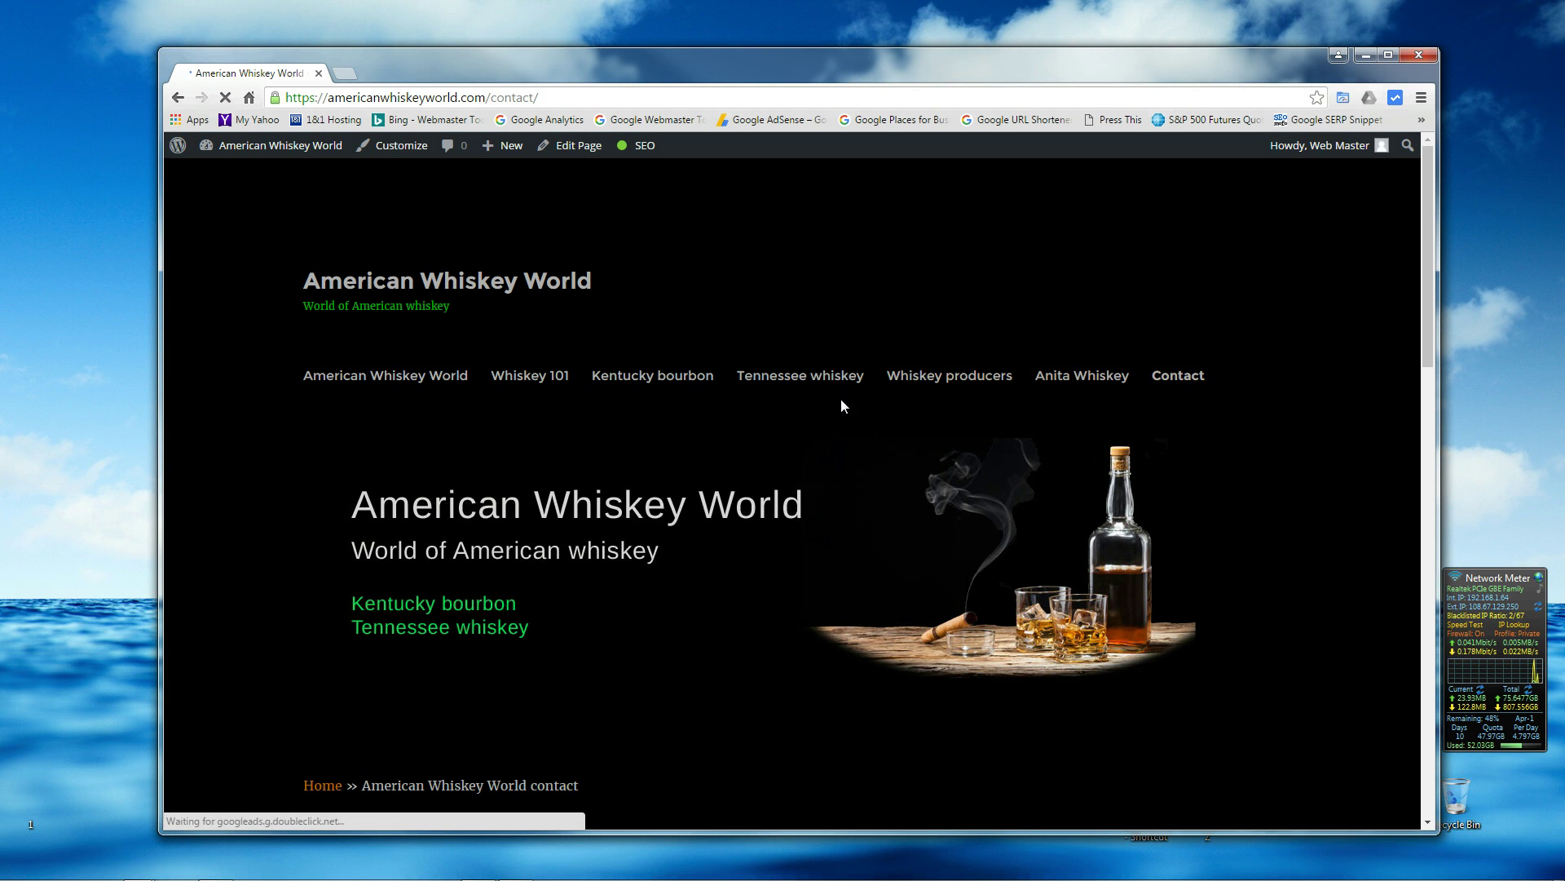
scroll(604, 557, "down", 3)
scroll(640, 549, "down", 3)
scroll(688, 540, "down", 3)
scroll(692, 538, "up", 3)
scroll(734, 541, "down", 5)
scroll(832, 550, "up", 2)
scroll(636, 530, "up", 1)
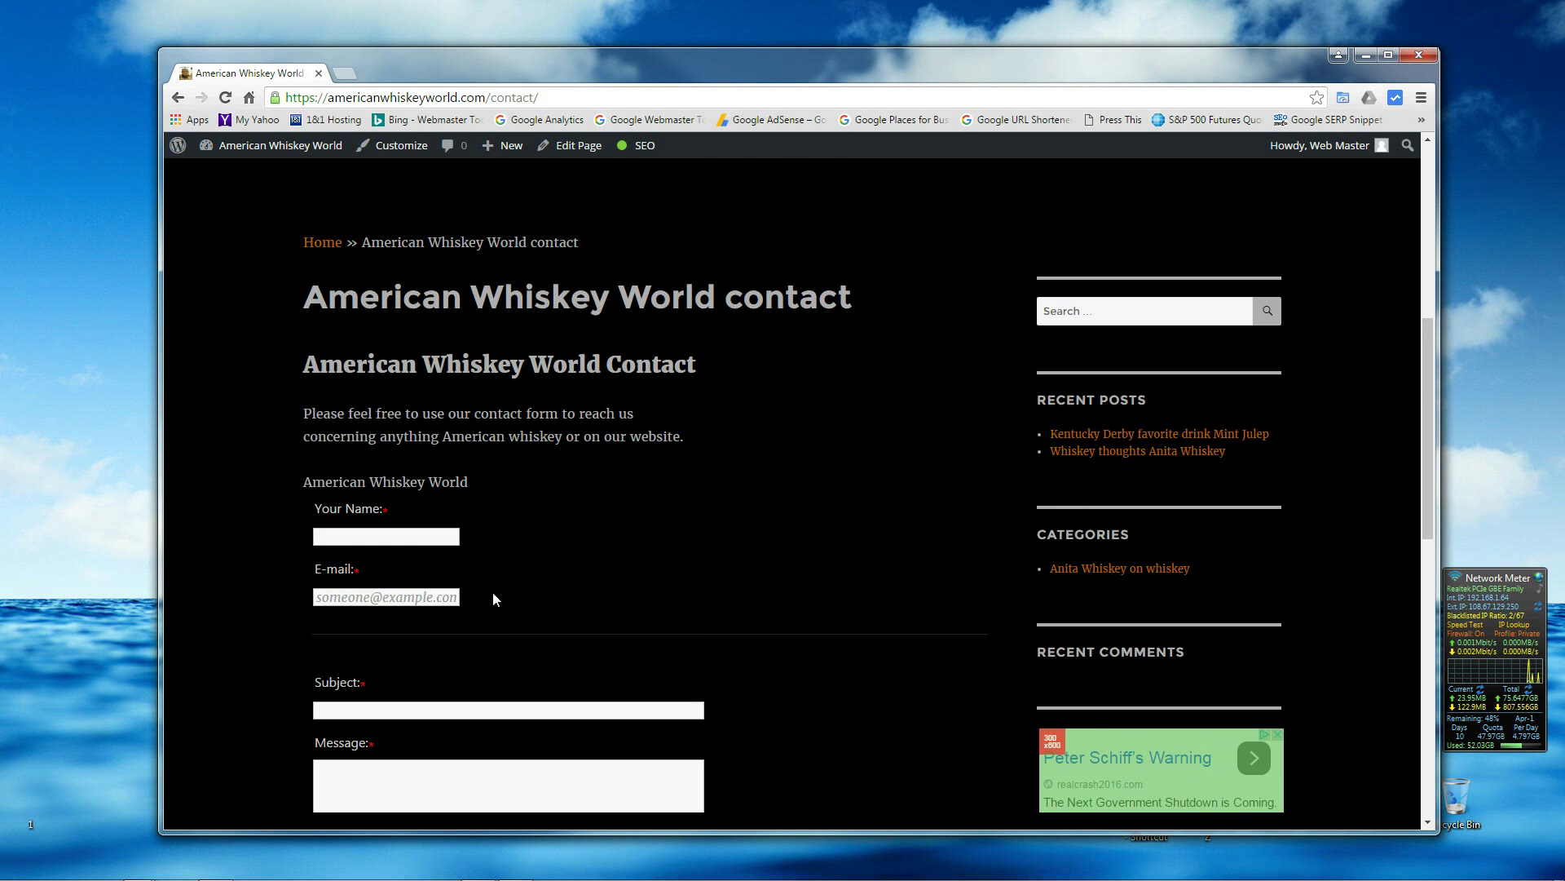
- Check the rest of the Contact page, including the message field, captcha and lower ads, and return to the page header
scroll(877, 523, "down", 5)
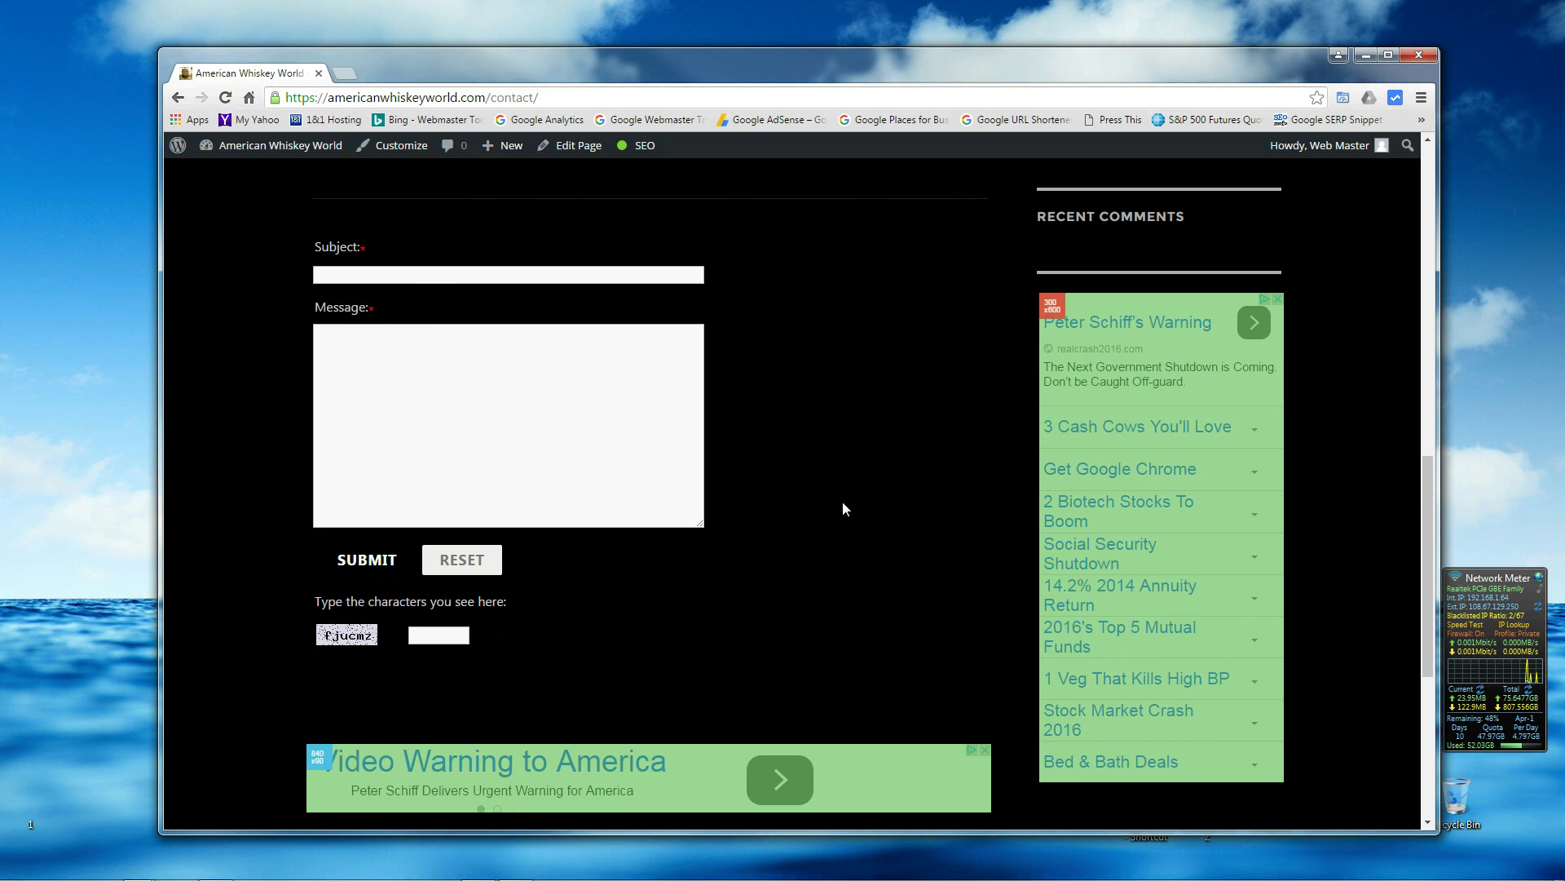
scroll(844, 505, "up", 10)
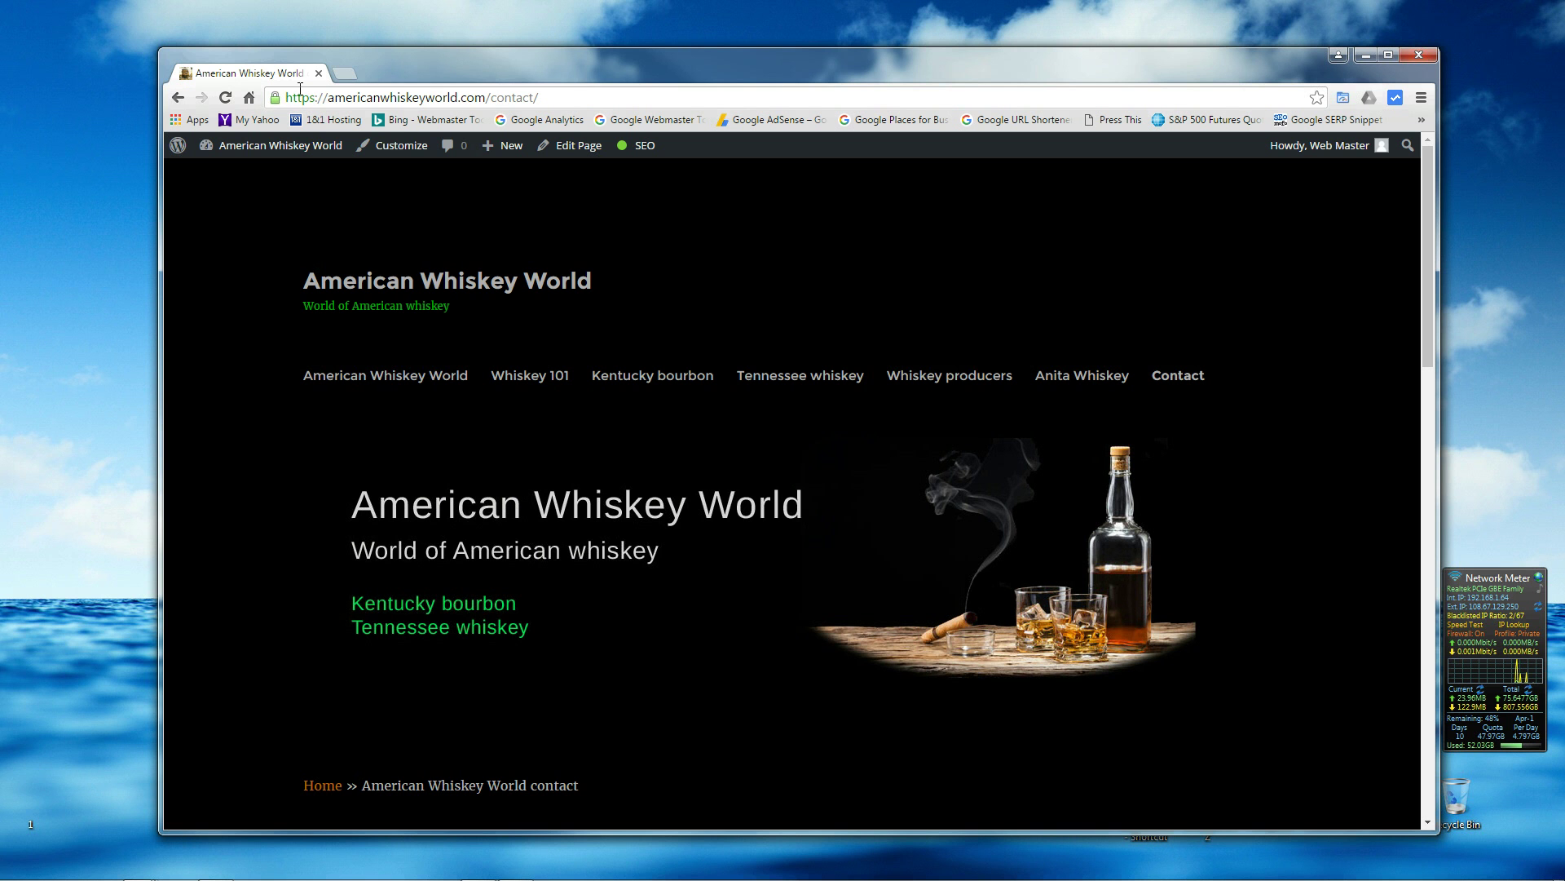
- Go to the site's WordPress dashboard, open the SSL Insecure Content Fixer settings and review the fixing levels and plugin-specific fixes
left_click(275, 150)
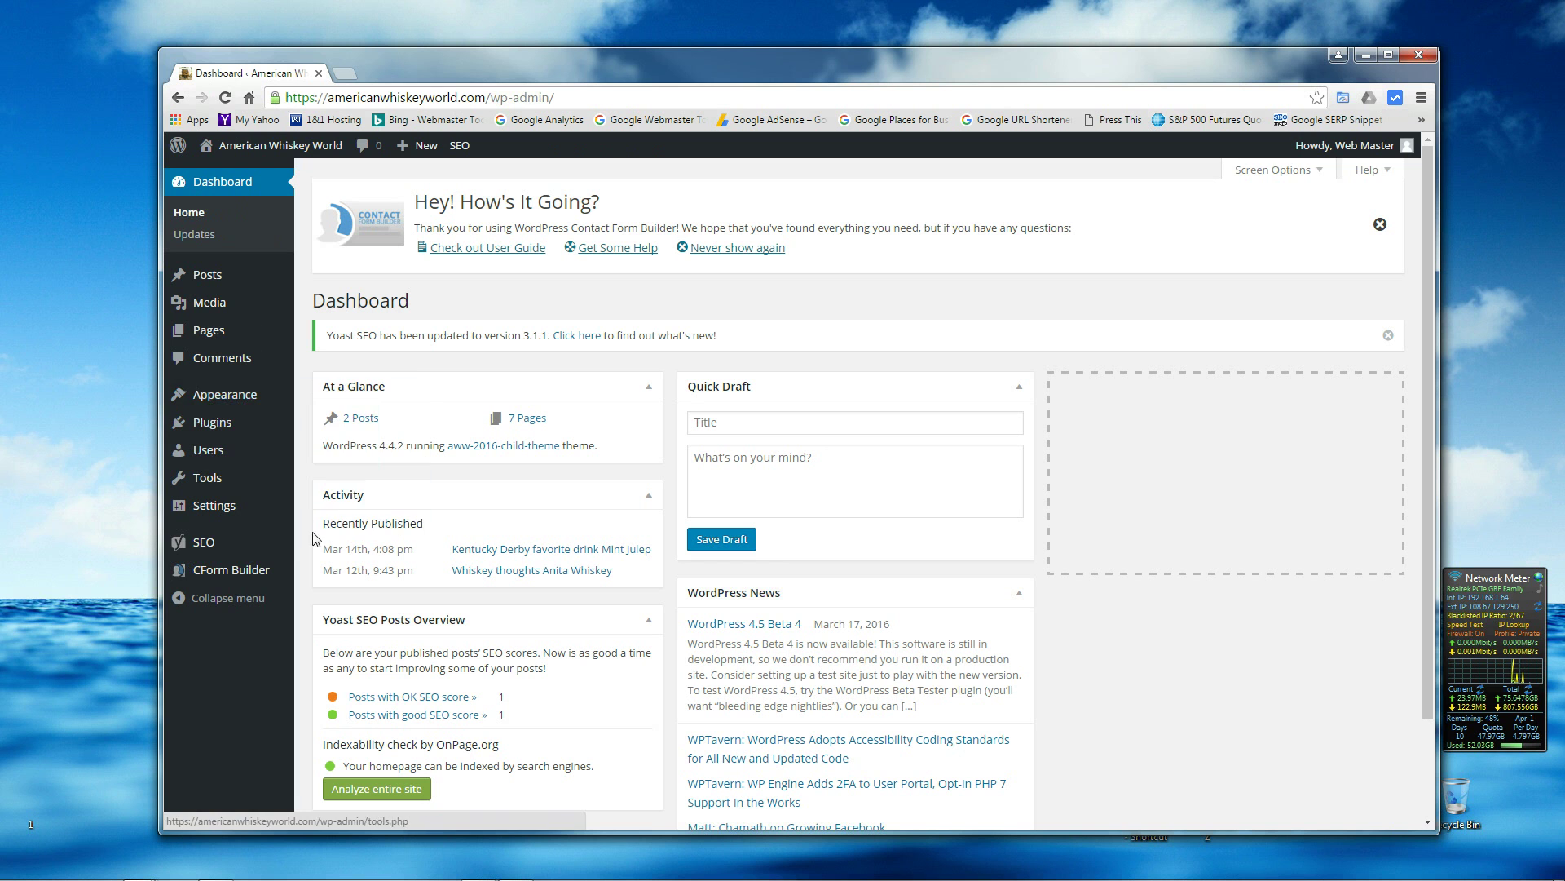
mouse_move(225, 511)
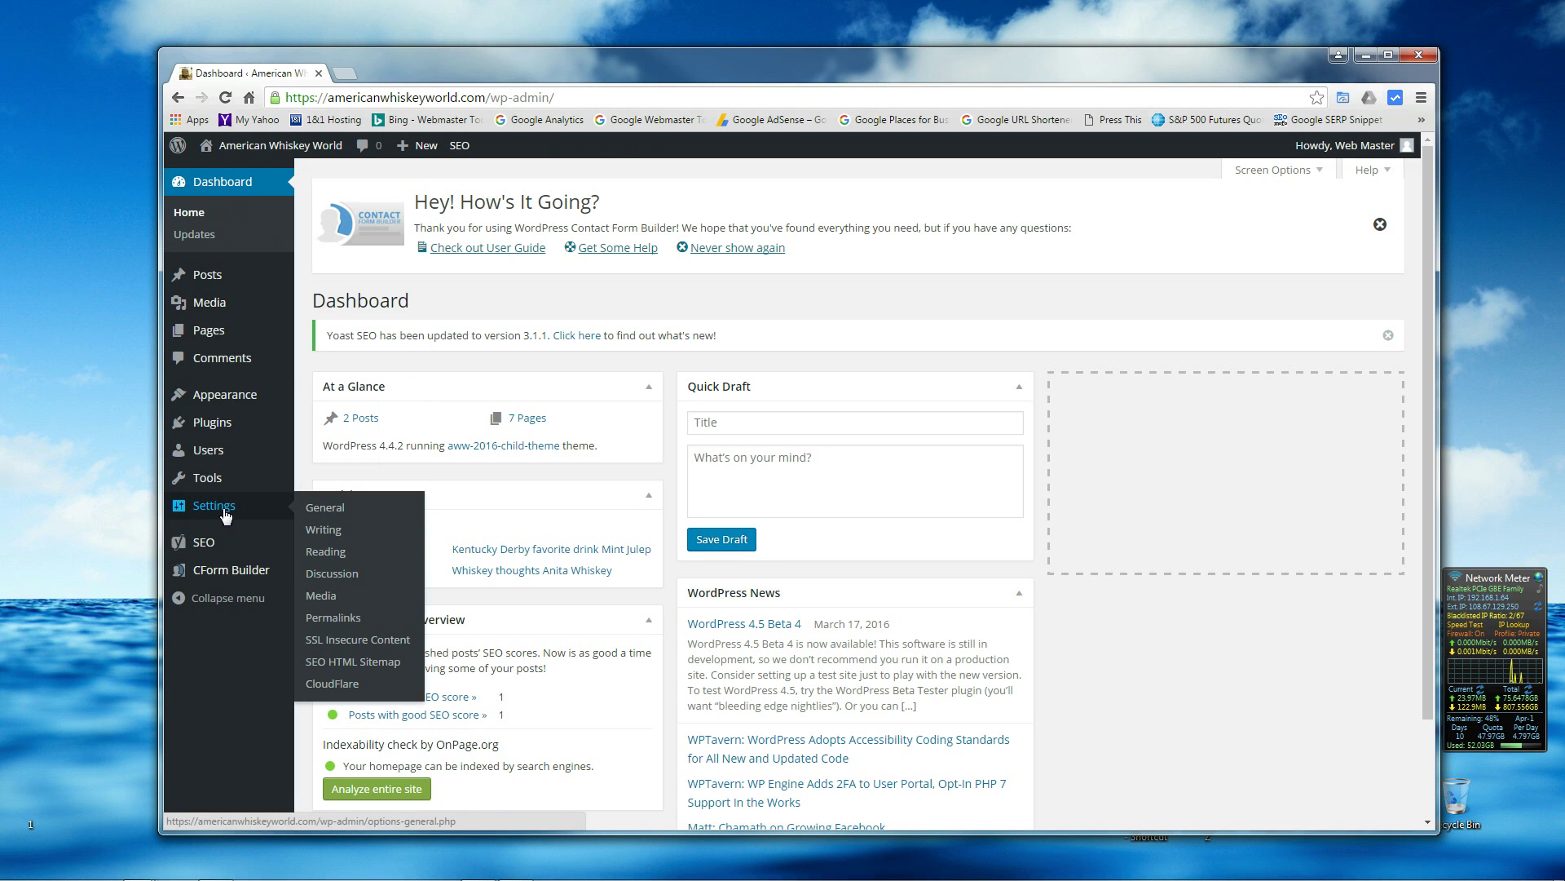
left_click(338, 641)
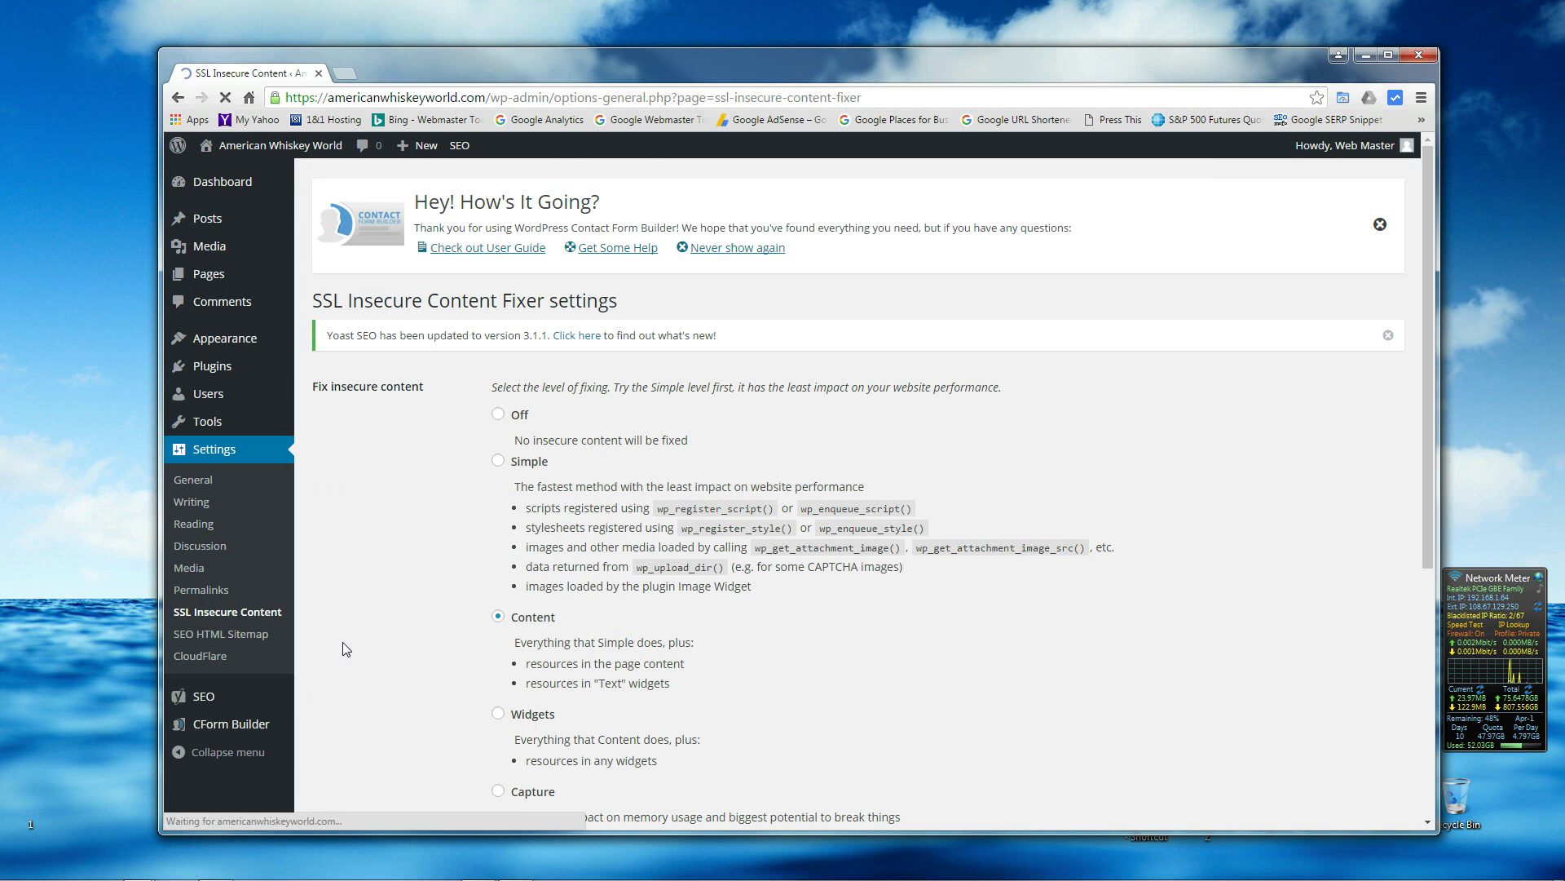
scroll(576, 644, "down", 3)
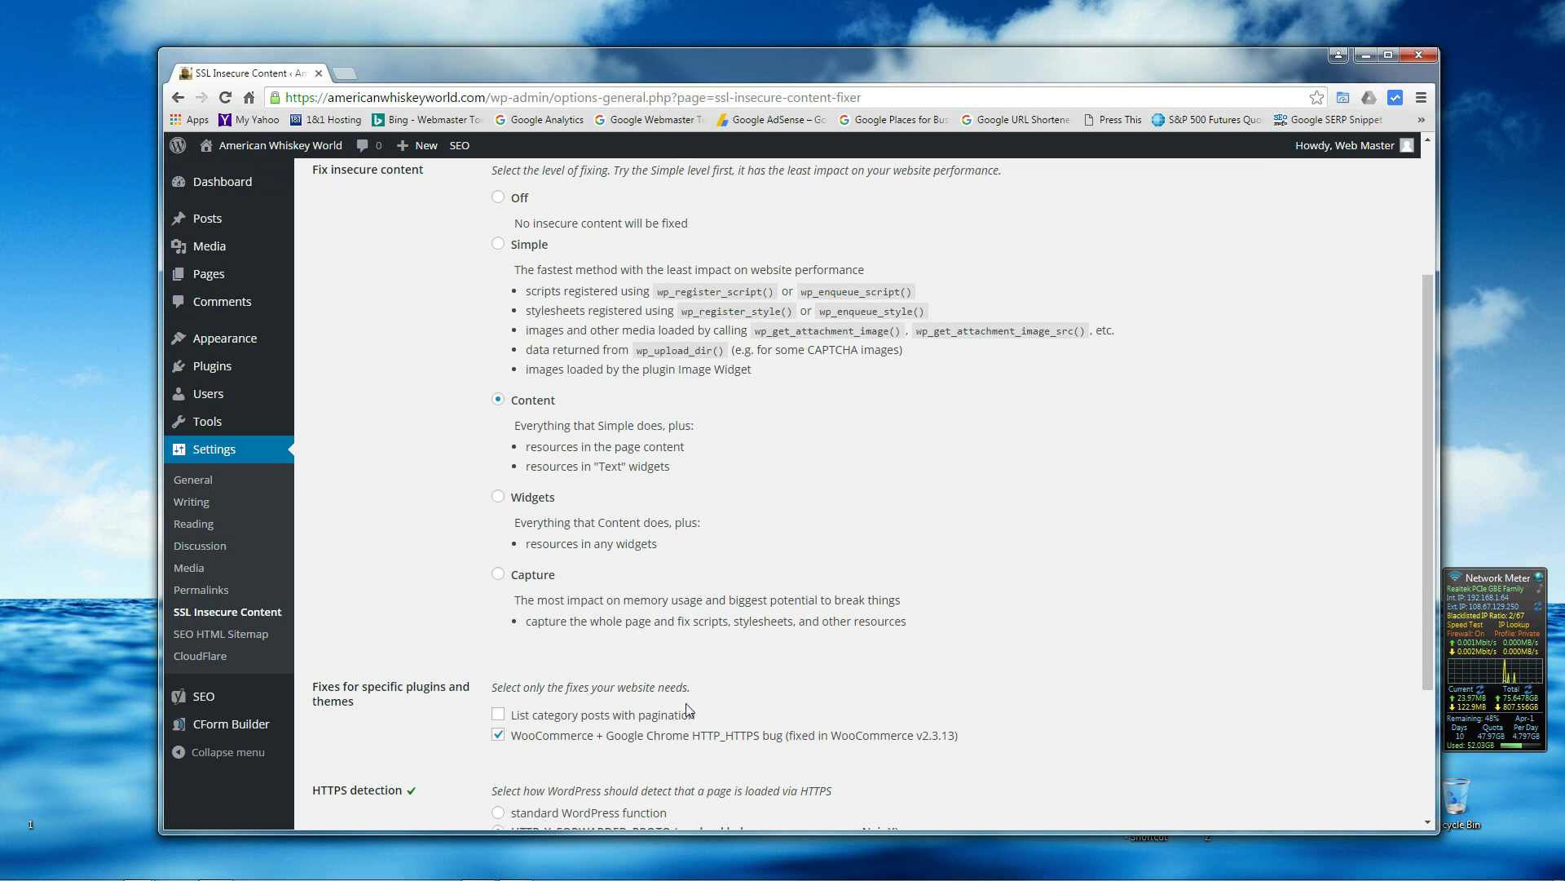
scroll(685, 730, "up", 3)
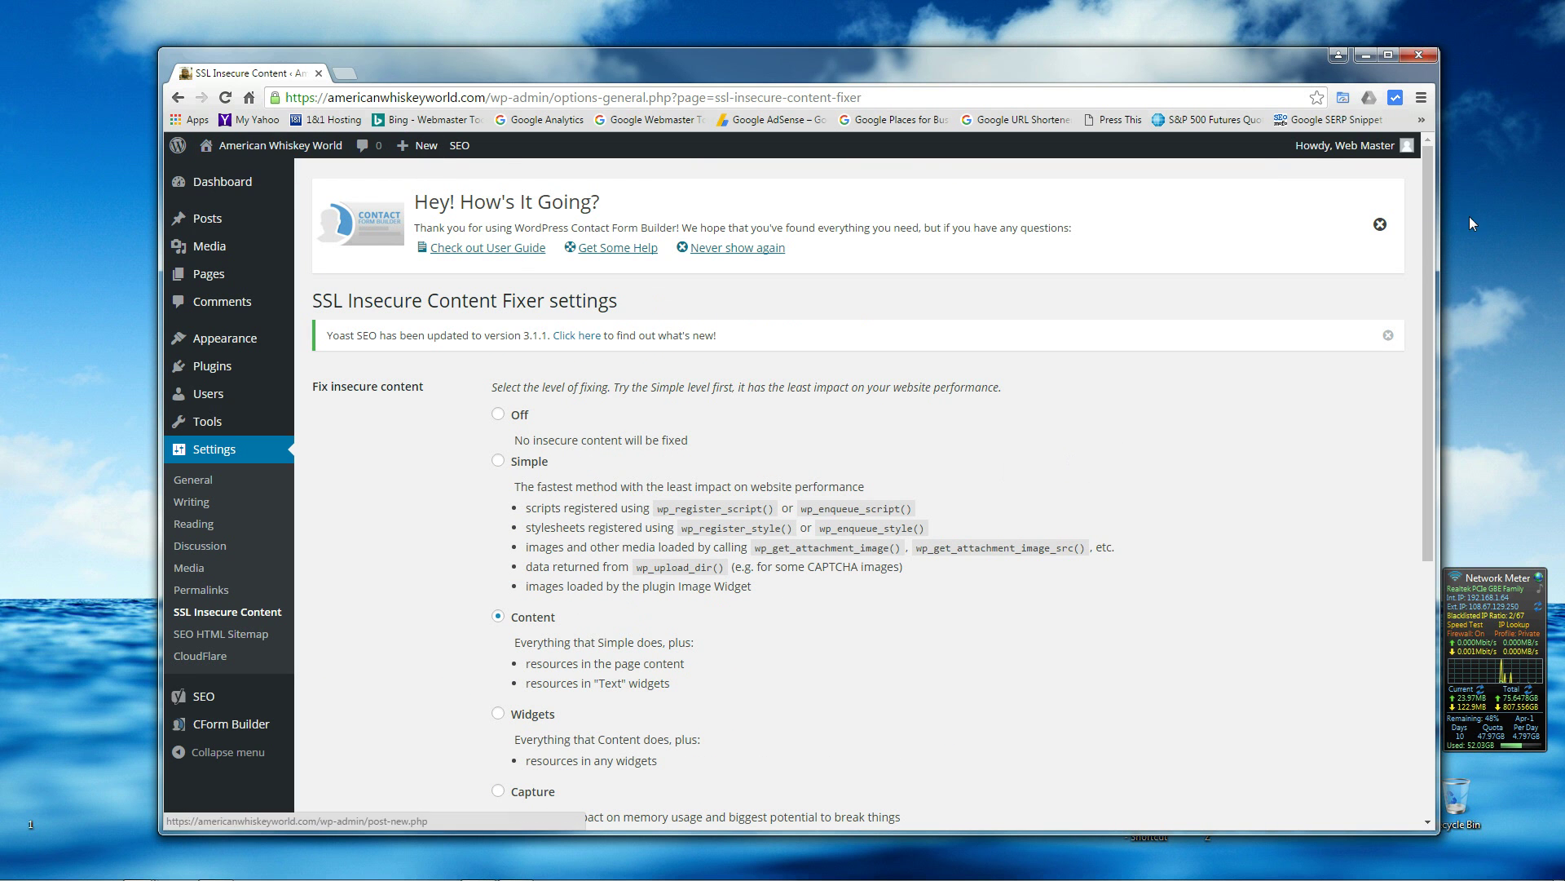
- Log out of the American Whiskey World WordPress admin account
mouse_move(1332, 158)
left_click(1306, 243)
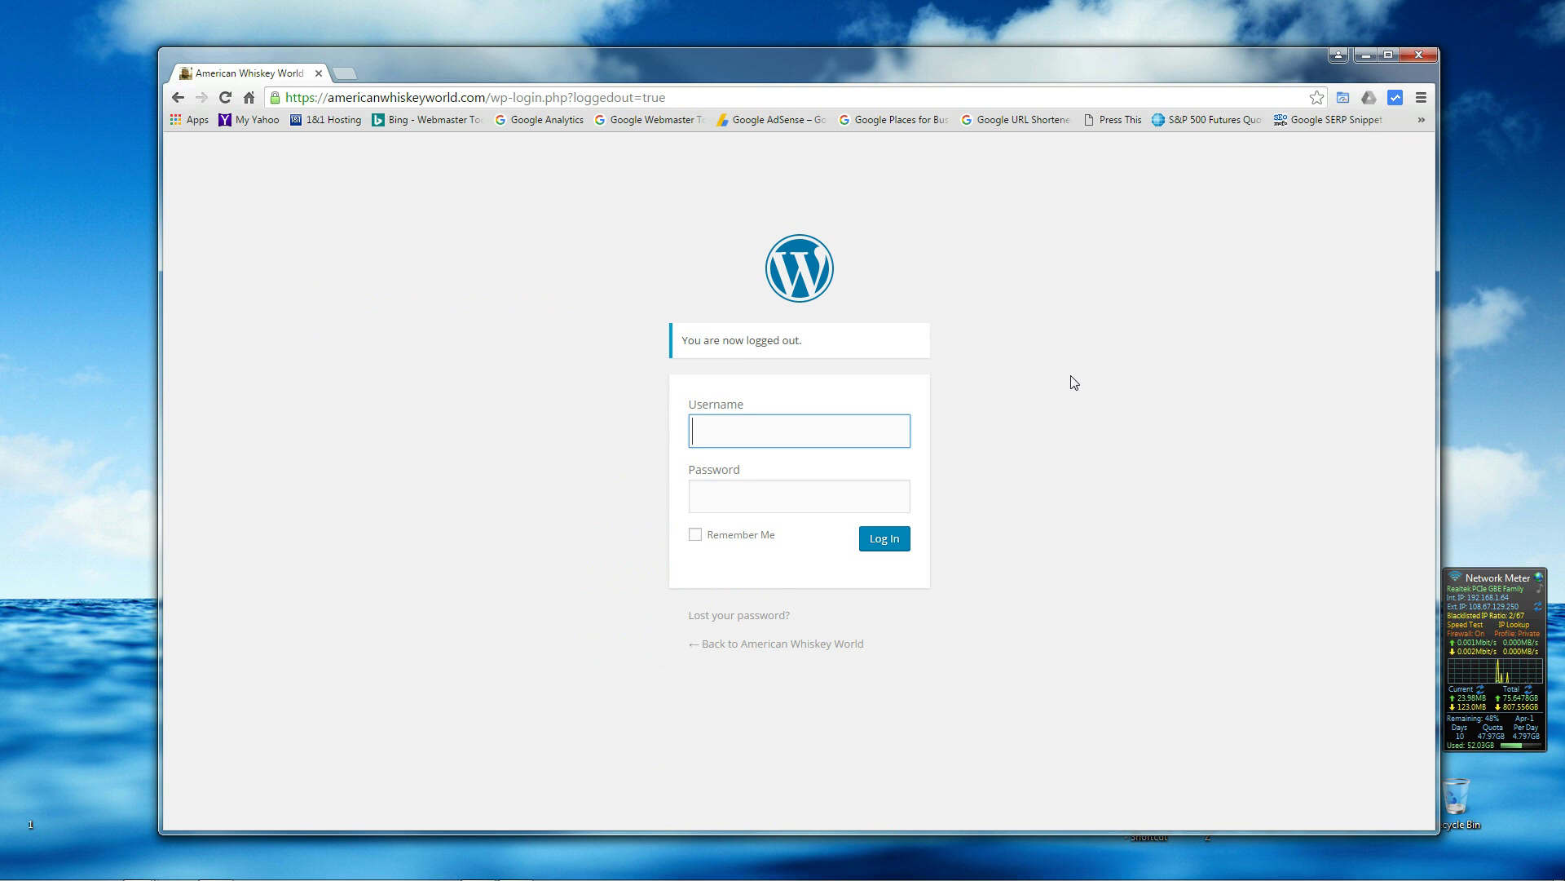